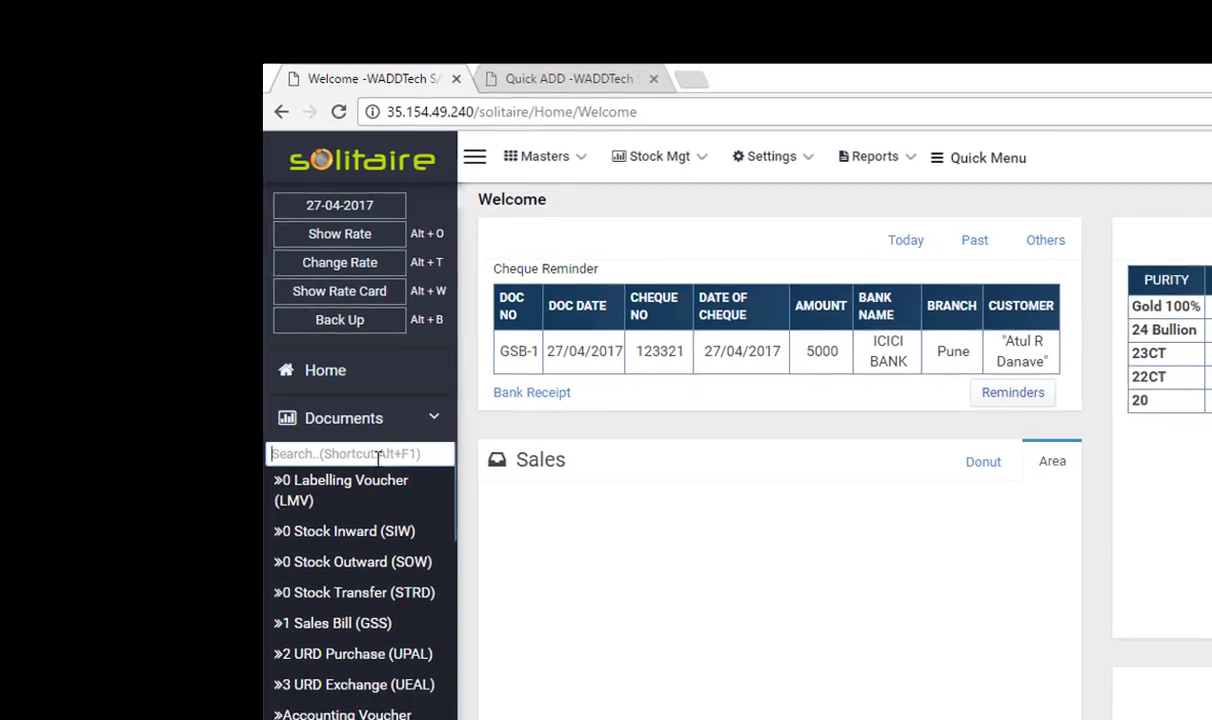
# Filter the Documents list for 'g1' and open the G1 Gold Sales Bill (GSB 2)
pyautogui.write('1')
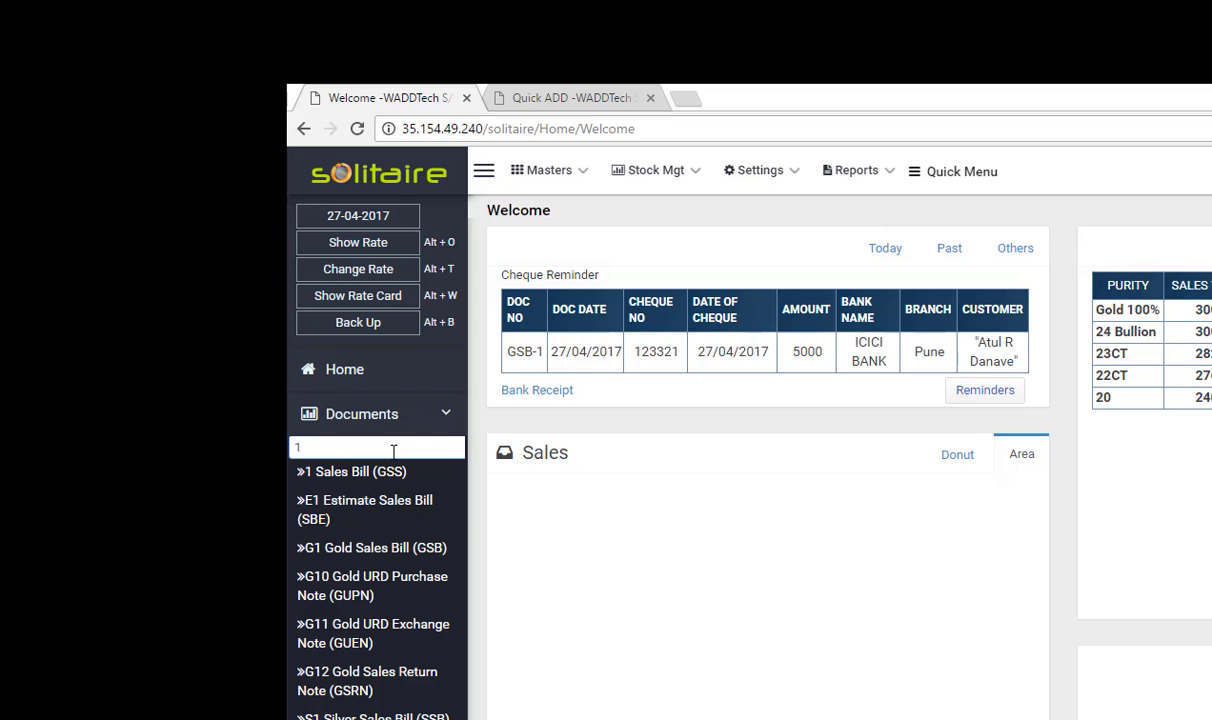
pyautogui.press('BackSpace')
pyautogui.write('g1')
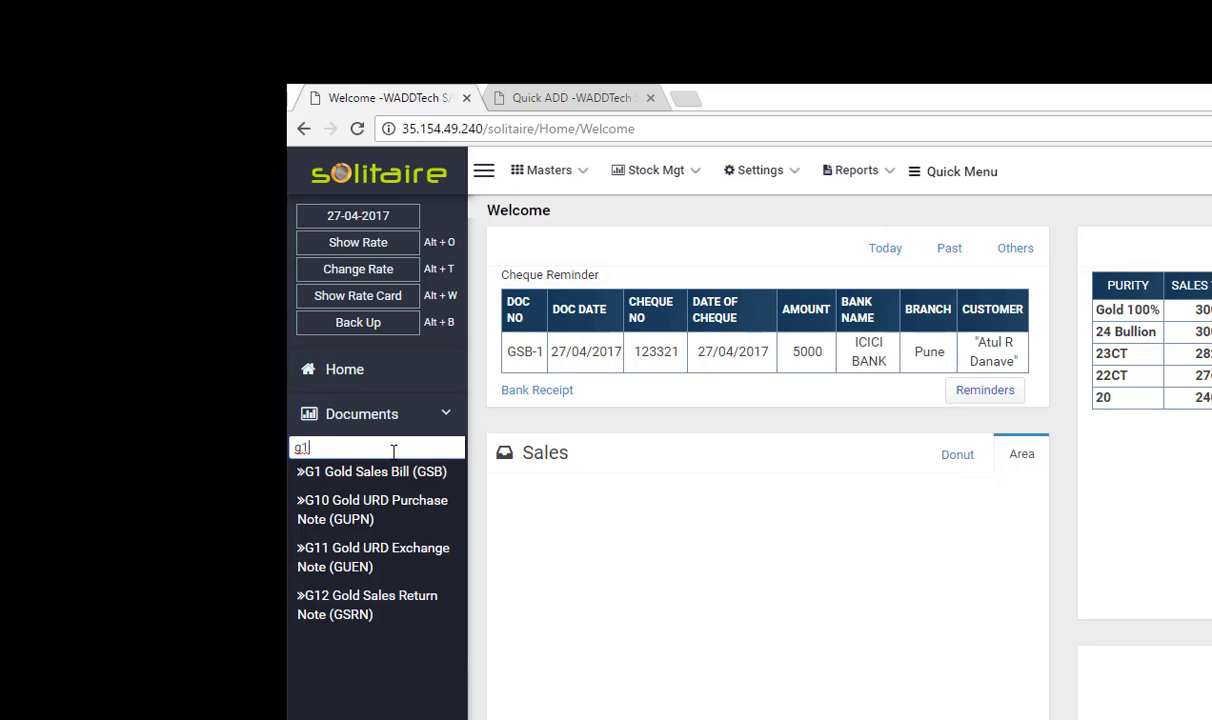
pyautogui.press('BackSpace')
pyautogui.write('s1')
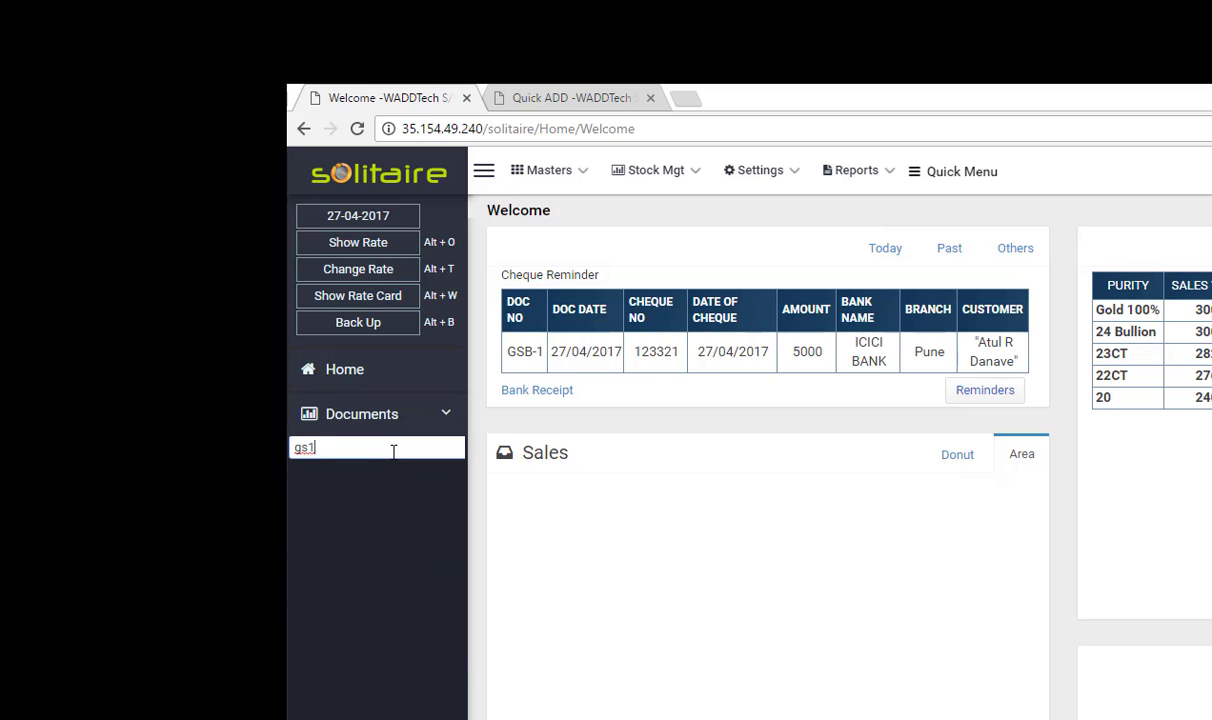
pyautogui.press('BackSpace')
pyautogui.press('BackSpace')
pyautogui.press('BackSpace')
pyautogui.write('s1')
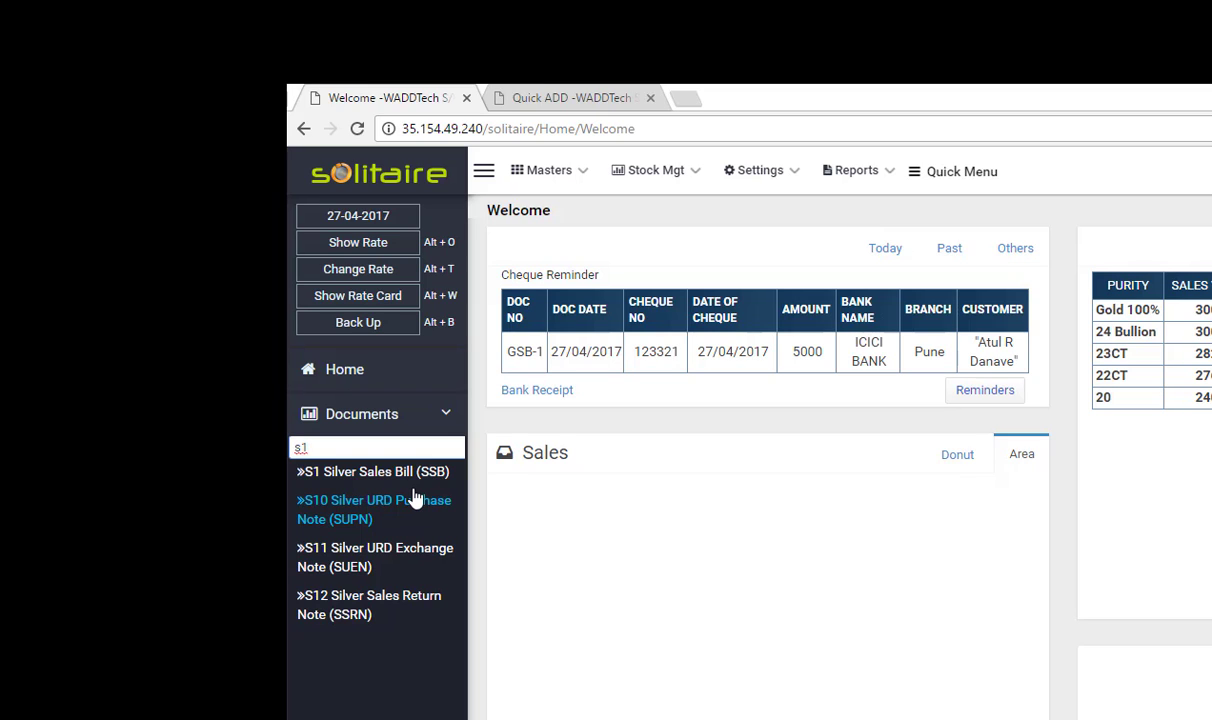
pyautogui.press('BackSpace')
pyautogui.press('BackSpace')
pyautogui.write('1')
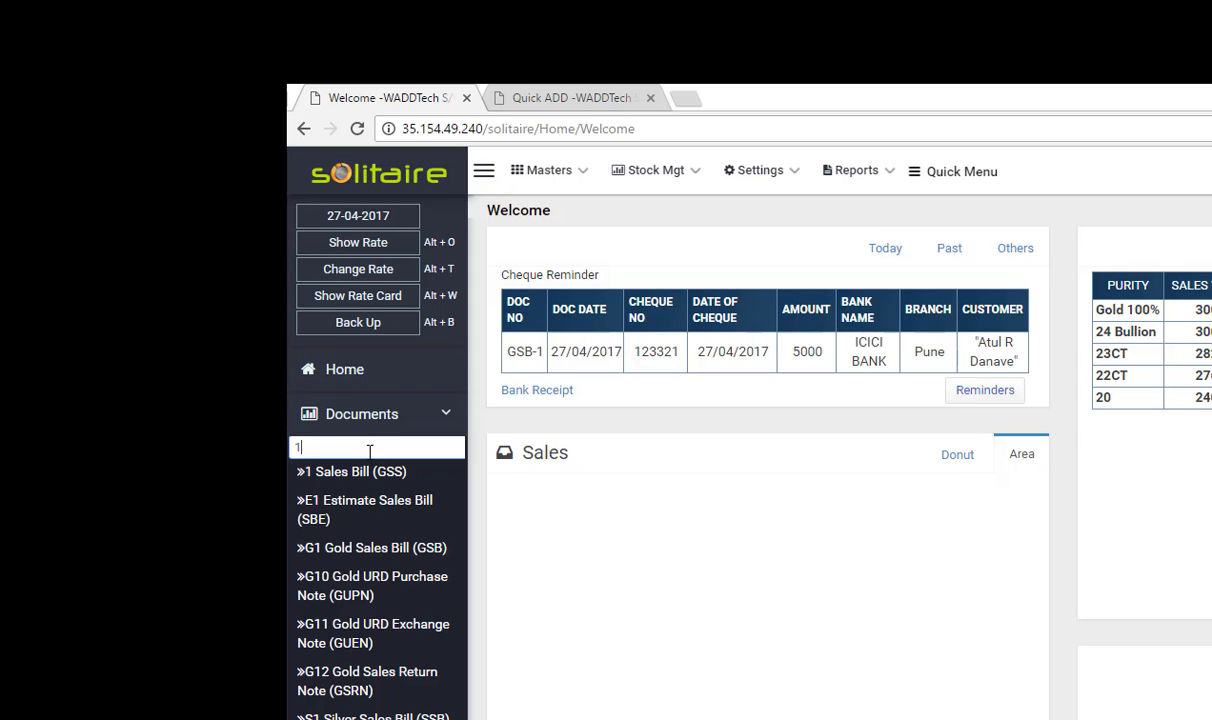
pyautogui.press('BackSpace')
pyautogui.write('g1')
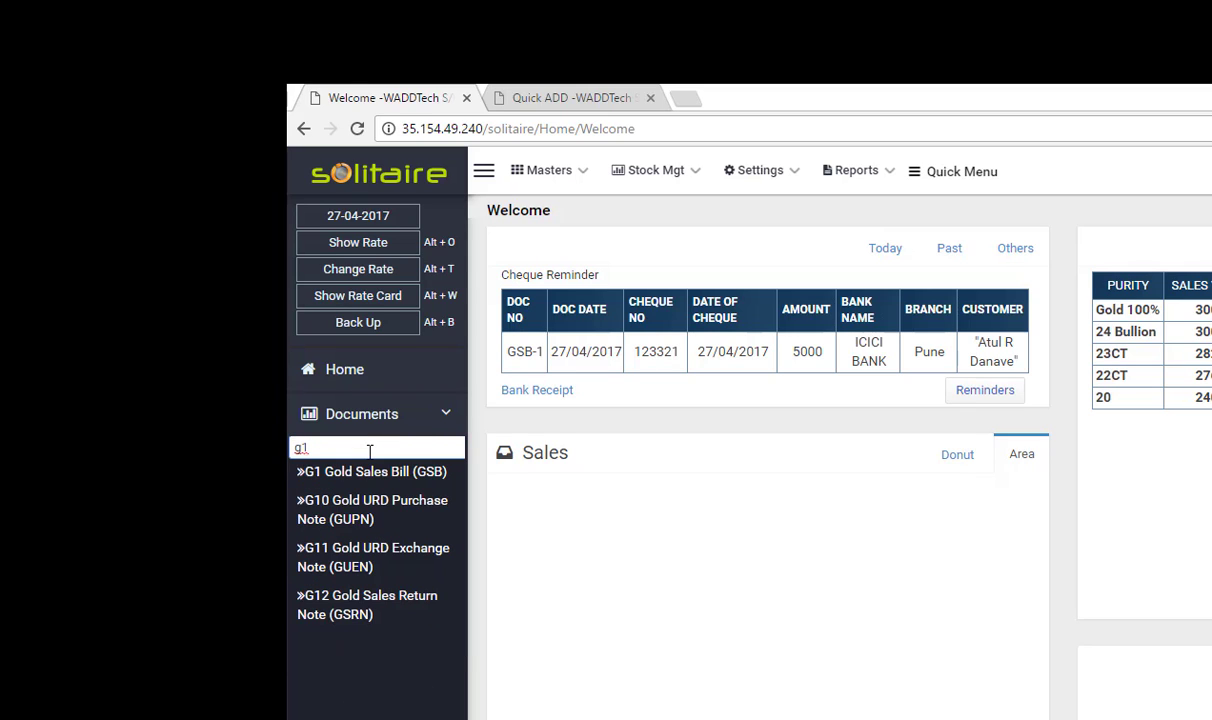
pyautogui.press('Tab')
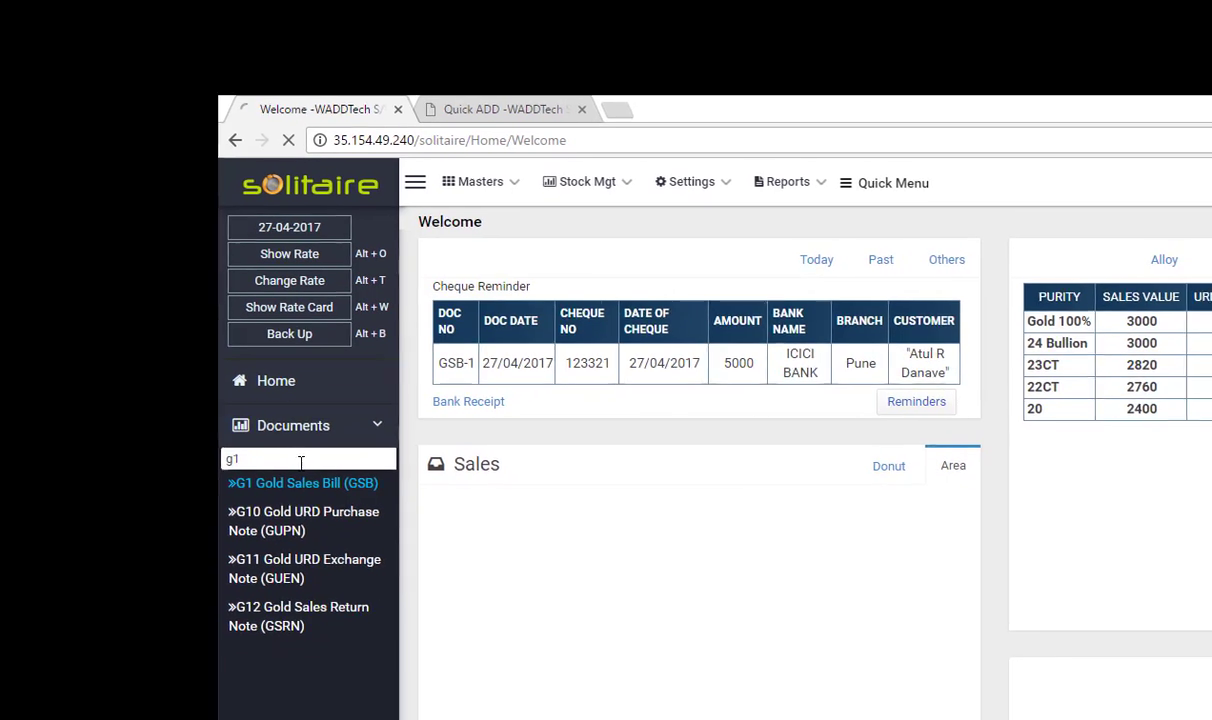
pyautogui.press('Return')
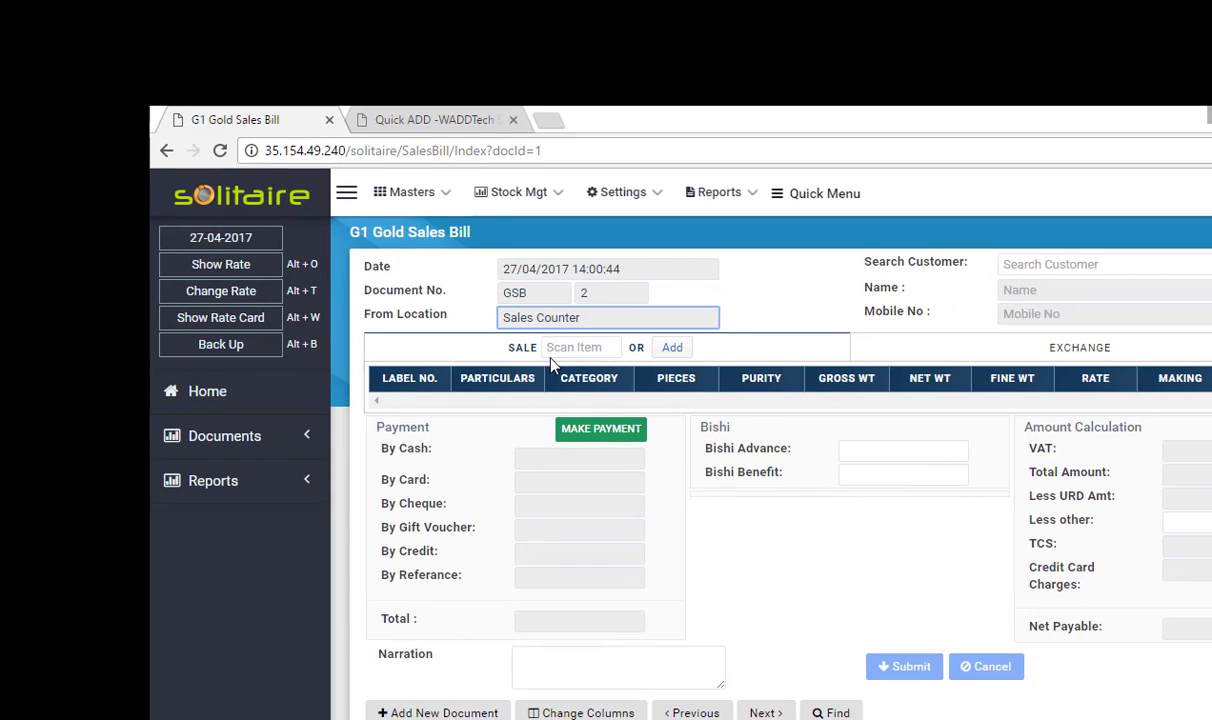
pyautogui.click(556, 278)
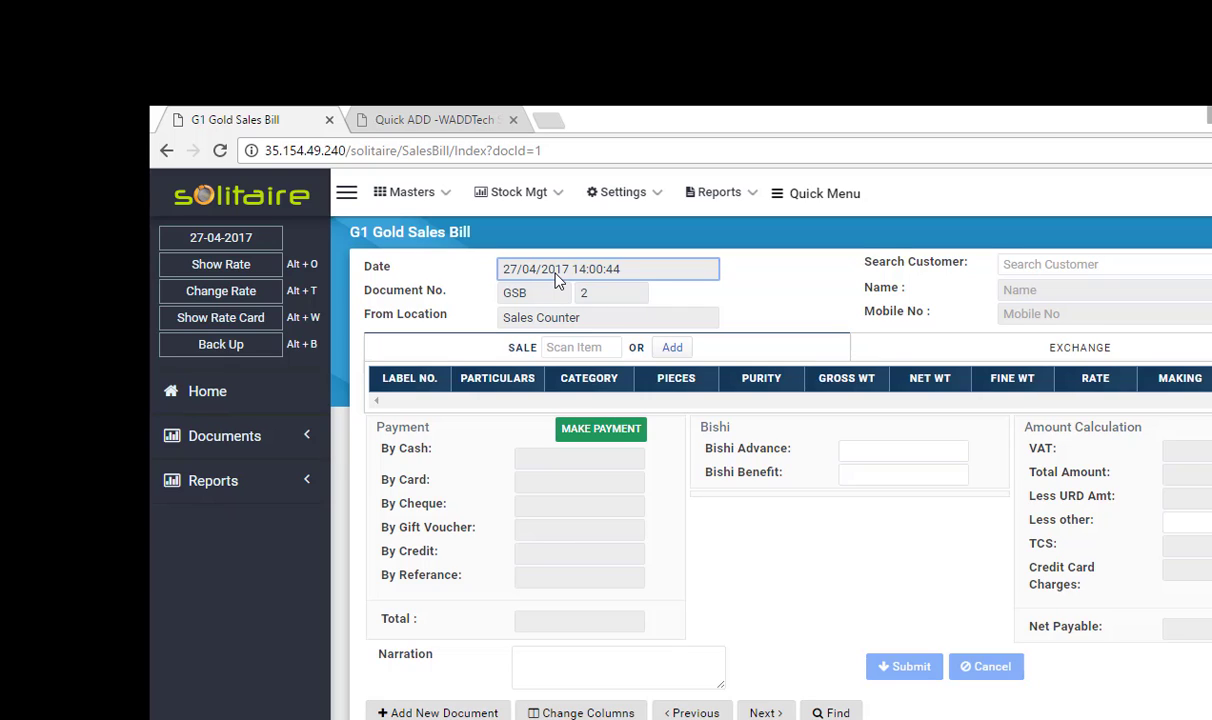
pyautogui.click(532, 296)
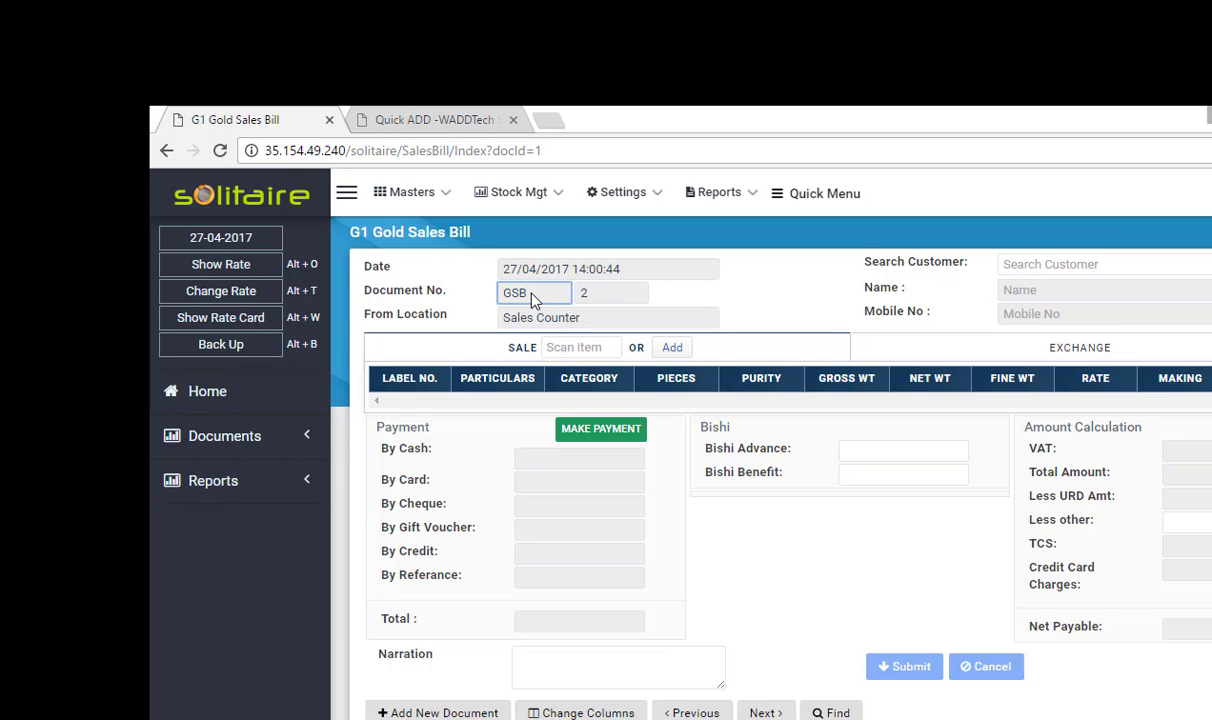
pyautogui.click(598, 298)
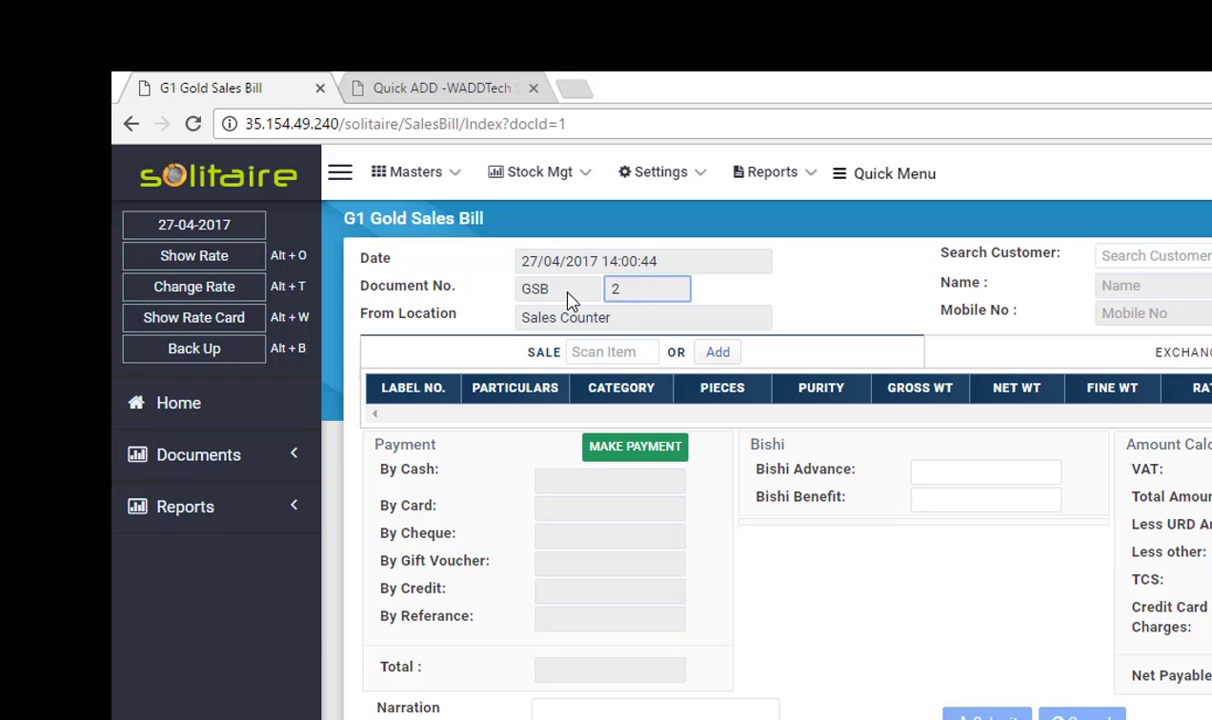
pyautogui.moveTo(458, 290); pyautogui.dragTo(404, 302)
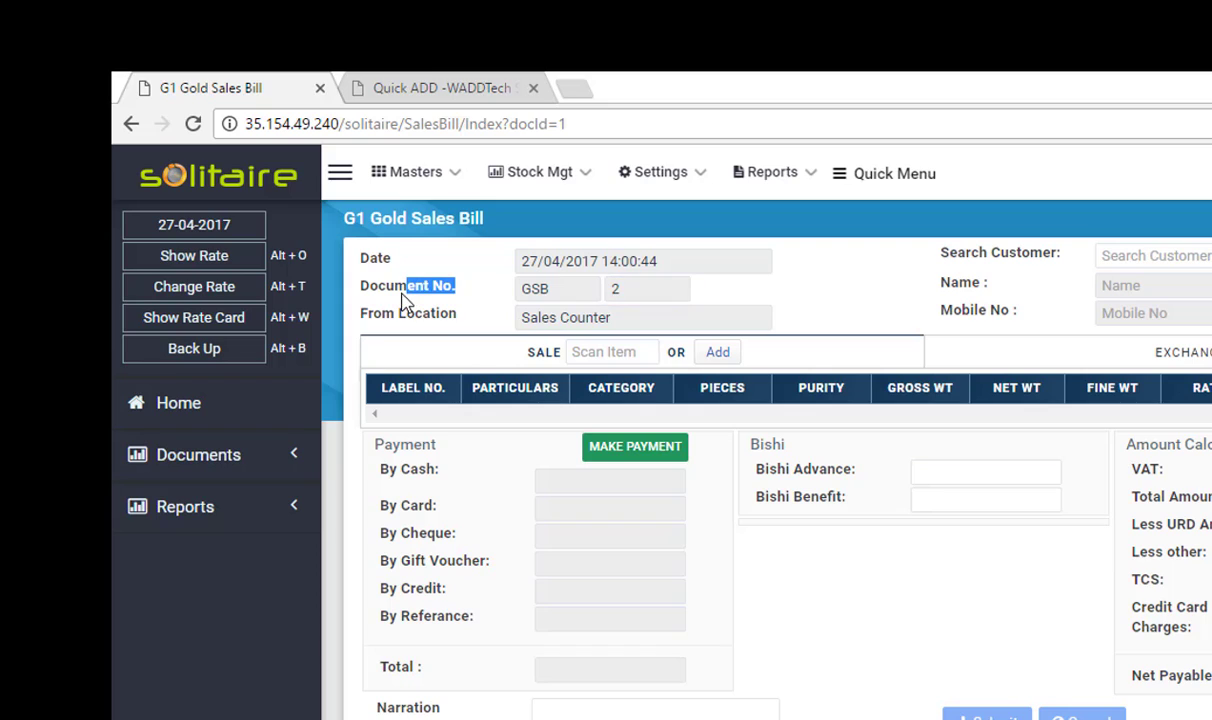
pyautogui.click(455, 292)
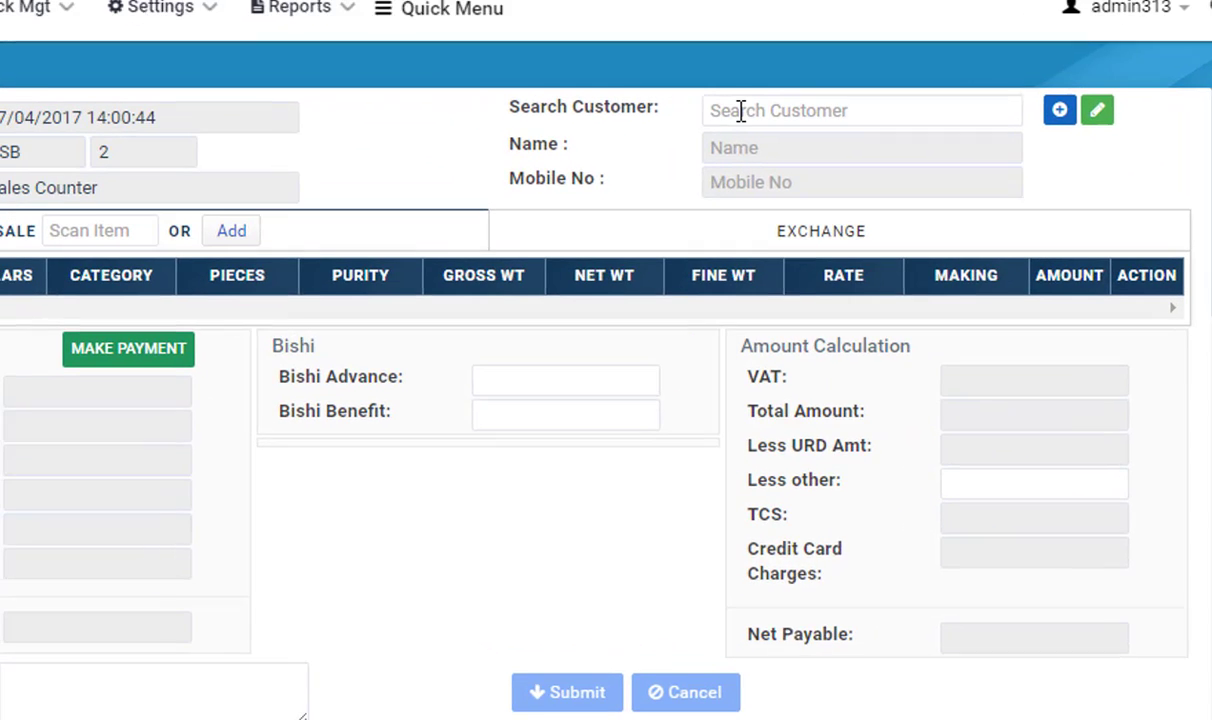
pyautogui.click(740, 110)
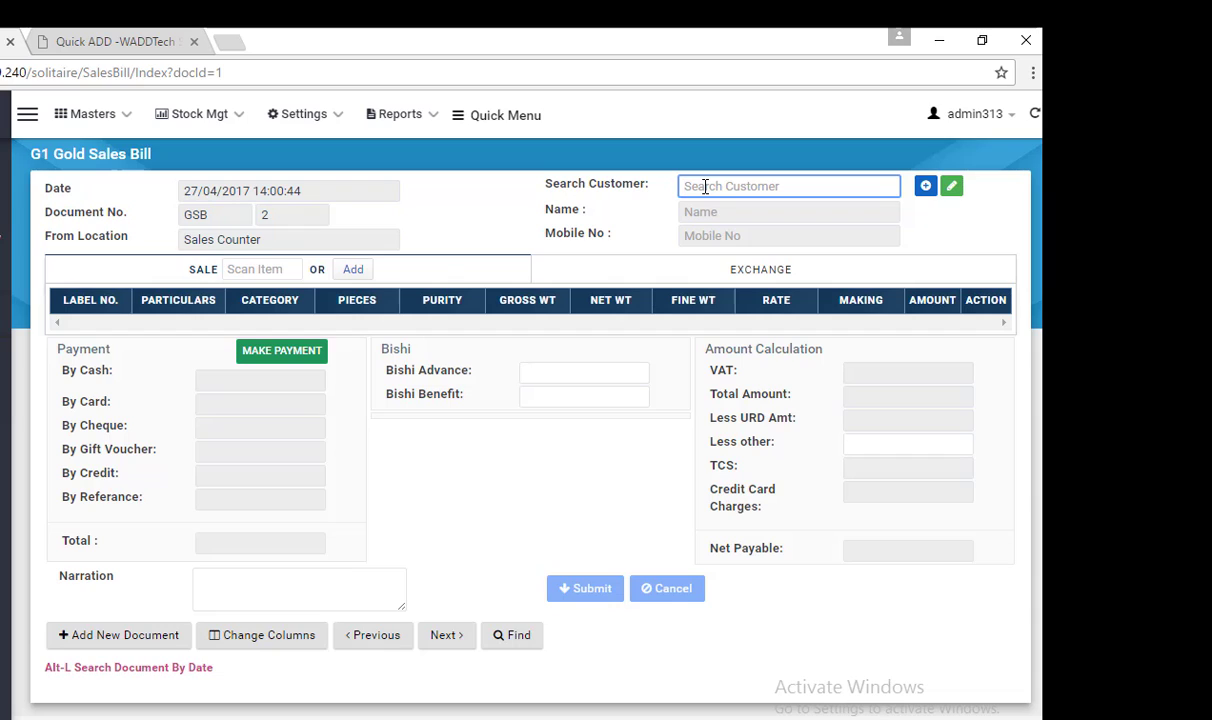
# Try a customer name search, clear it, and bring up the Add Customer form instead
pyautogui.write('Atul')
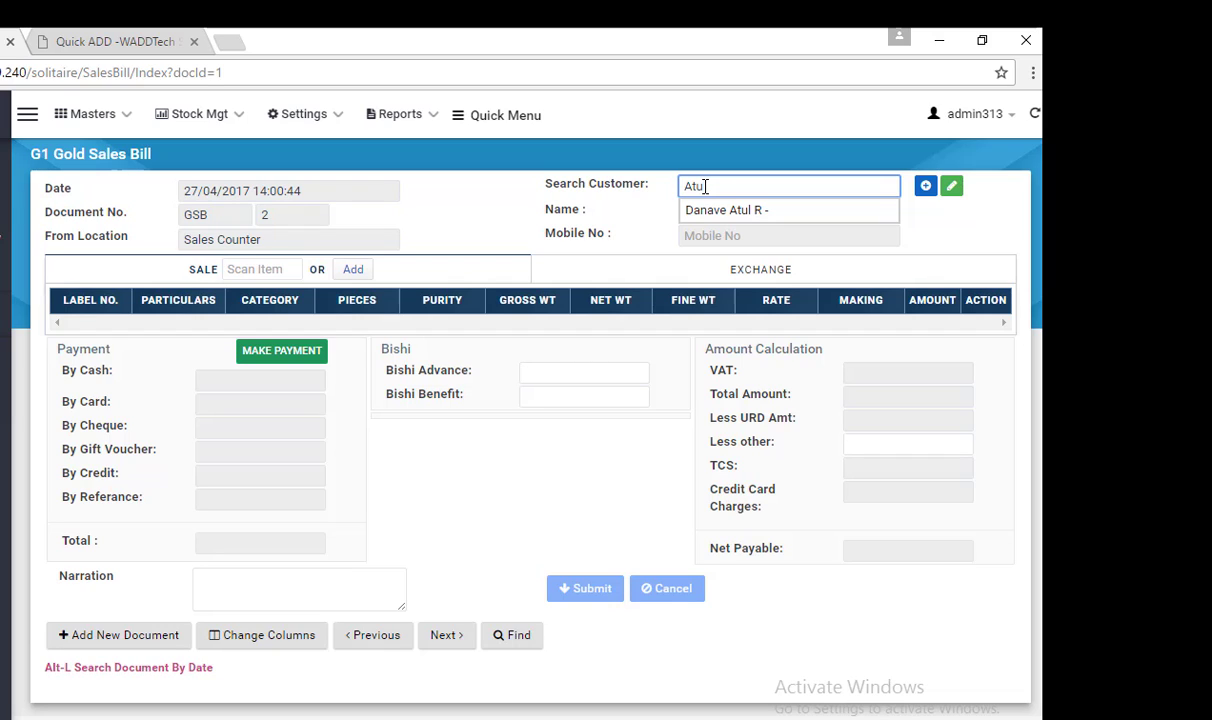
pyautogui.press('BackSpace')
pyautogui.press('BackSpace')
pyautogui.press('BackSpace')
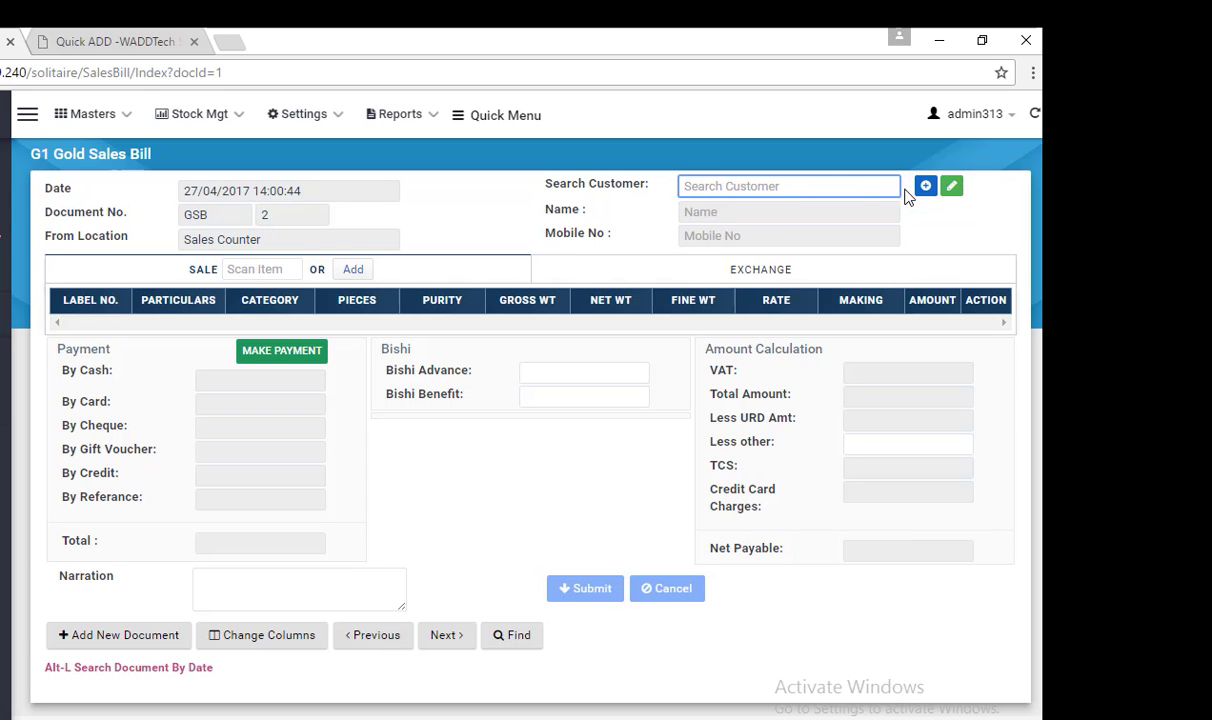
pyautogui.click(926, 187)
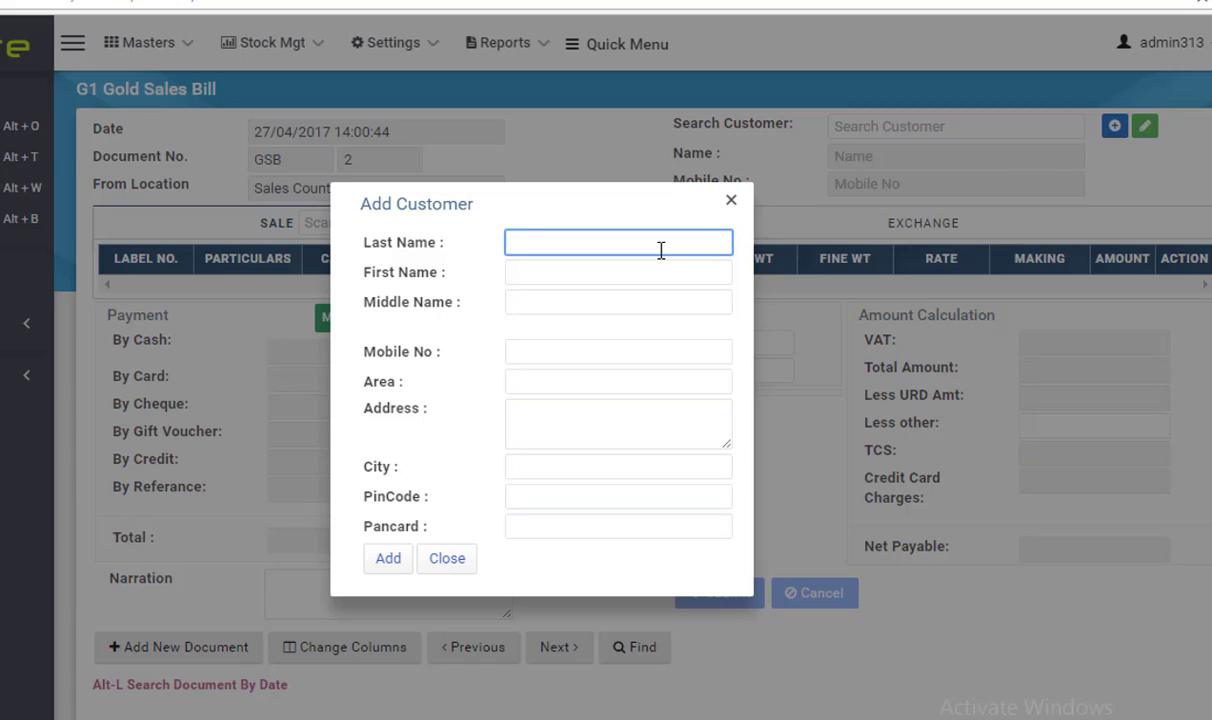
# Add a new customer with last name, first name and mobile number, attaching them to the bill
pyautogui.press('Tab')
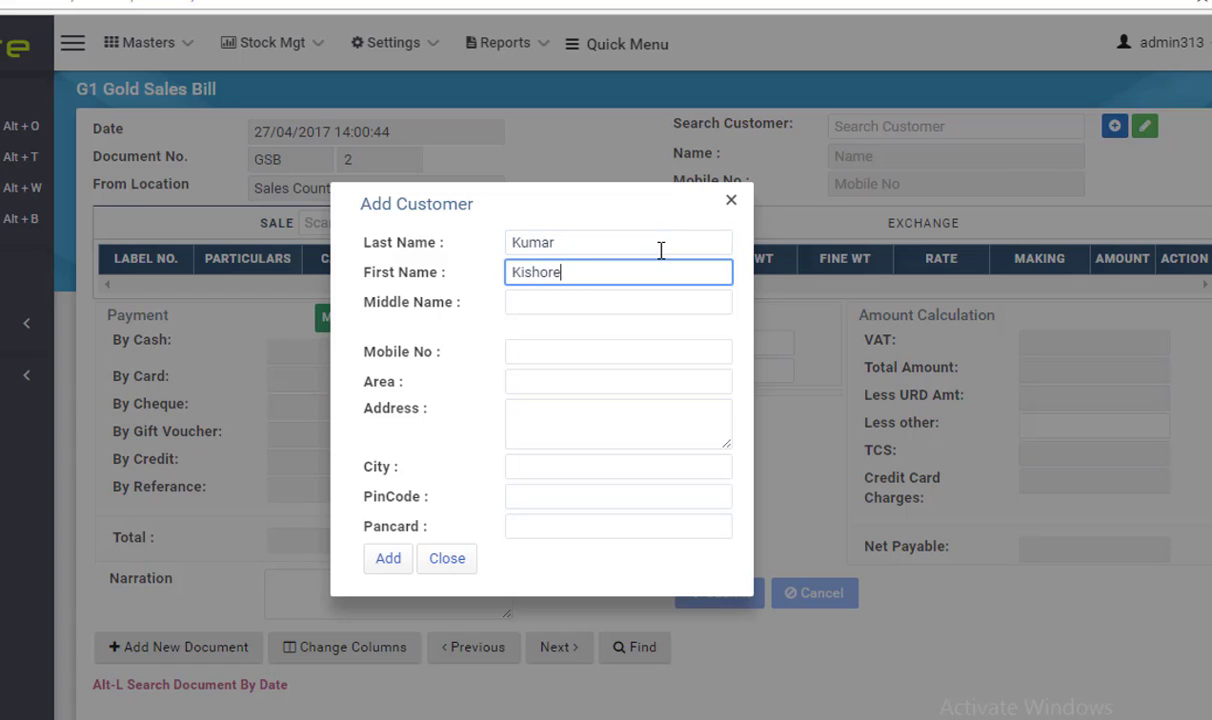
pyautogui.press('Tab')
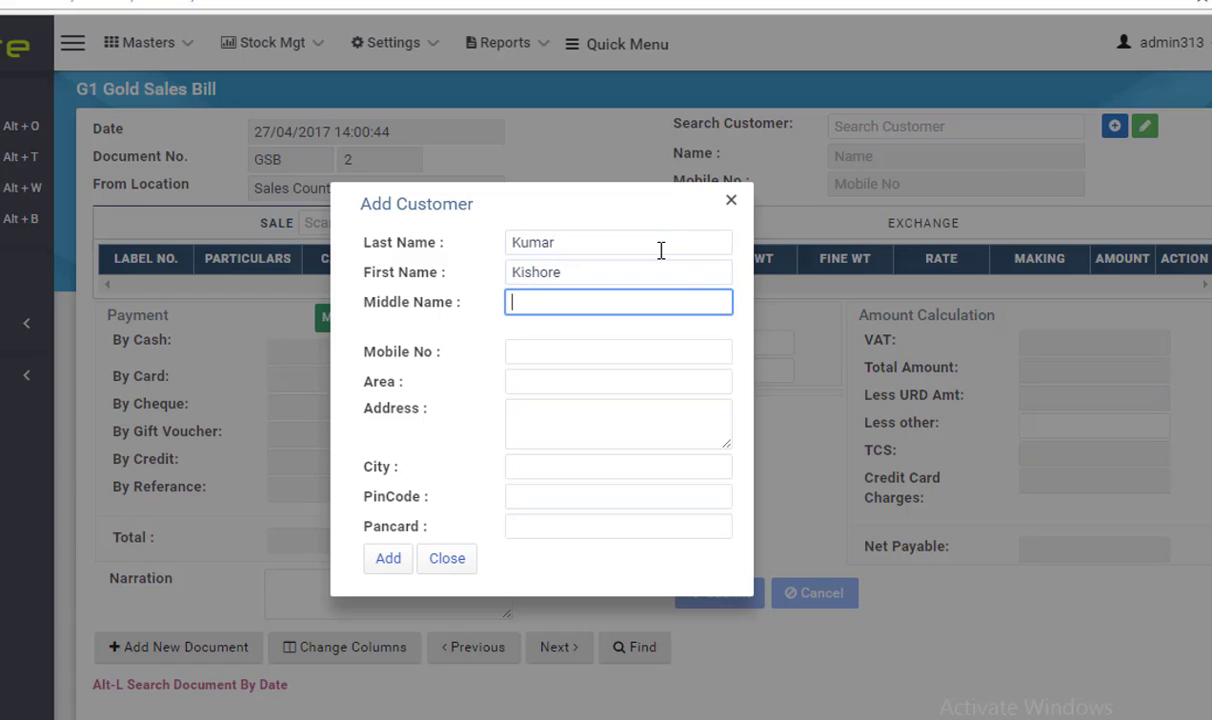
pyautogui.press('Tab')
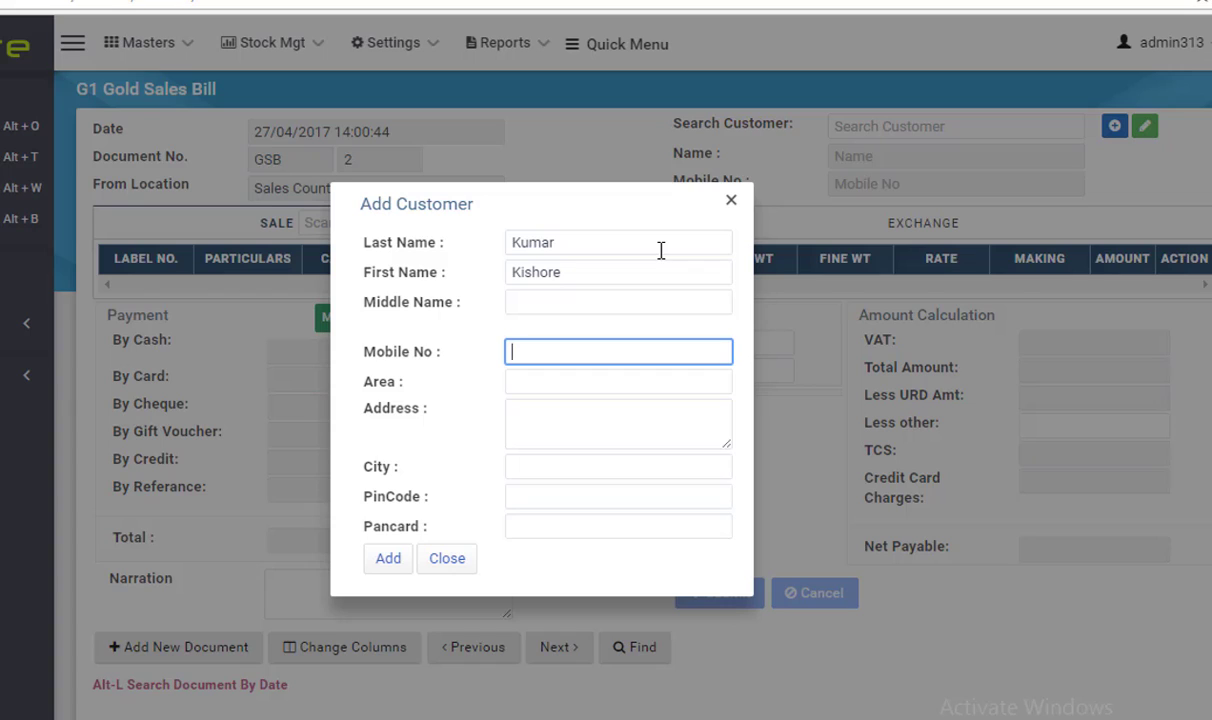
pyautogui.write('9999999999')
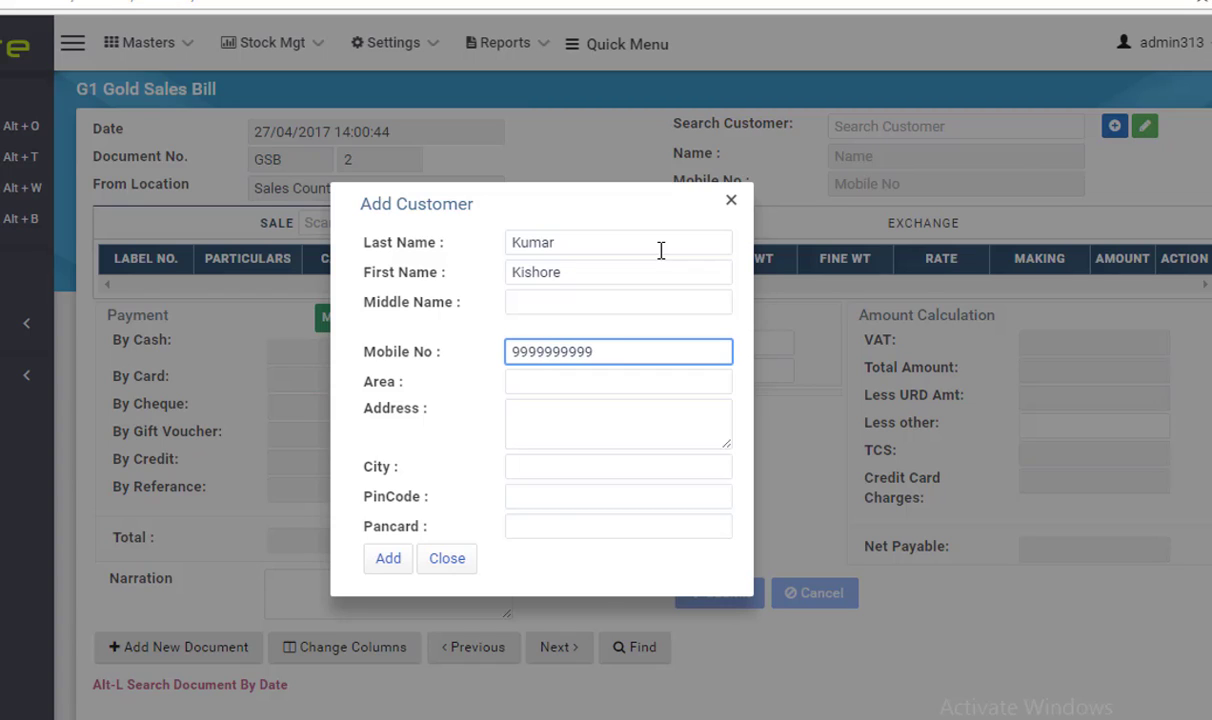
pyautogui.press('Tab')
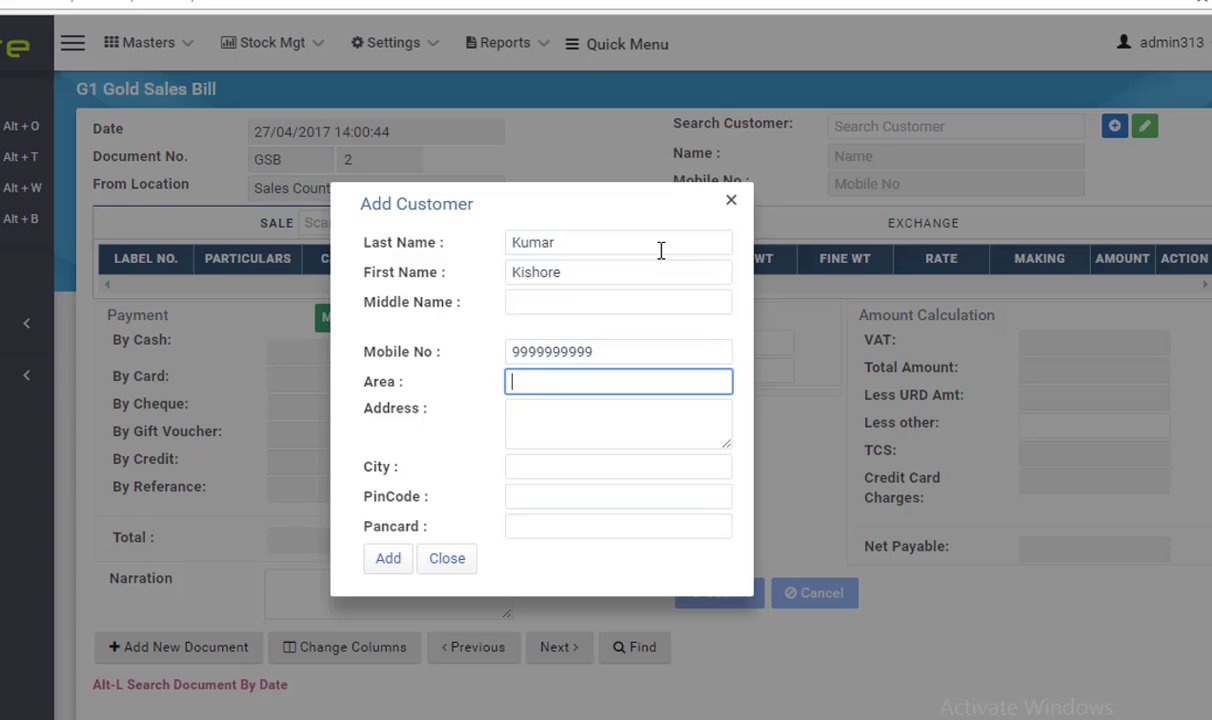
pyautogui.press('Tab')
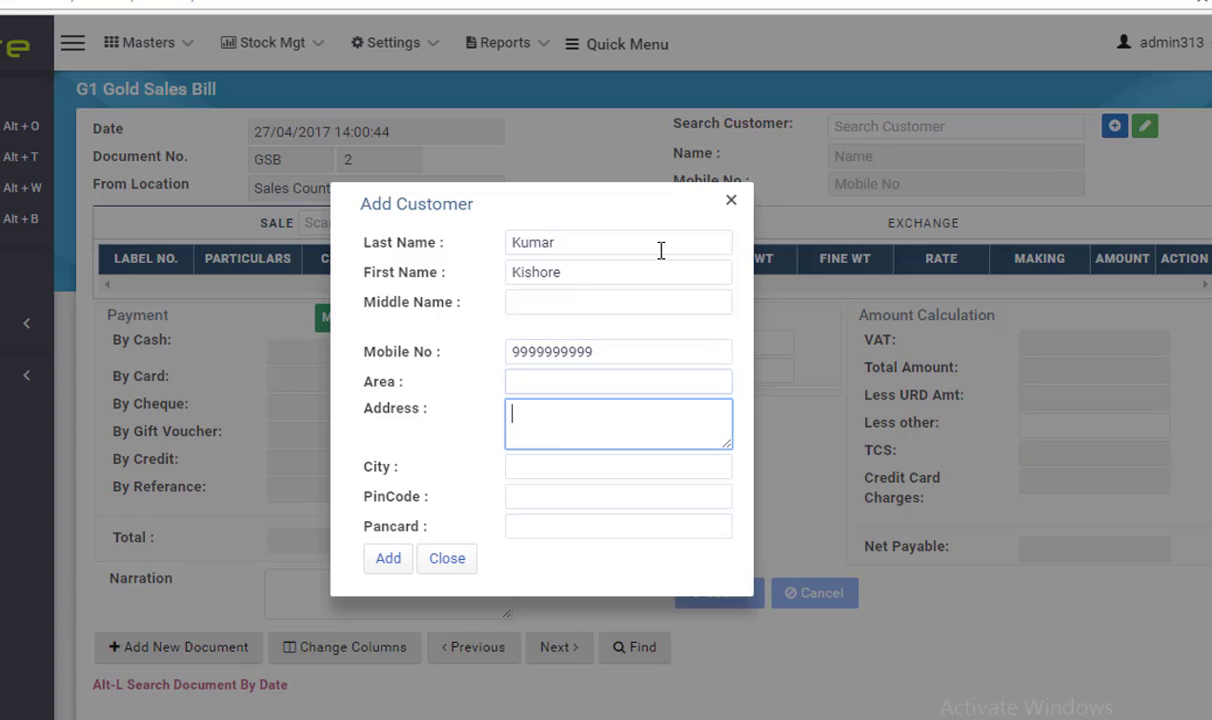
pyautogui.press('Tab')
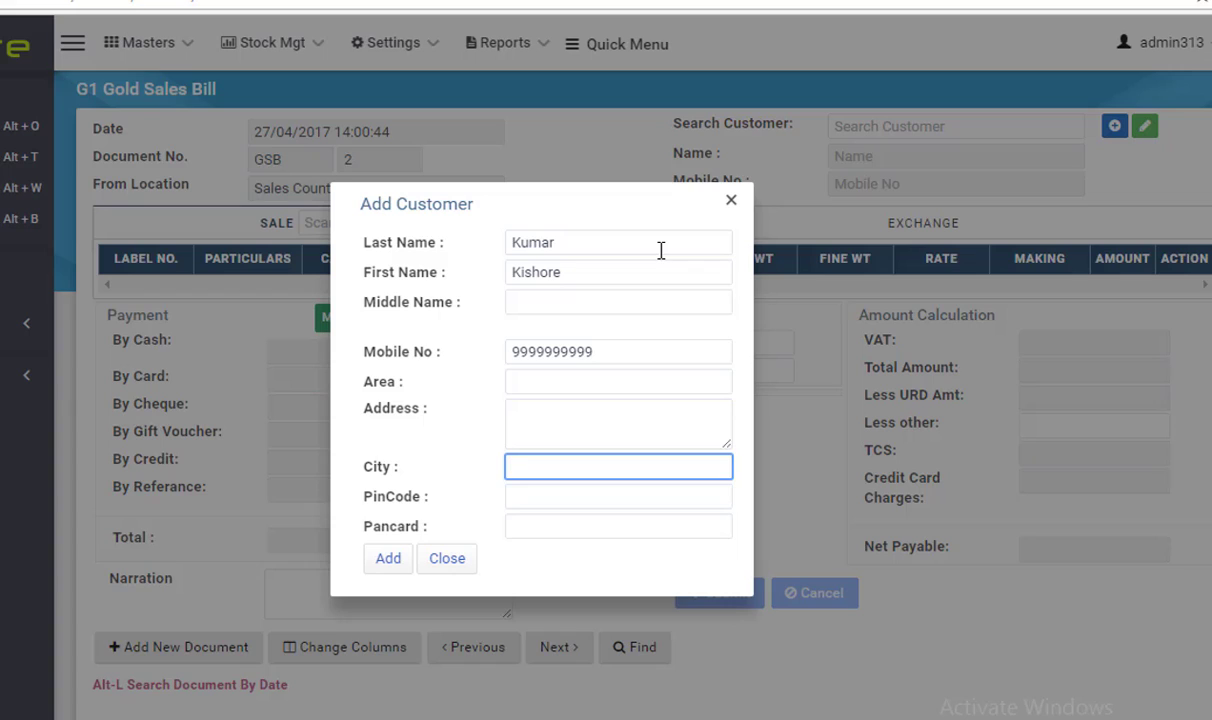
pyautogui.press('Tab')
pyautogui.press('Tab')
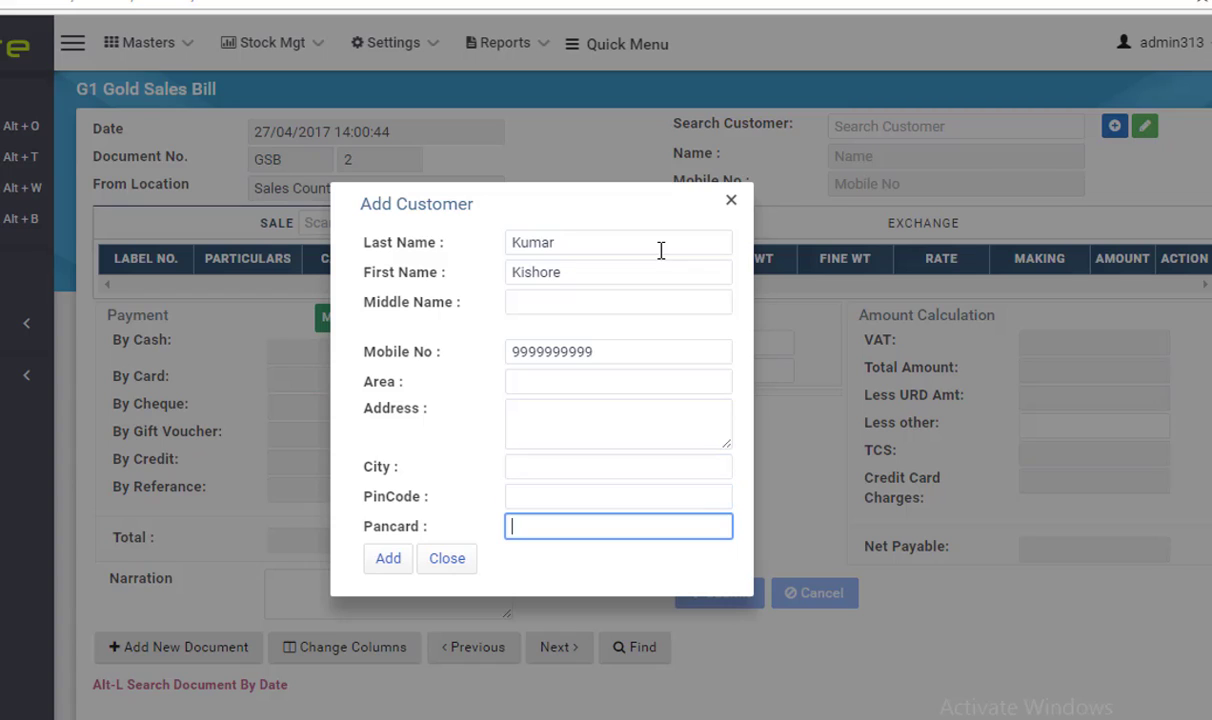
pyautogui.press('Tab')
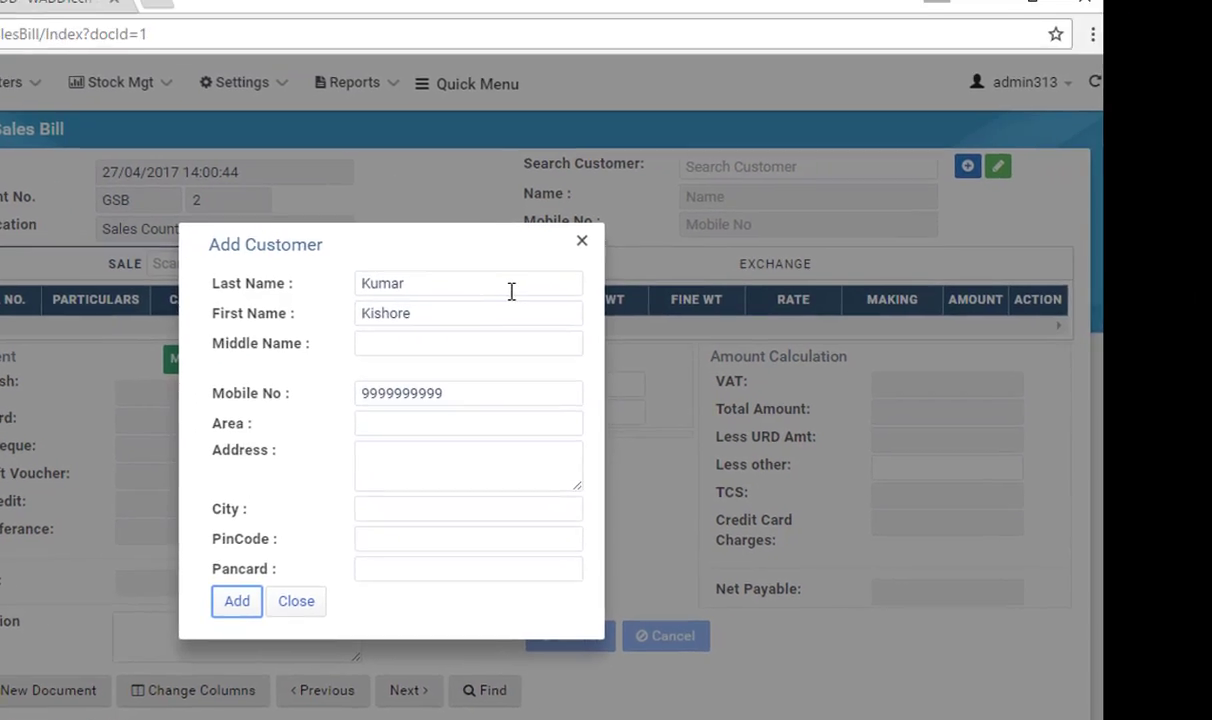
pyautogui.press('Return')
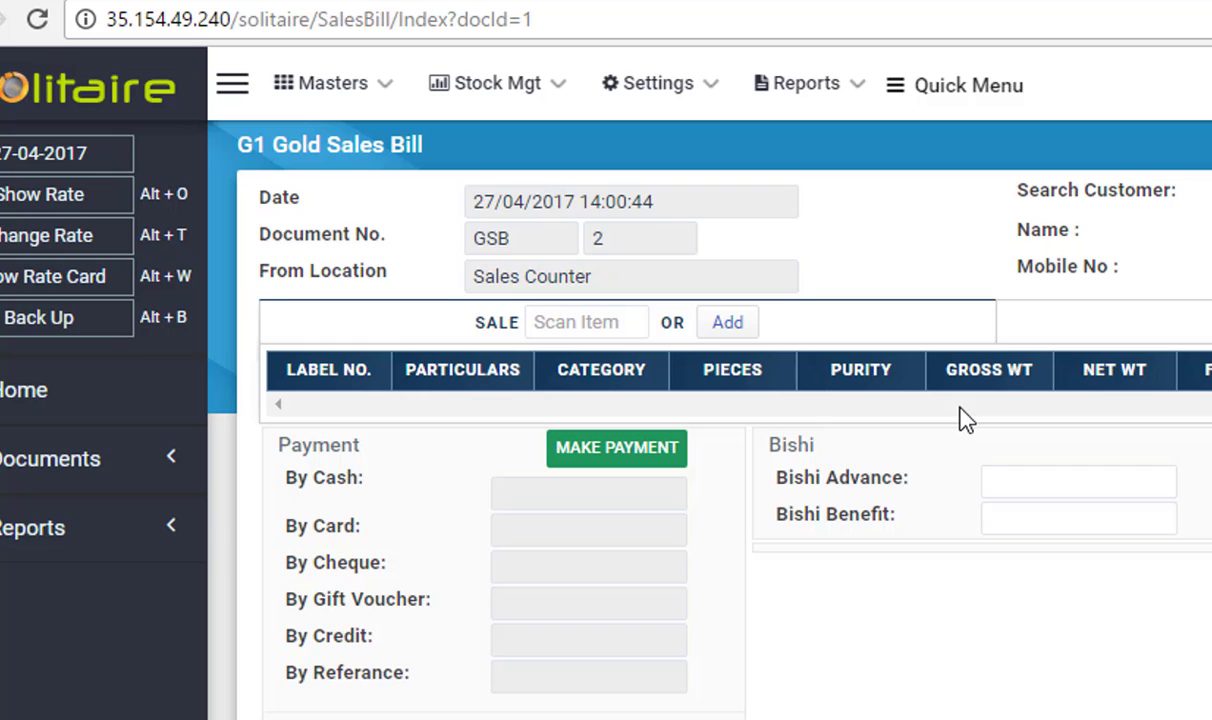
# Enter sale barcode Ang1 and dismiss its item details without saving
pyautogui.click(607, 318)
pyautogui.write('Ang1')
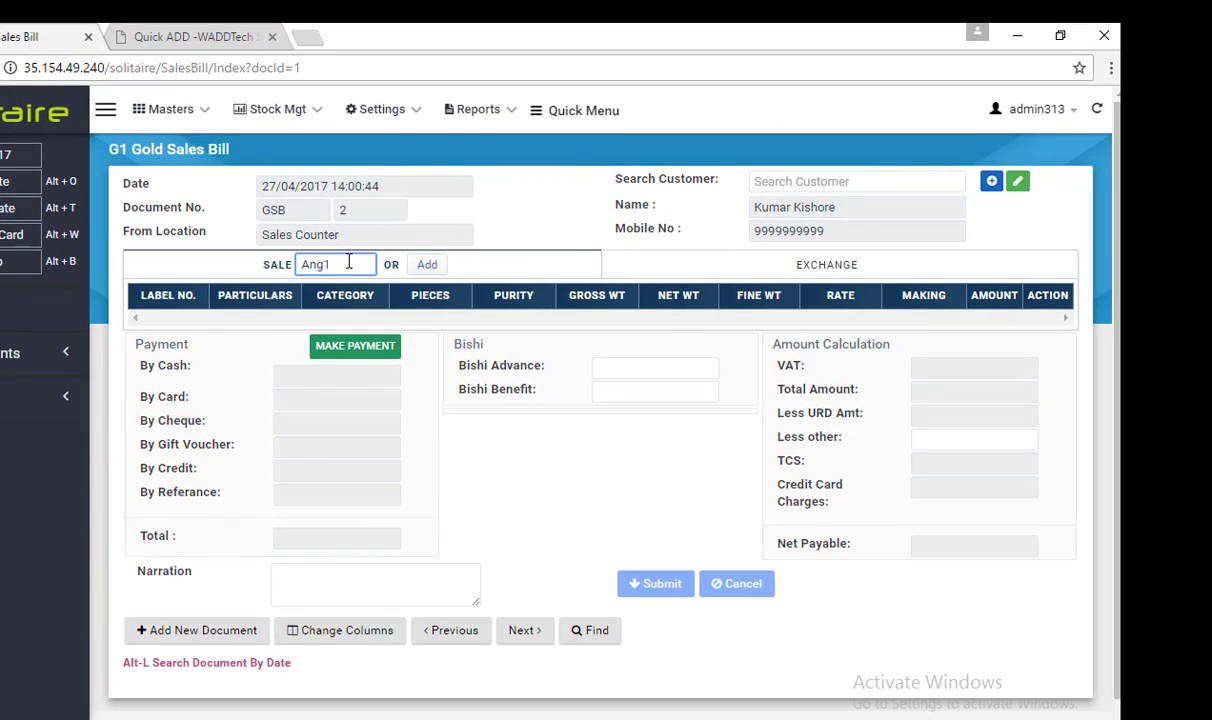
pyautogui.press('Return')
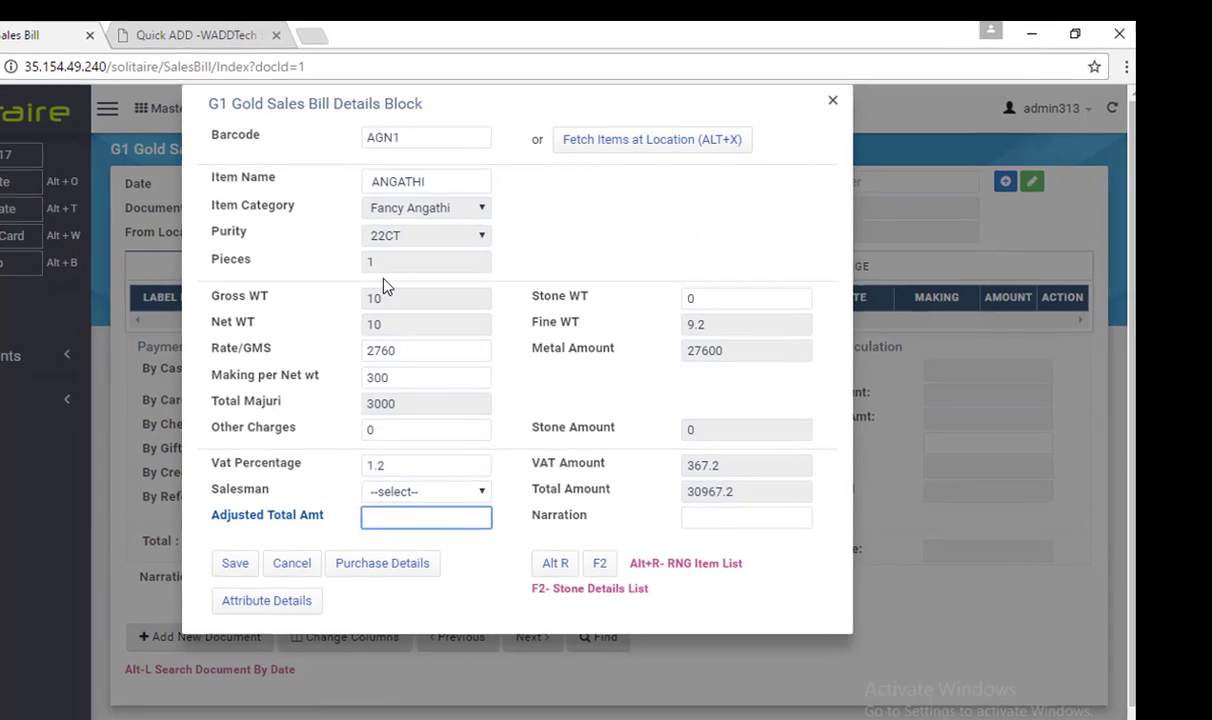
pyautogui.press('Escape')
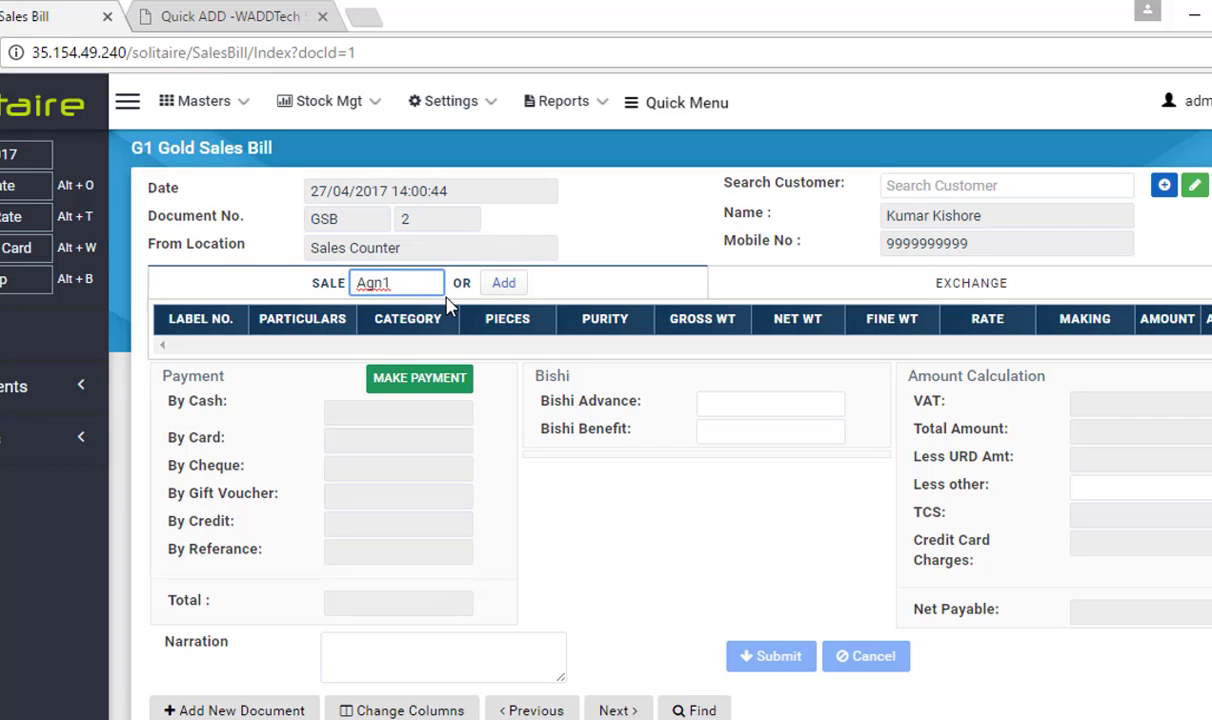
# Search all stocked items for 'Mani', review BALL MANI-ONWT, then close the search unpicked
pyautogui.click(516, 289)
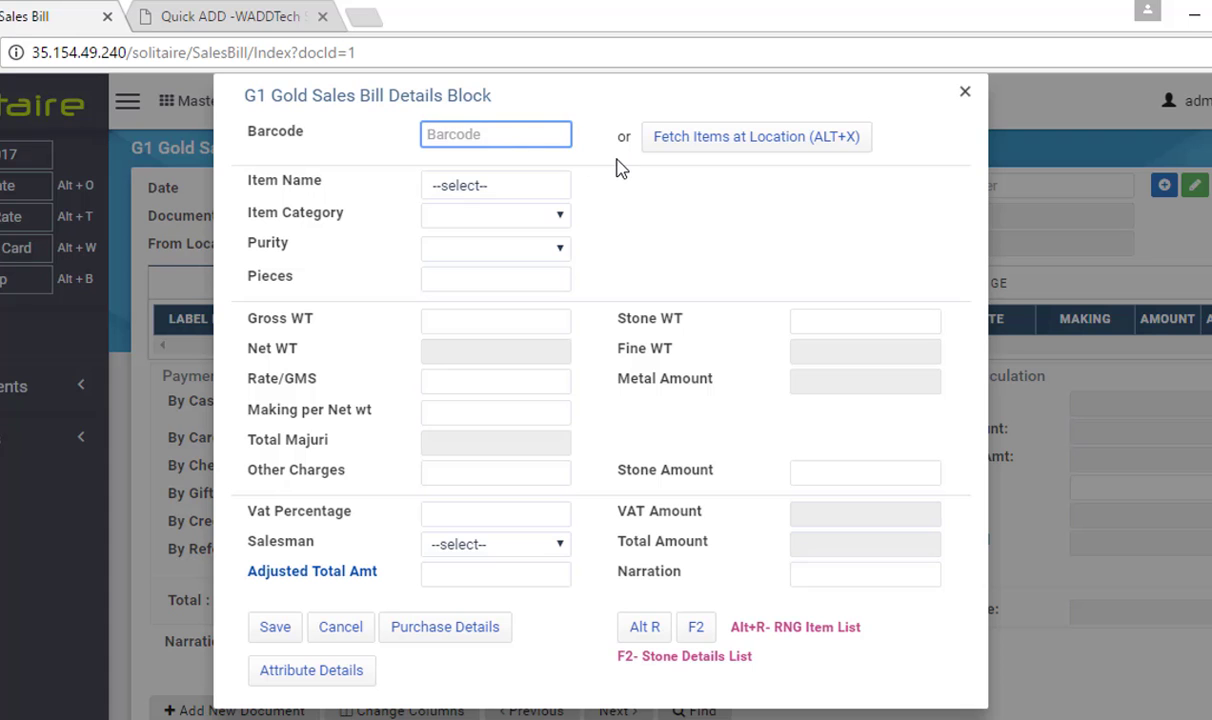
pyautogui.click(706, 141)
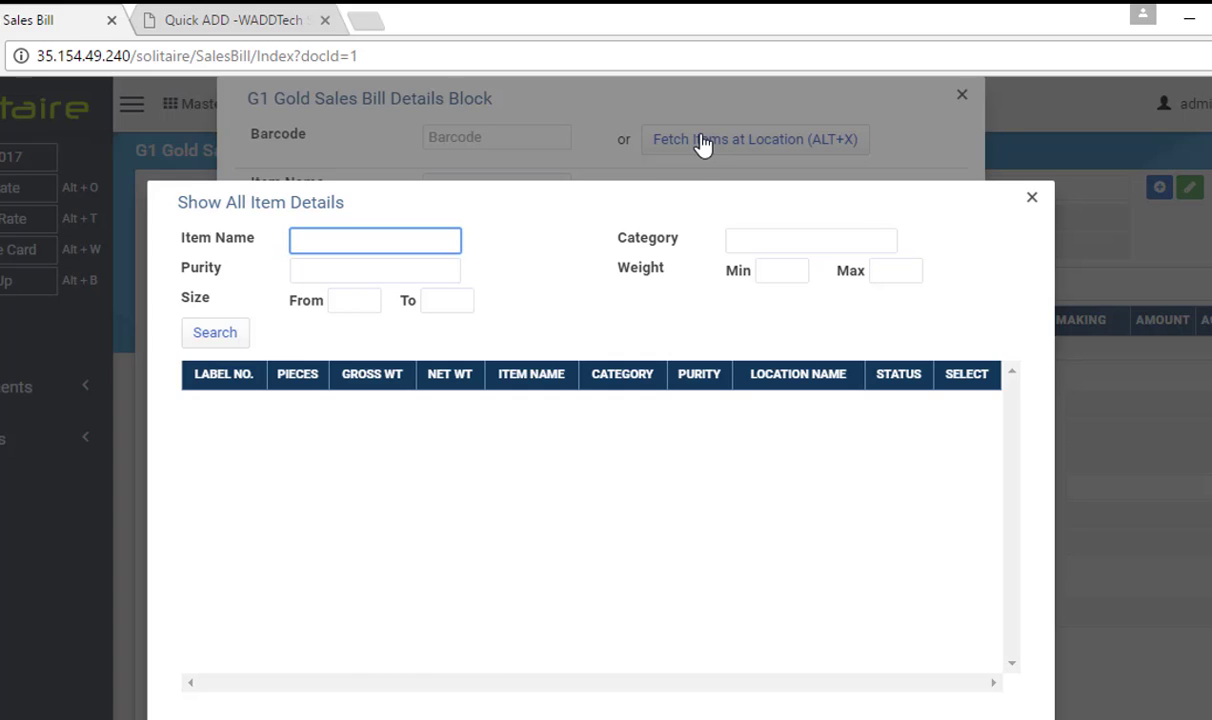
pyautogui.write('Mani')
pyautogui.press('Tab')
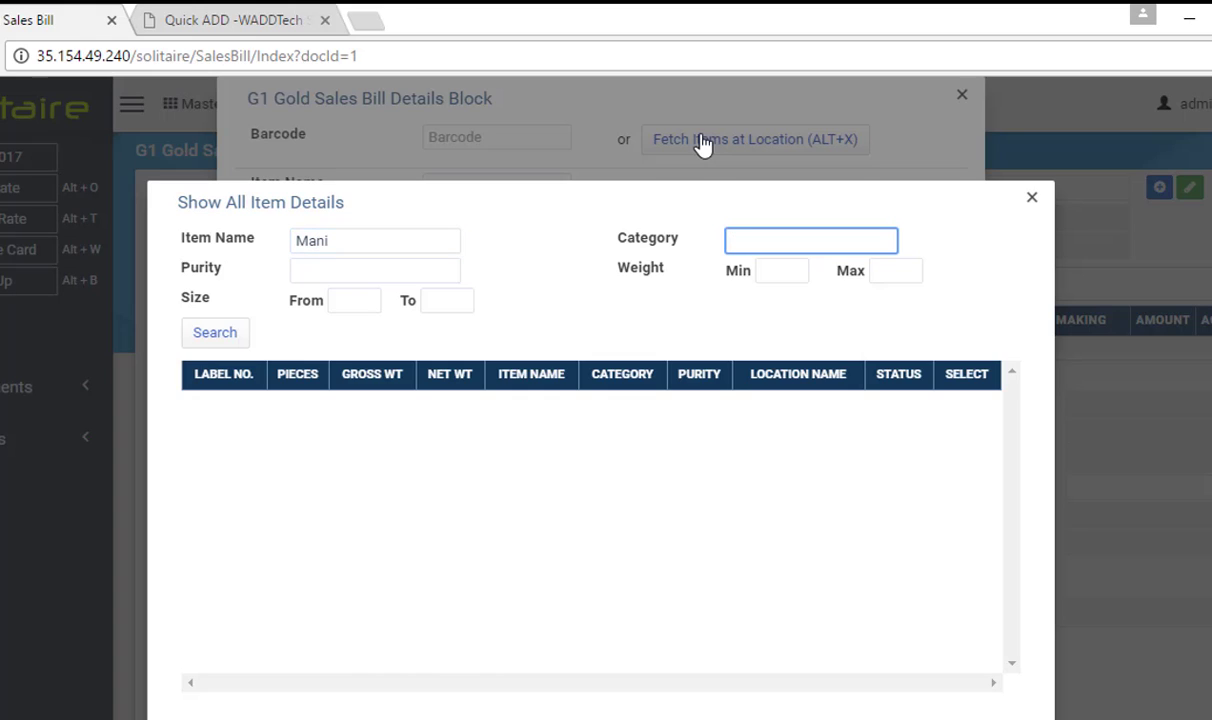
pyautogui.click(215, 333)
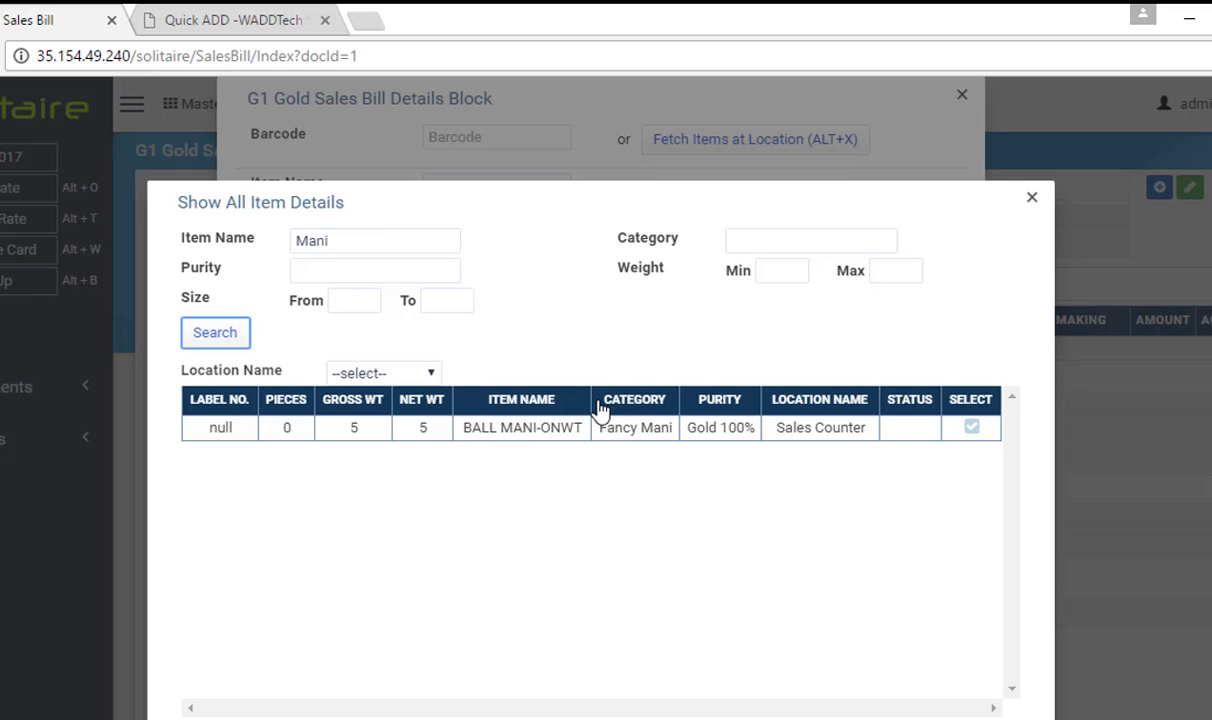
pyautogui.press('Escape')
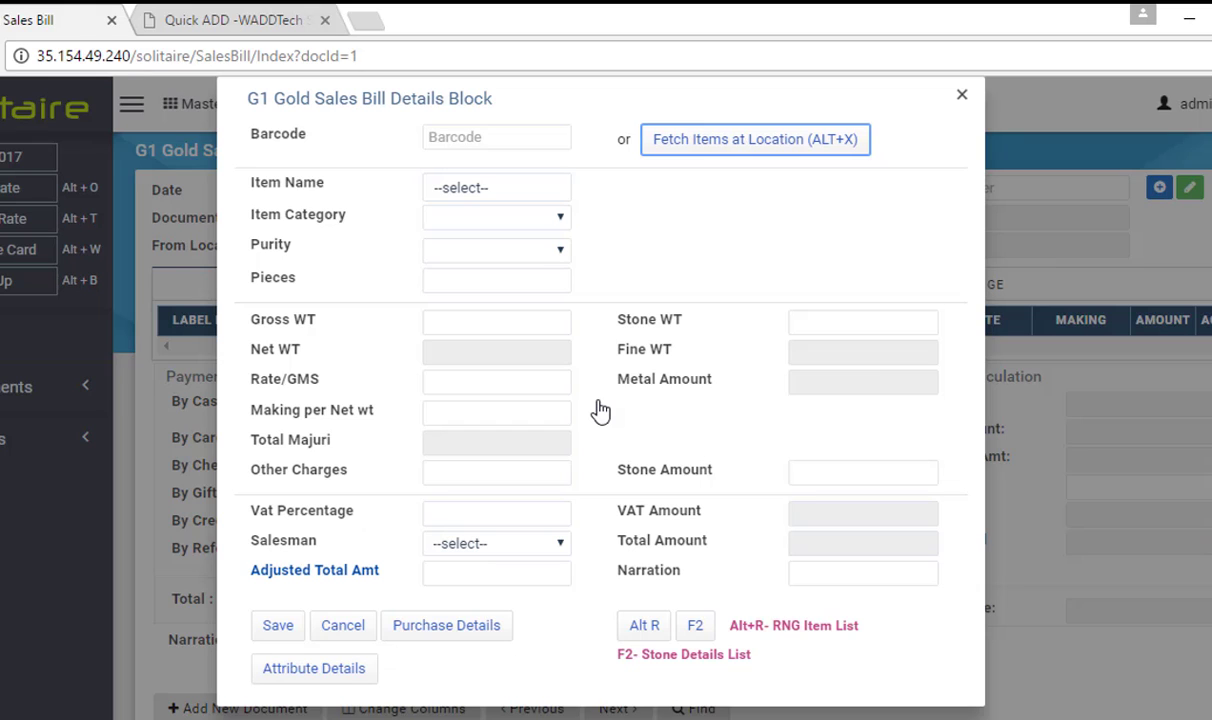
# Search location stock for Angathi pieces weighing 9.8 to 10.2 g
pyautogui.click(715, 148)
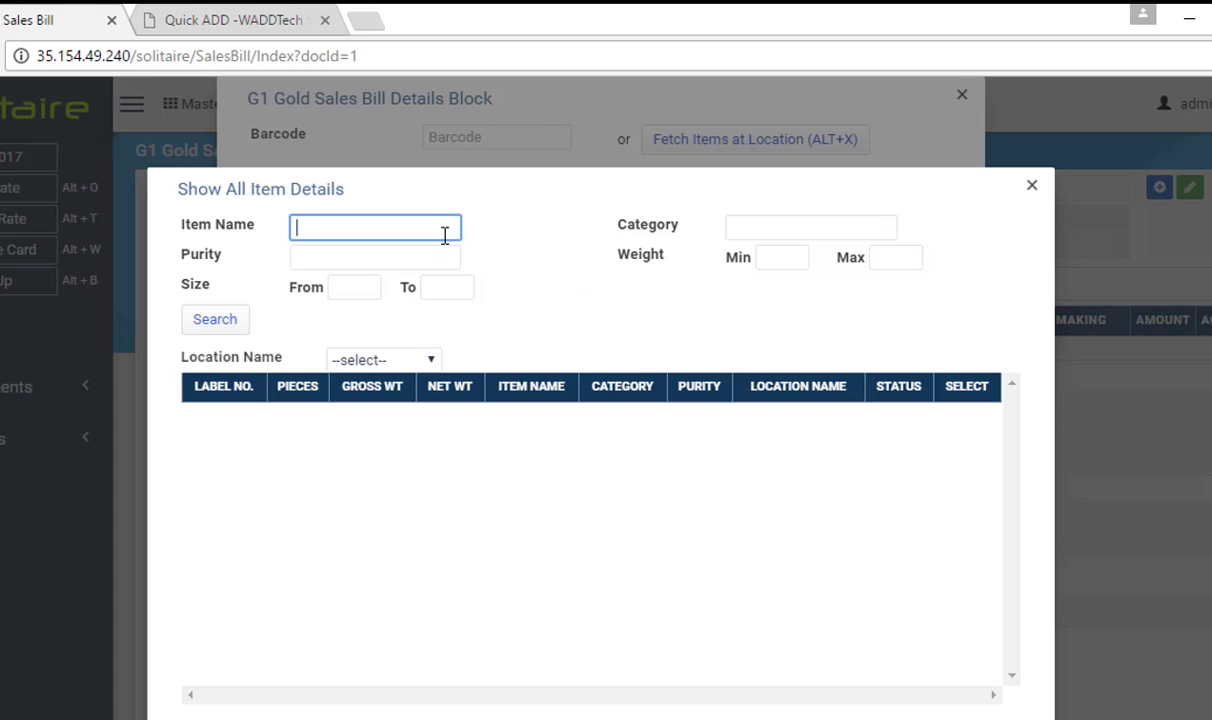
pyautogui.write('Angathi')
pyautogui.click(784, 259)
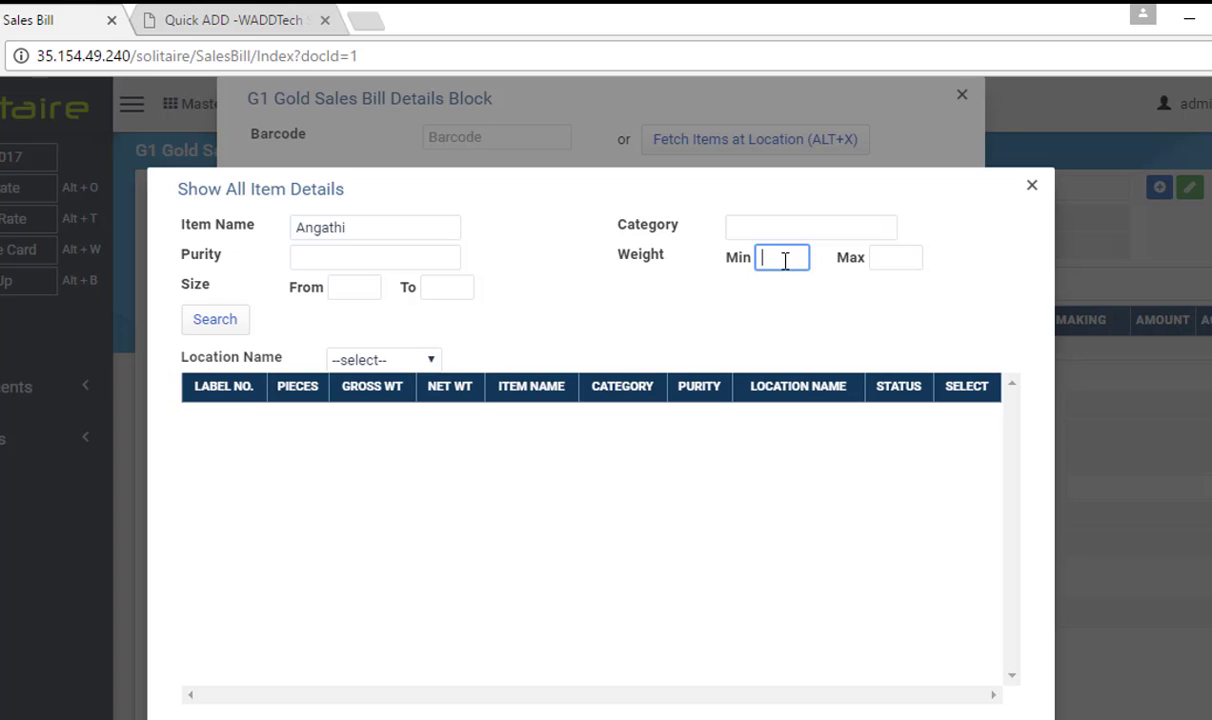
pyautogui.write('9.8')
pyautogui.press('Tab')
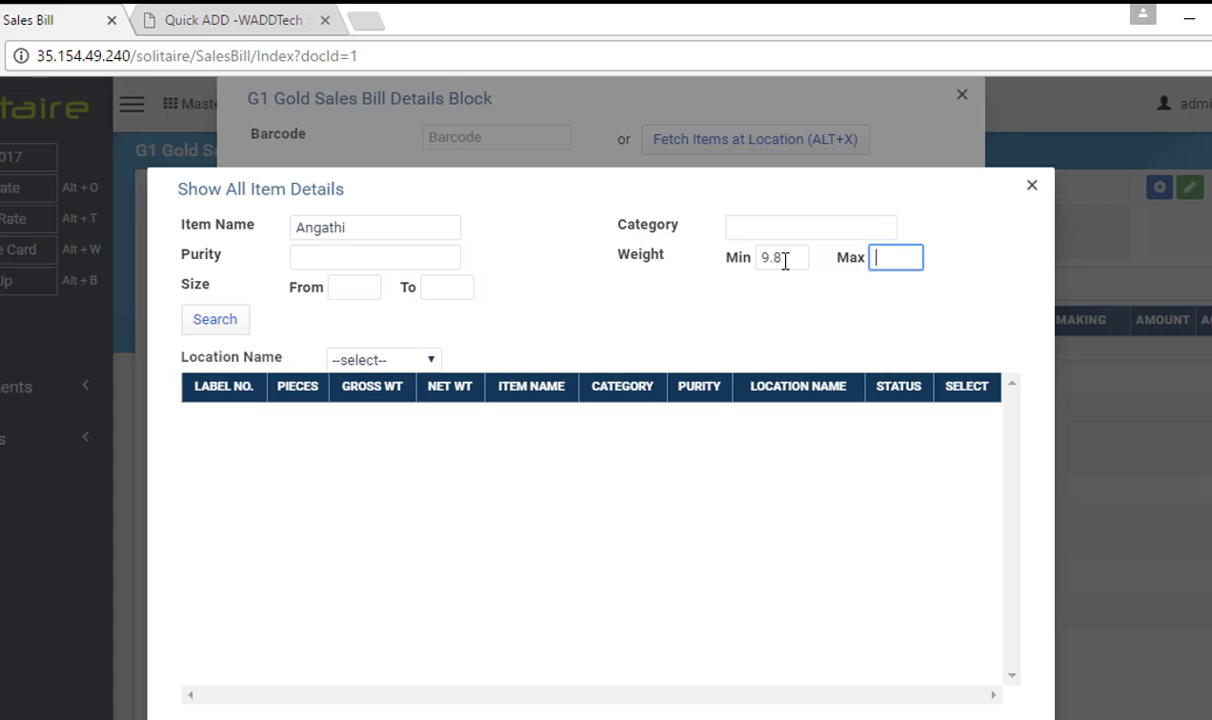
pyautogui.write('10.2')
pyautogui.click(215, 319)
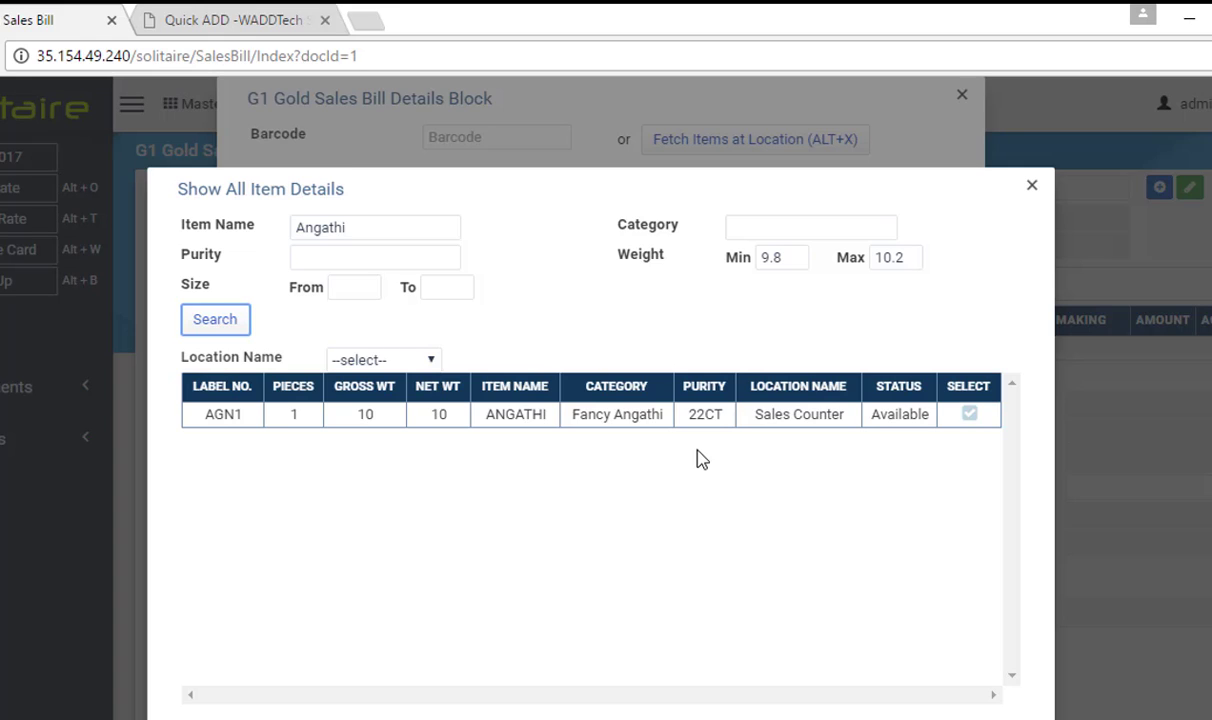
# Select label AGN1 (22CT, Sales Counter) and review its making charge of 300
pyautogui.doubleClick(222, 414)
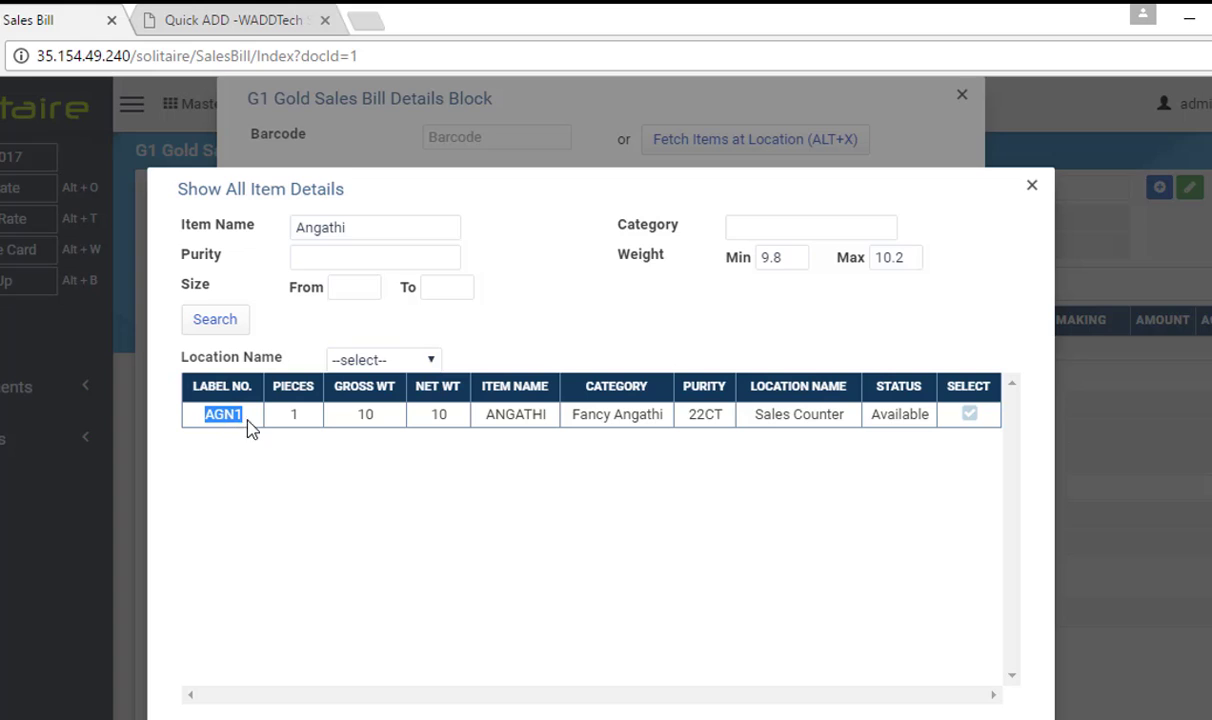
pyautogui.doubleClick(704, 414)
pyautogui.click(770, 417)
pyautogui.tripleClick(770, 417)
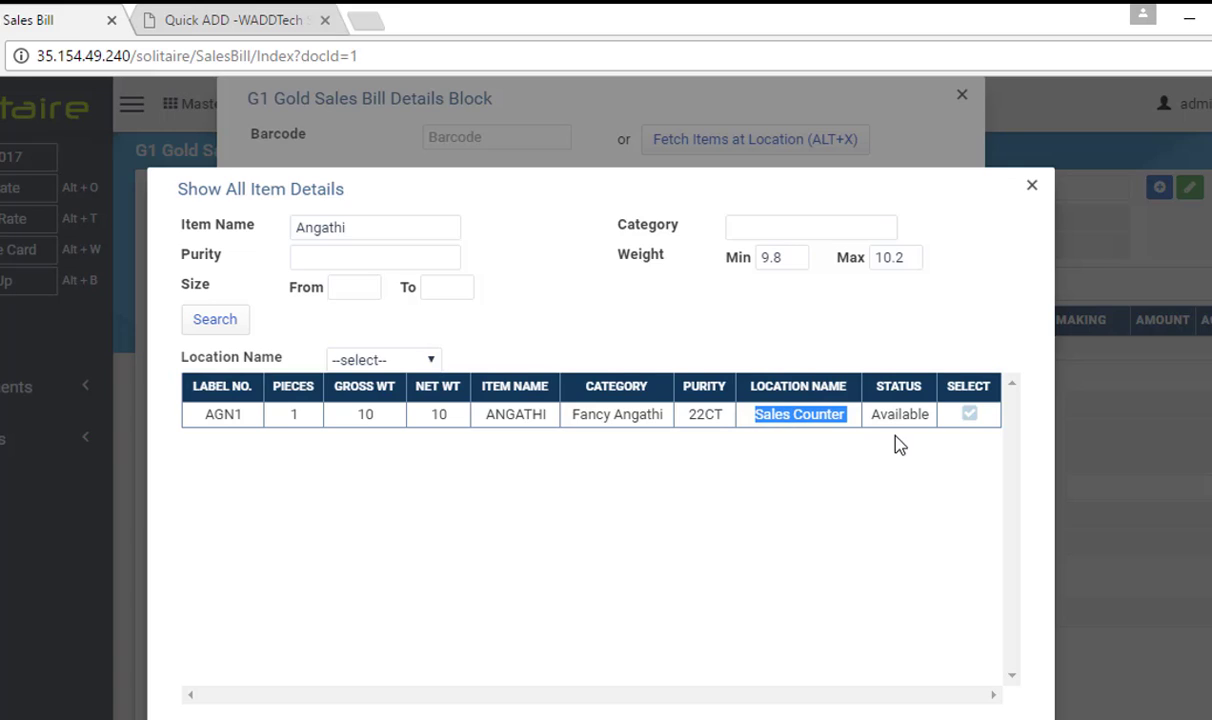
pyautogui.click(970, 414)
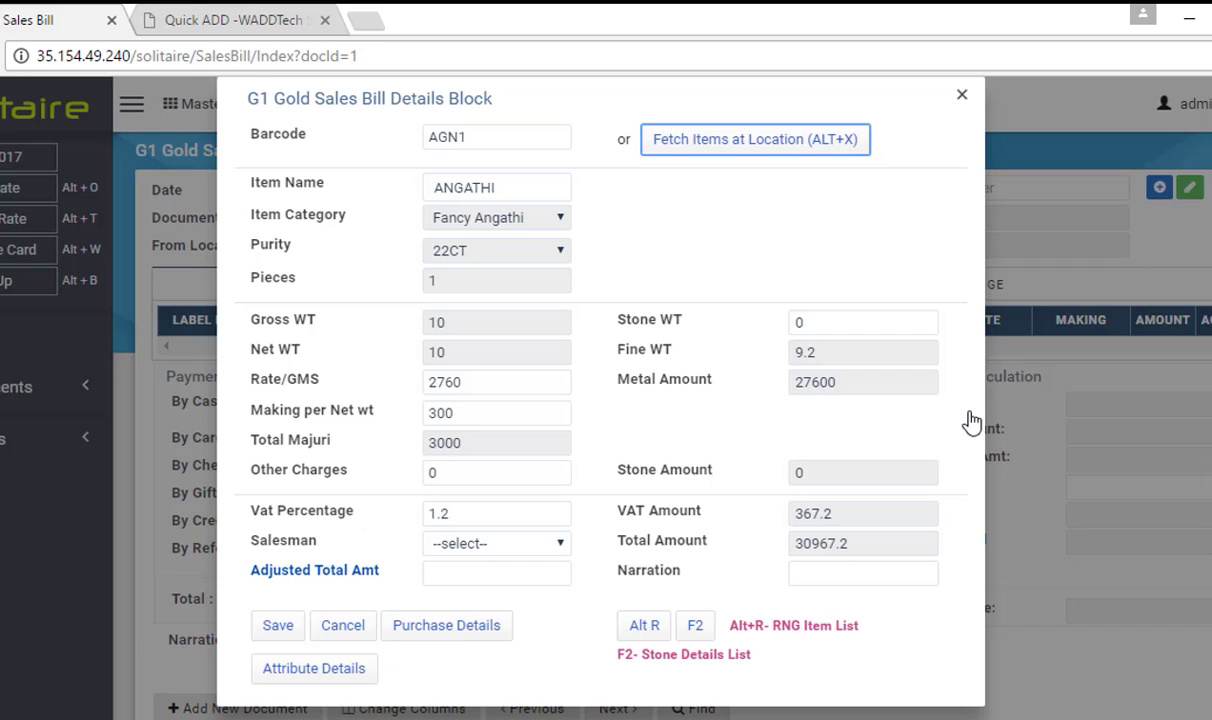
pyautogui.click(476, 416)
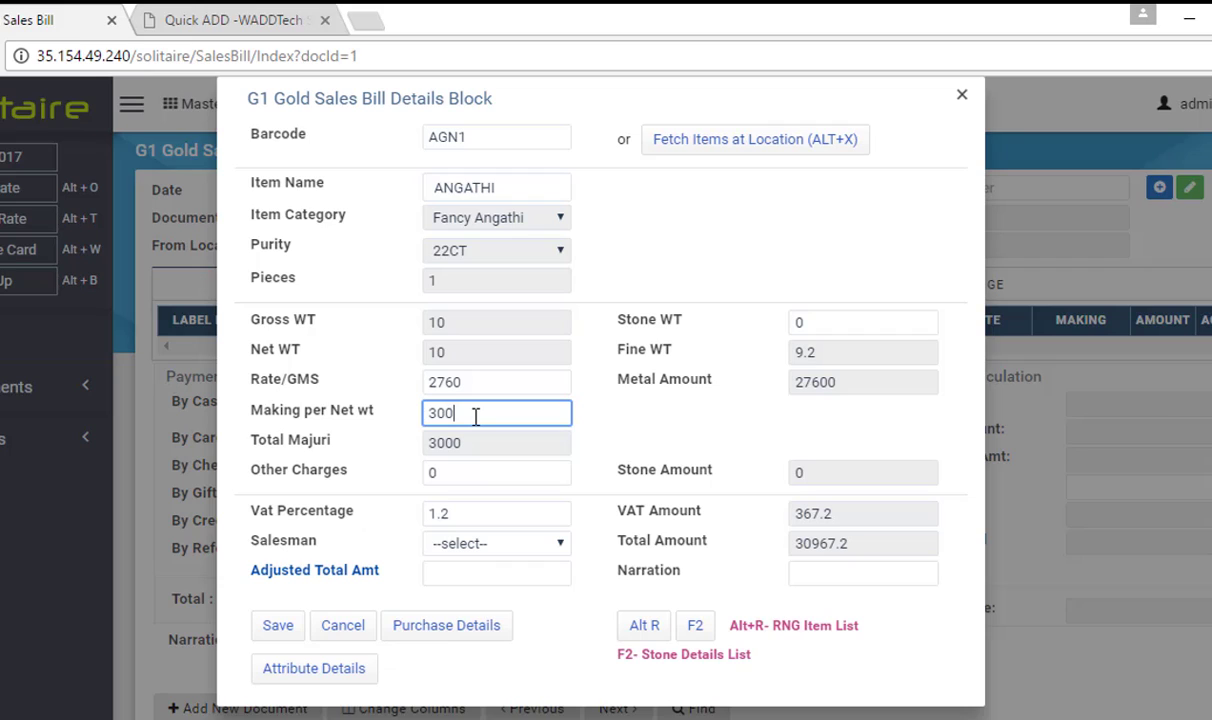
pyautogui.moveTo(476, 416); pyautogui.dragTo(429, 419)
# Load BALL MANI-ONWT from a 'Mani' search with gross weight 0.200 g, totalling 647.68
pyautogui.click(786, 148)
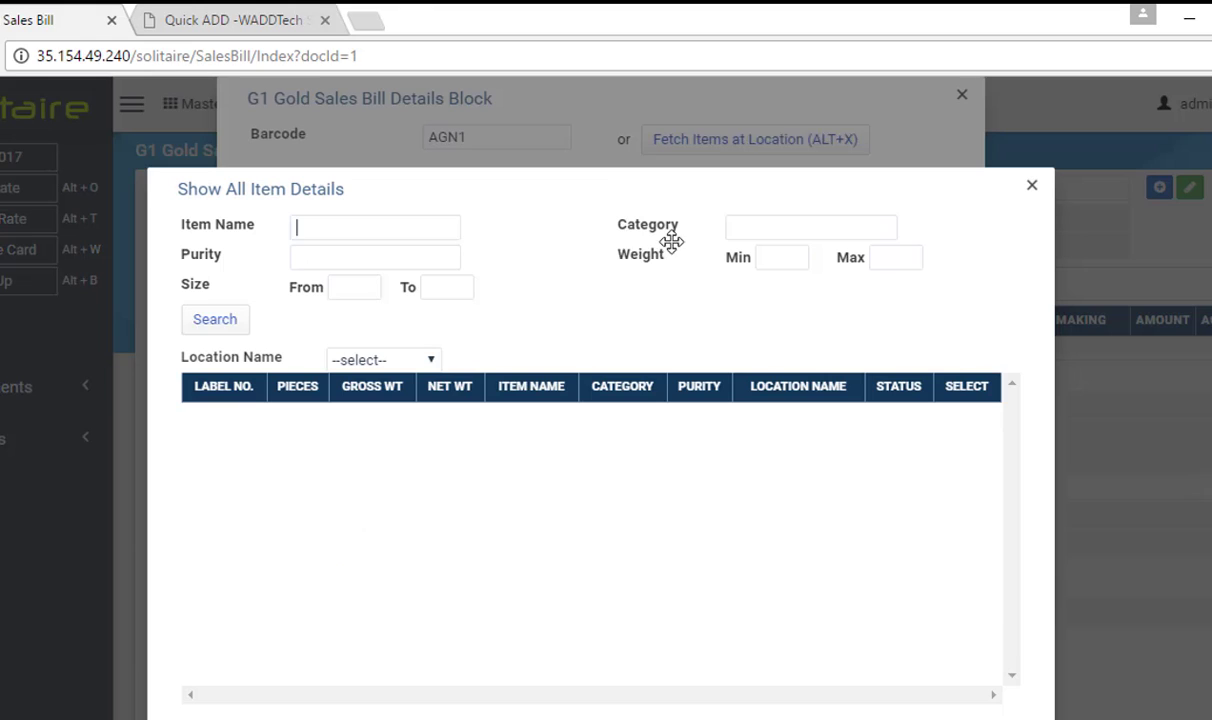
pyautogui.write('Man')
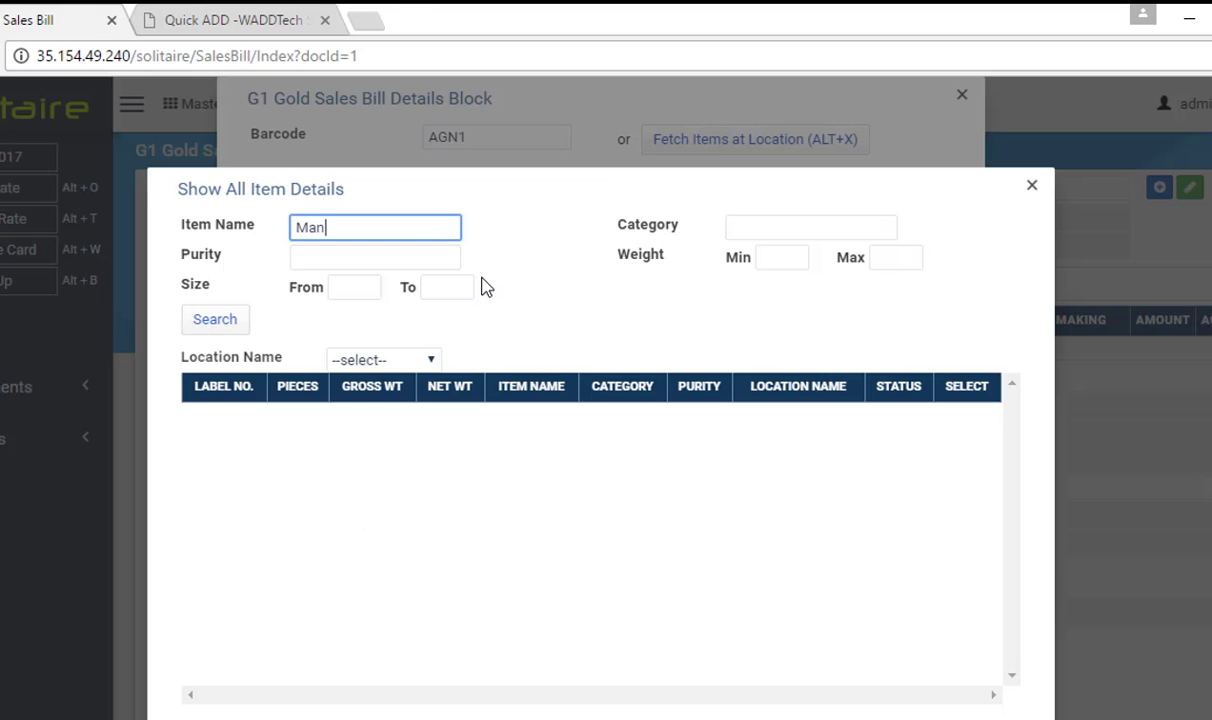
pyautogui.write('i')
pyautogui.click(234, 328)
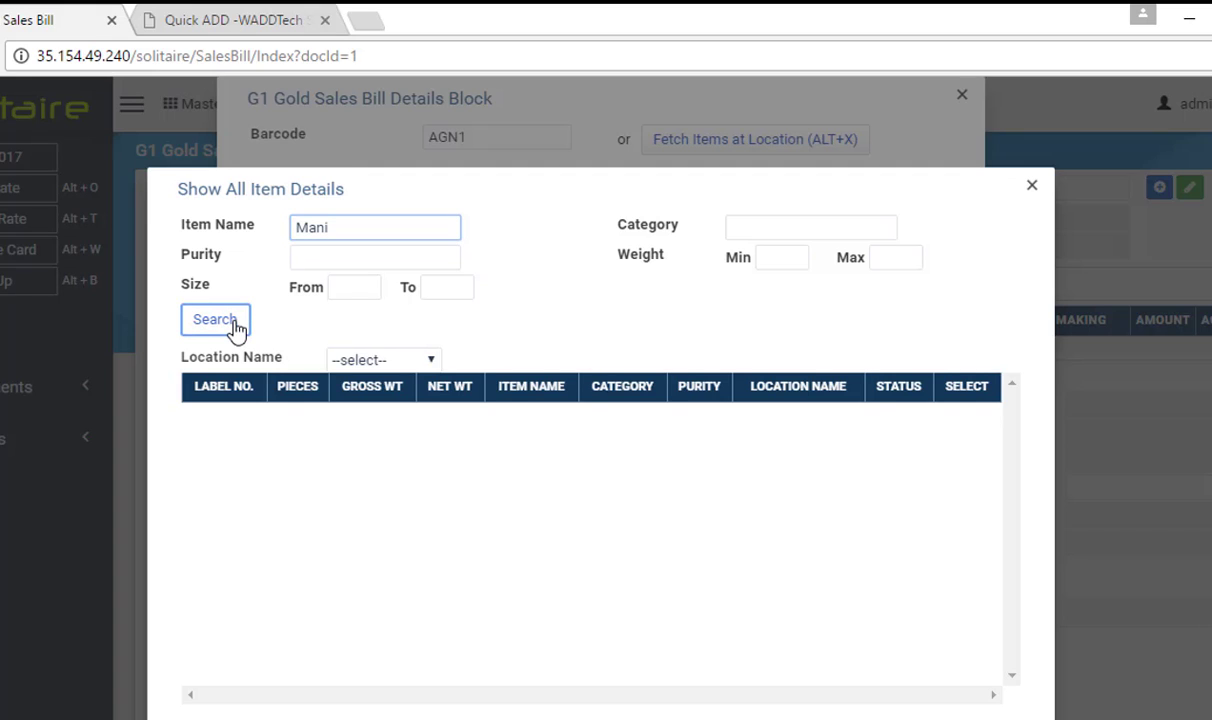
pyautogui.click(970, 412)
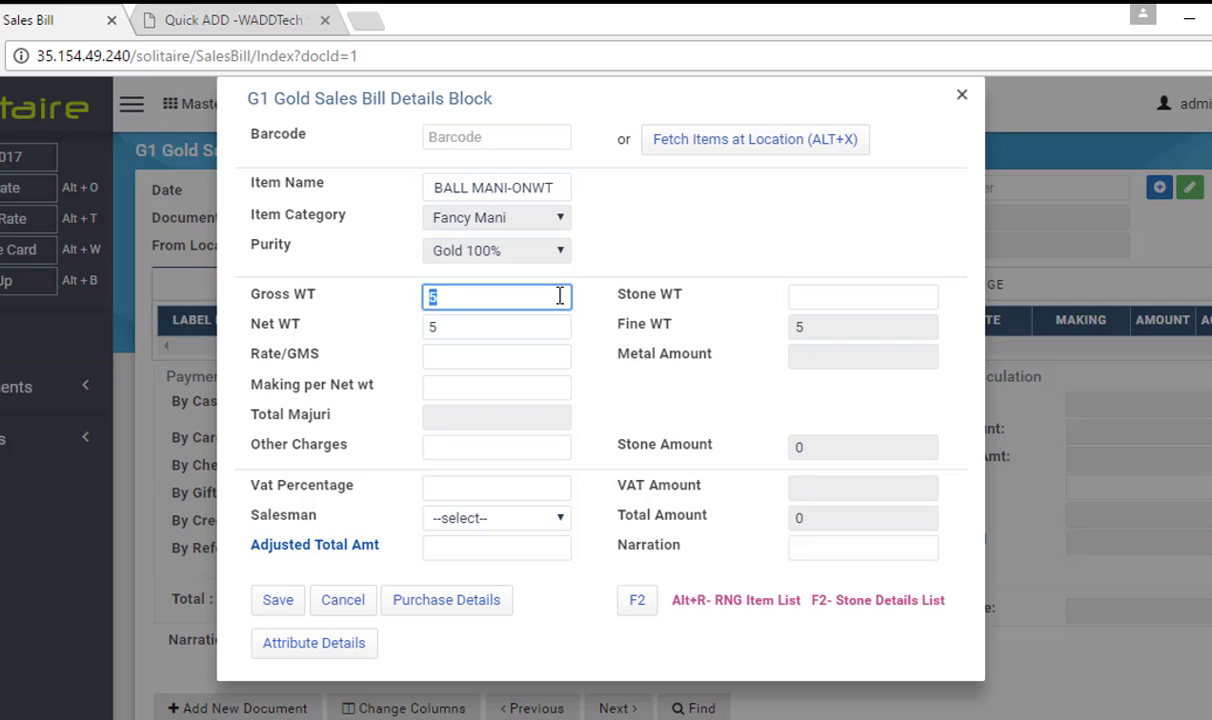
pyautogui.write('0.200')
pyautogui.press('Tab')
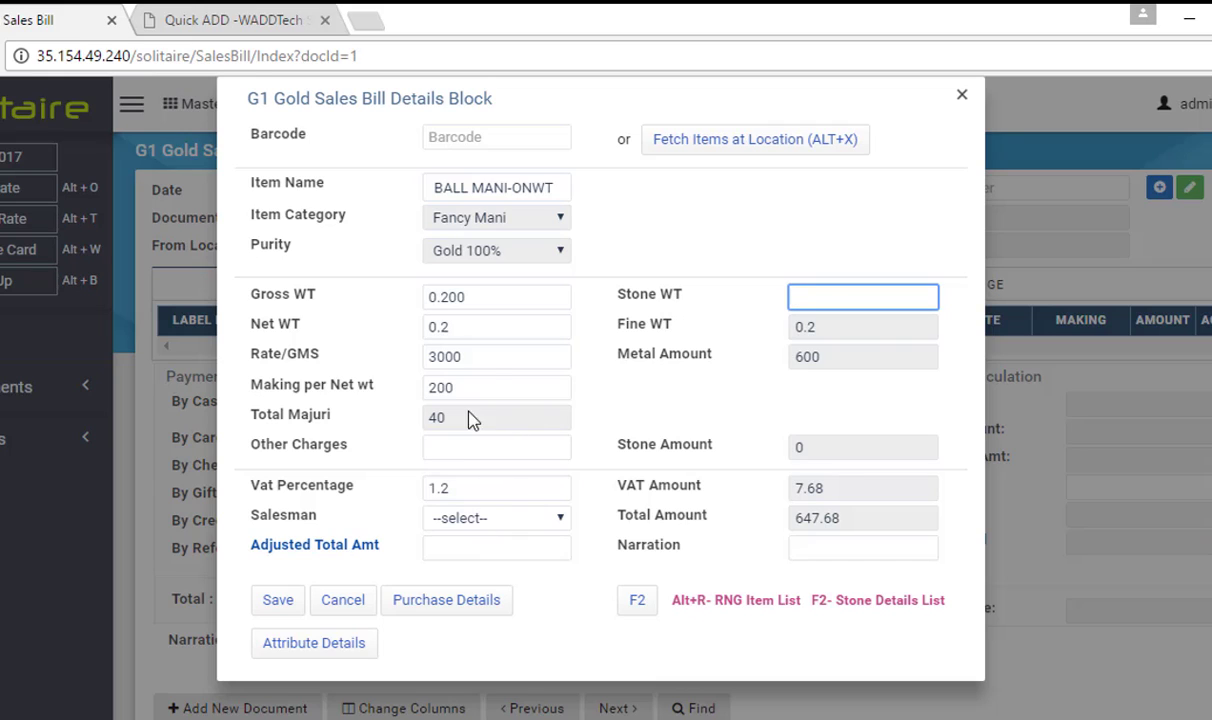
# Review the item's rate 3000, metal amount 600 and making charge 200
pyautogui.moveTo(456, 360); pyautogui.dragTo(468, 361)
pyautogui.click(466, 358)
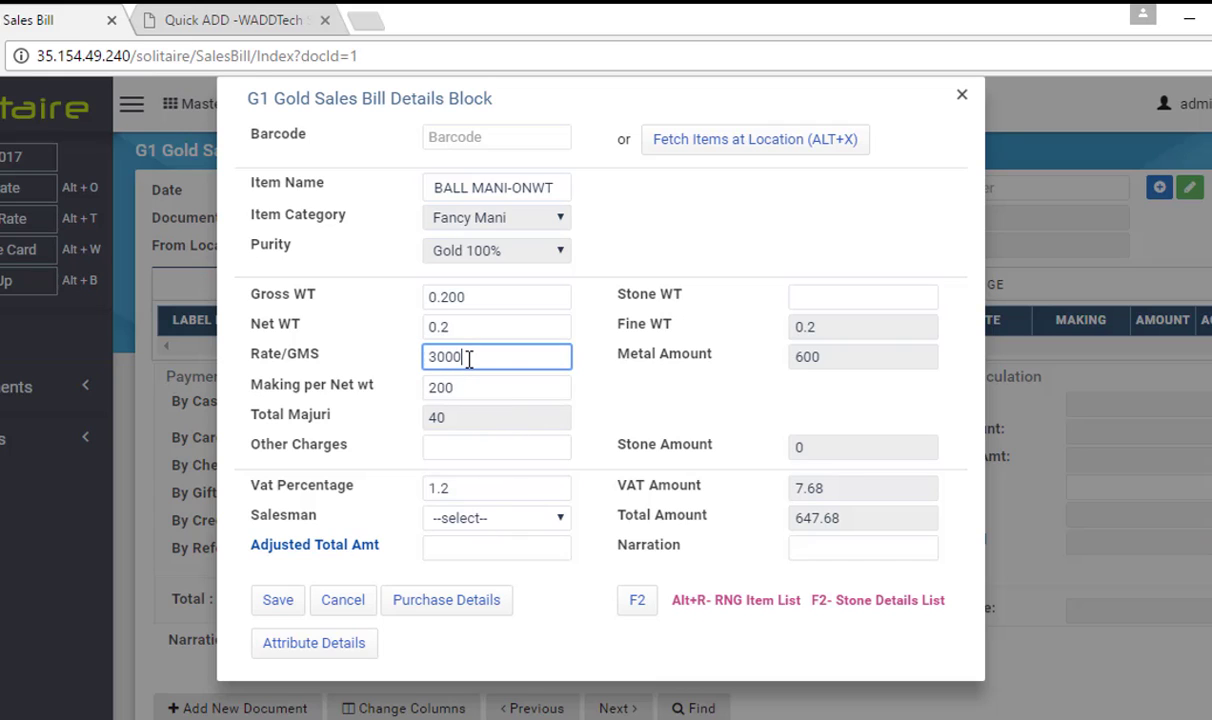
pyautogui.click(820, 366)
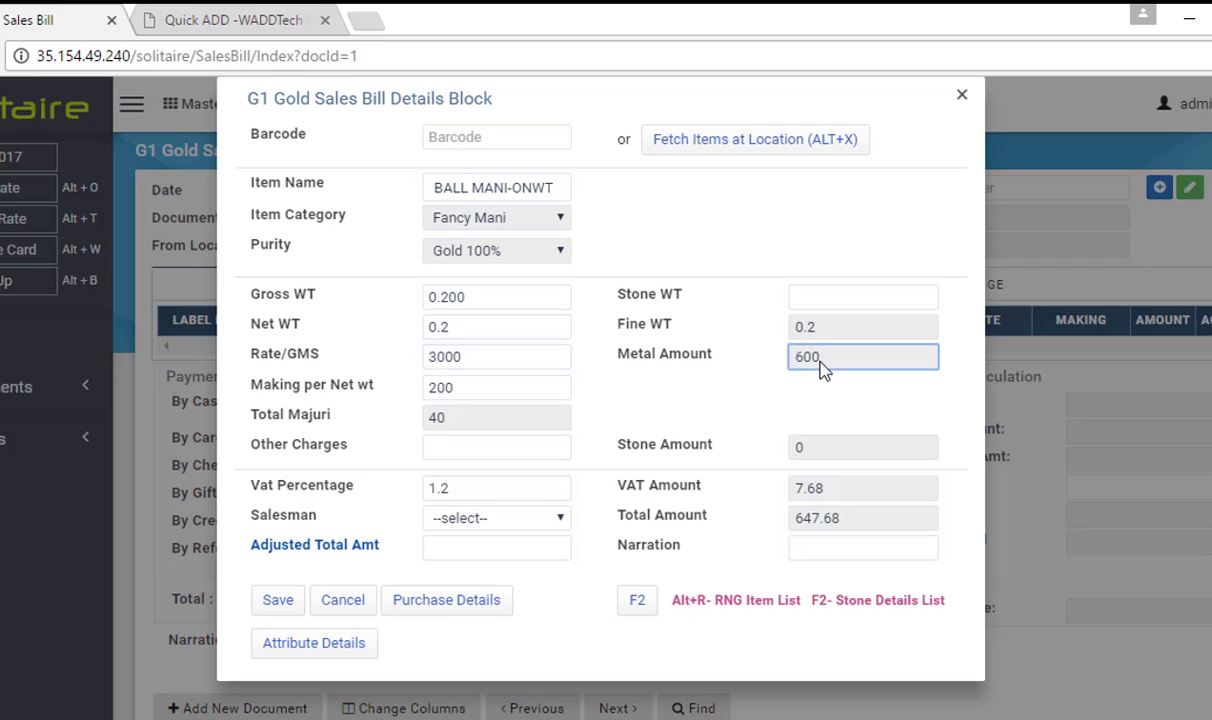
pyautogui.click(475, 389)
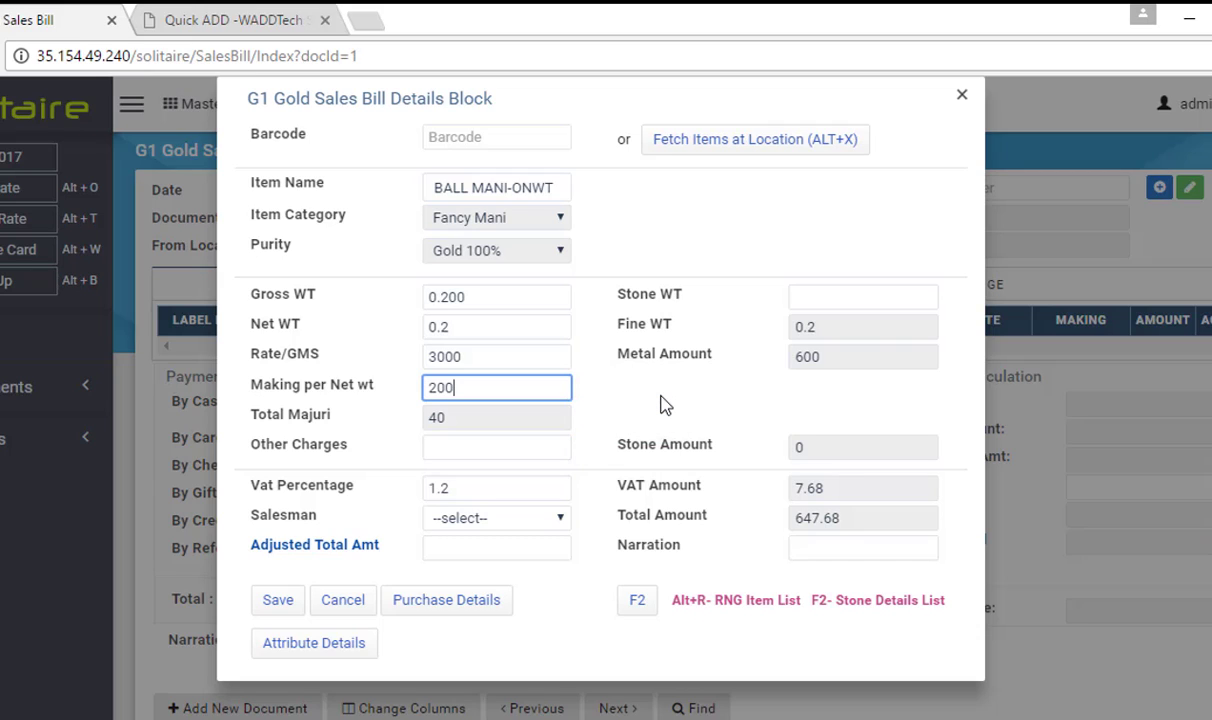
# Assign a salesman to the item and enter an adjusted total amount of 630
pyautogui.click(490, 517)
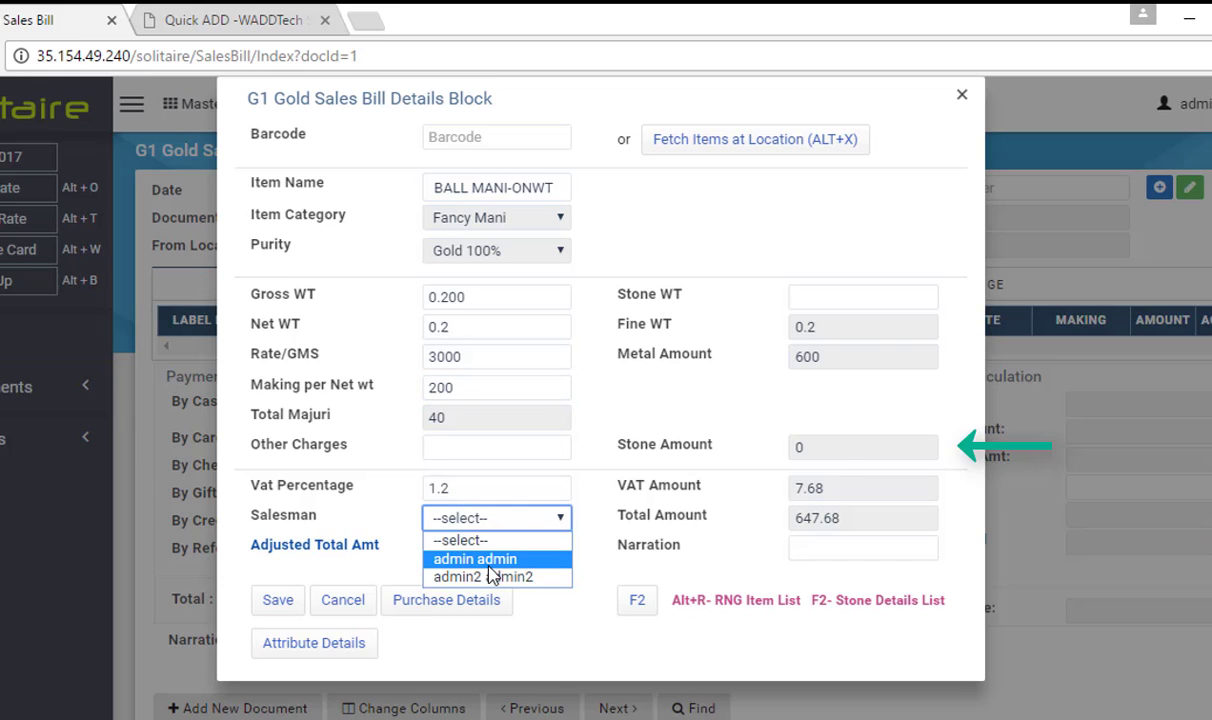
pyautogui.click(490, 559)
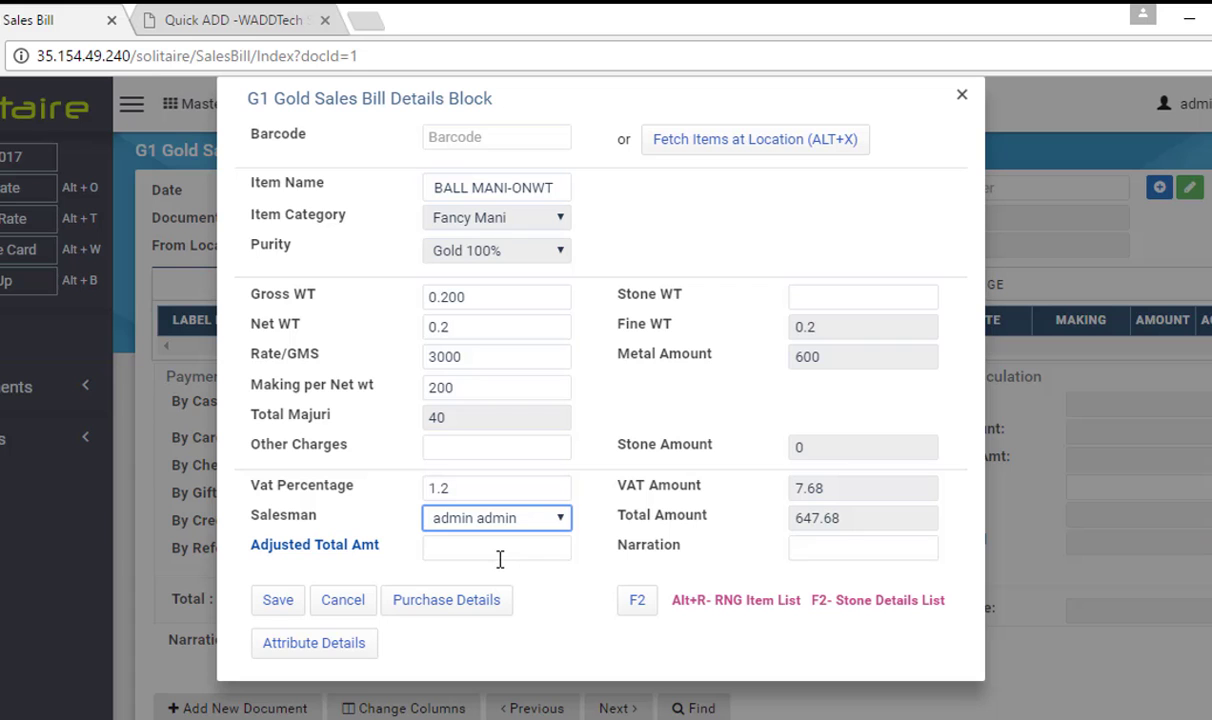
pyautogui.click(499, 556)
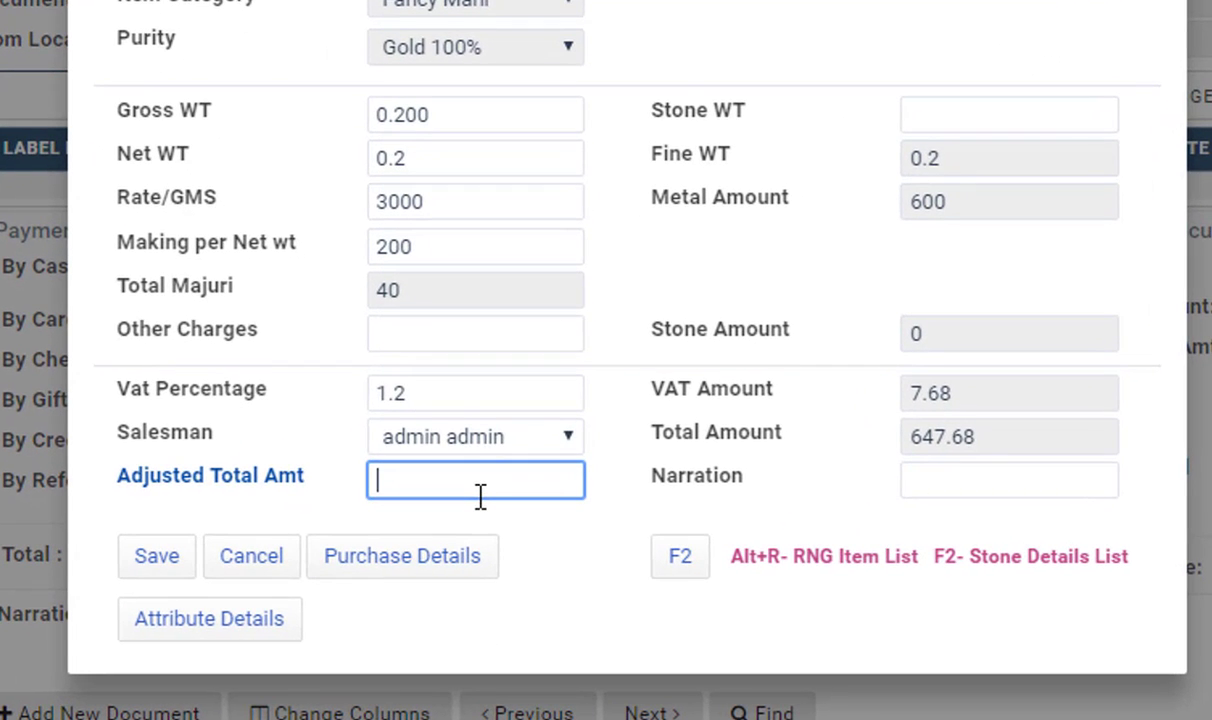
pyautogui.write('630')
# Commit the 630 adjusted total so making becomes 112.65 and total 630.48
pyautogui.press('Tab')
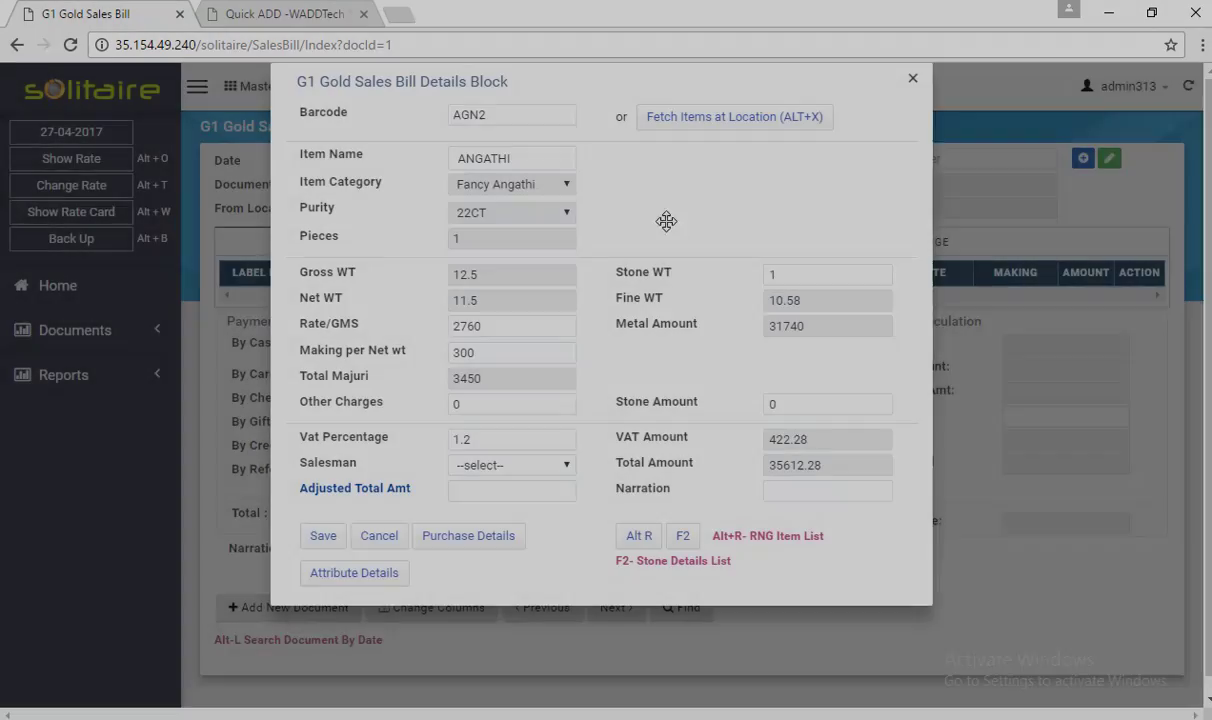
# Check the Angathi item's stone items list (empty) and close it
pyautogui.press('F2')
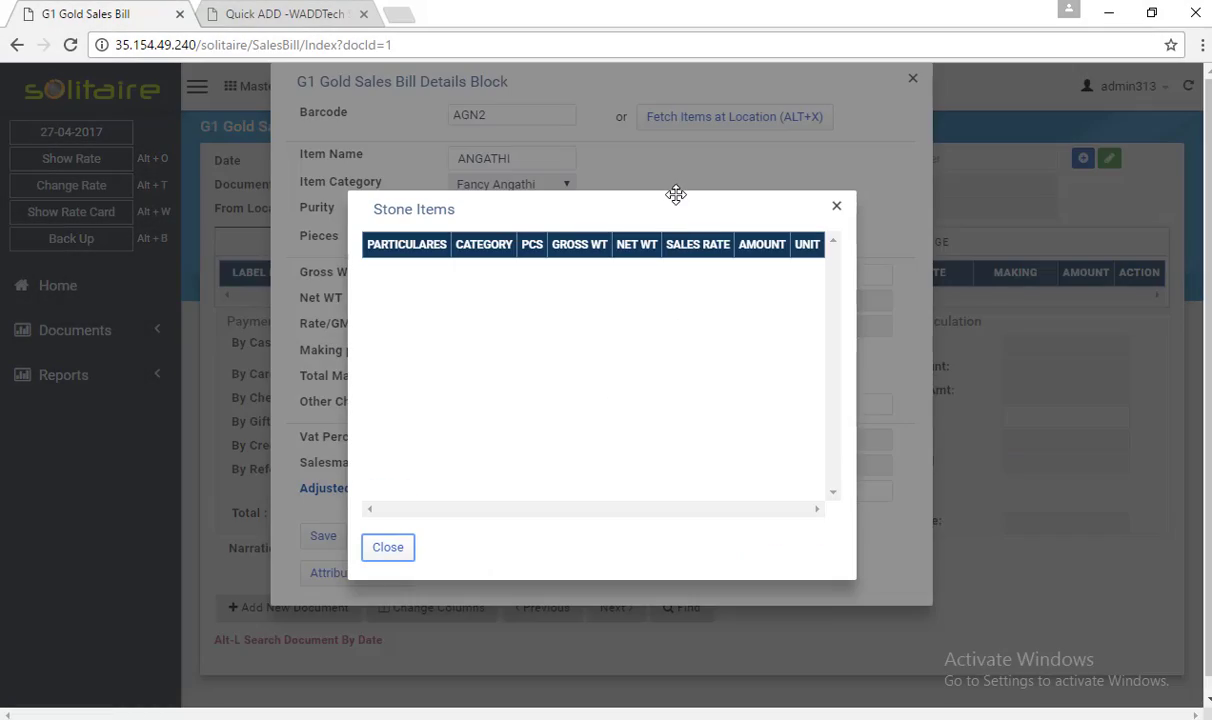
pyautogui.click(837, 206)
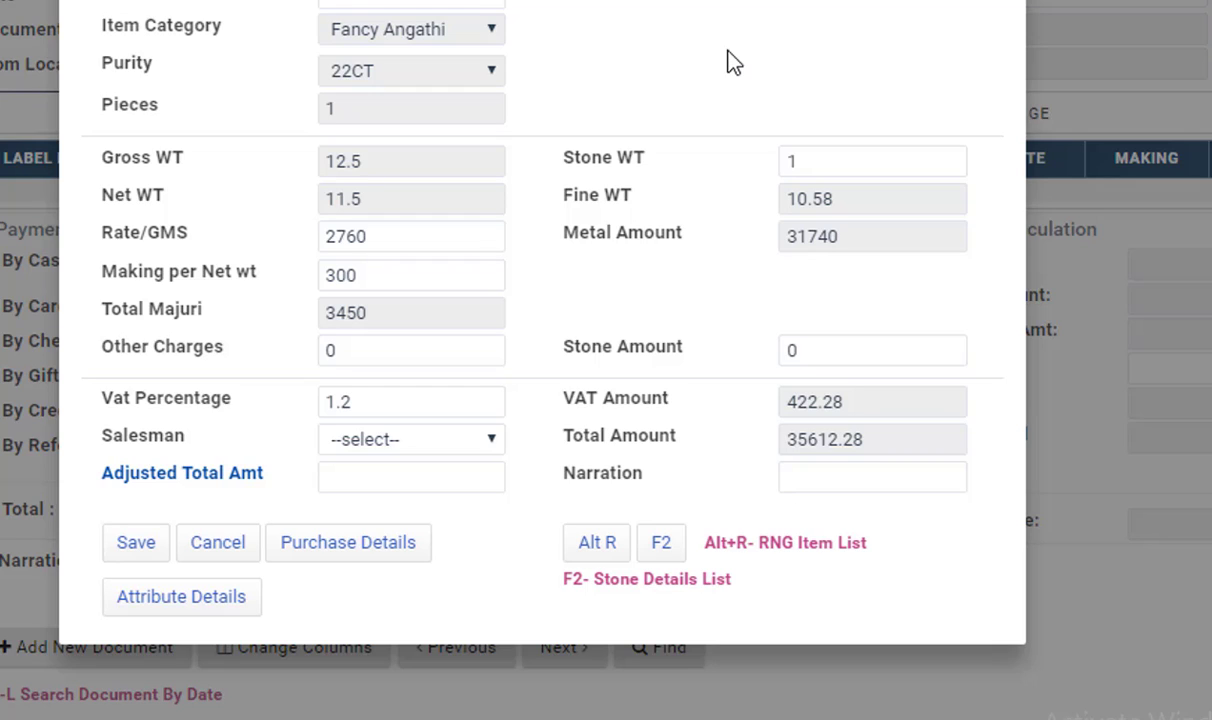
# View the AGN2 item's purchase details, then close them
pyautogui.click(336, 558)
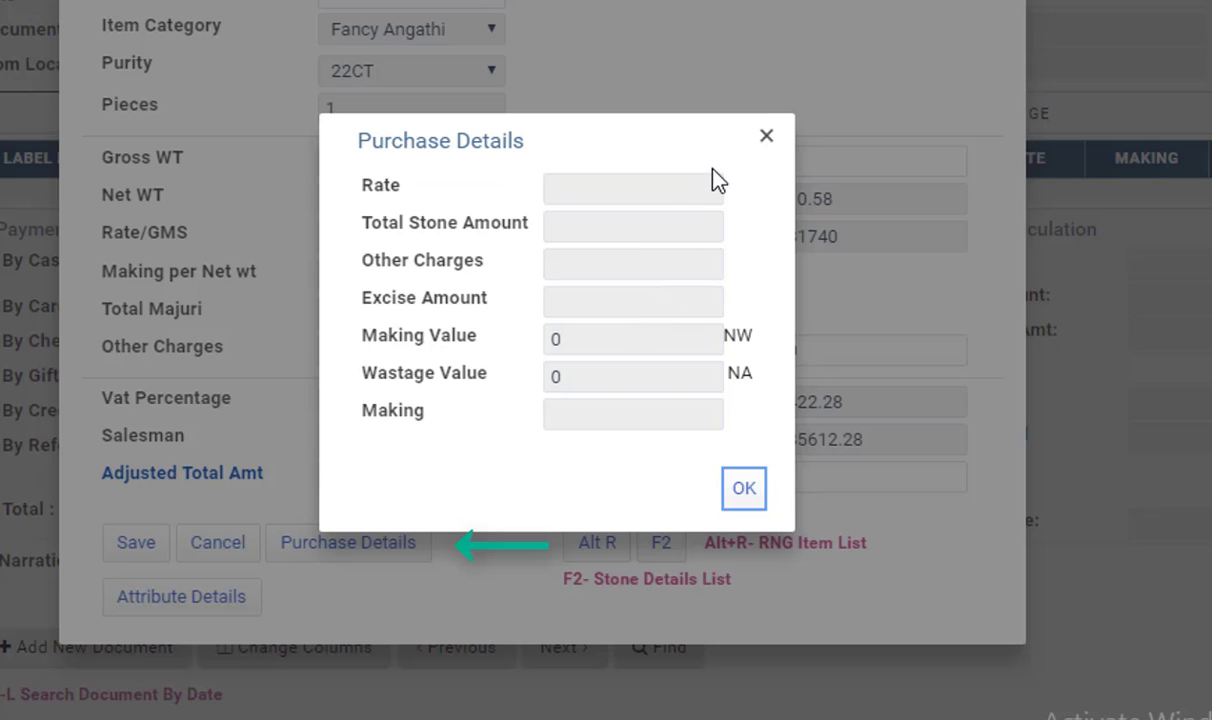
pyautogui.click(766, 138)
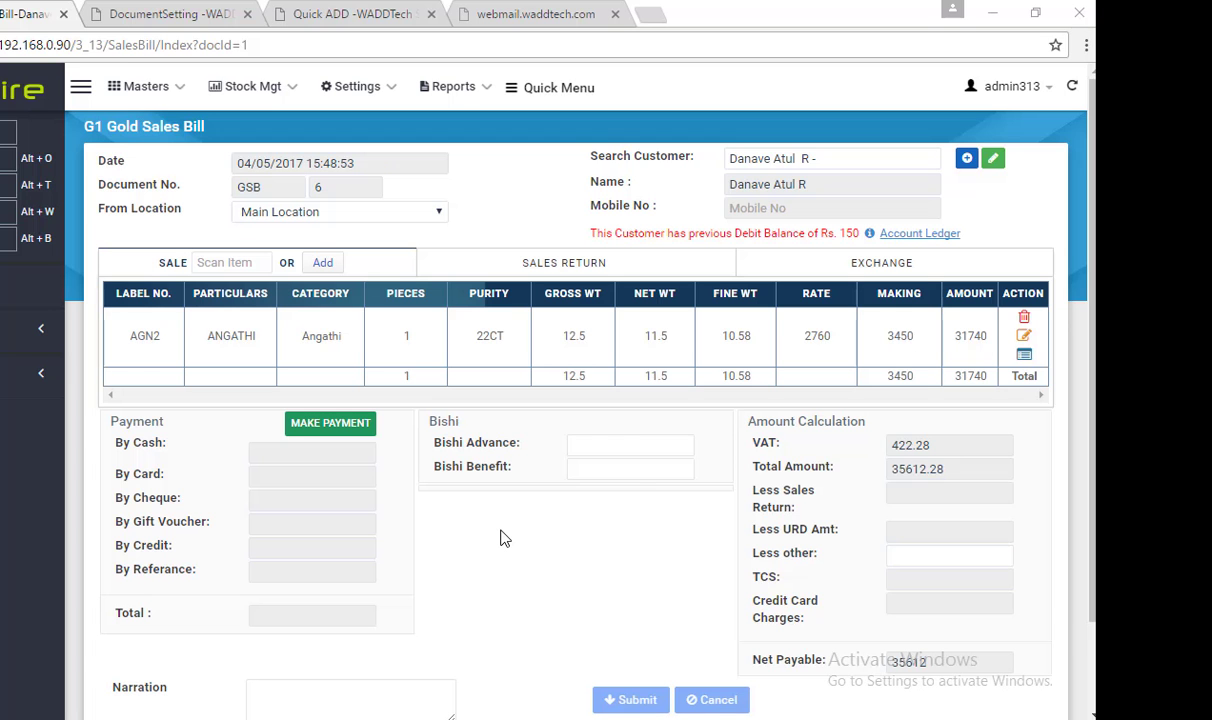
# Scan label Agn3 in the SALE row to load its details block
pyautogui.click(229, 263)
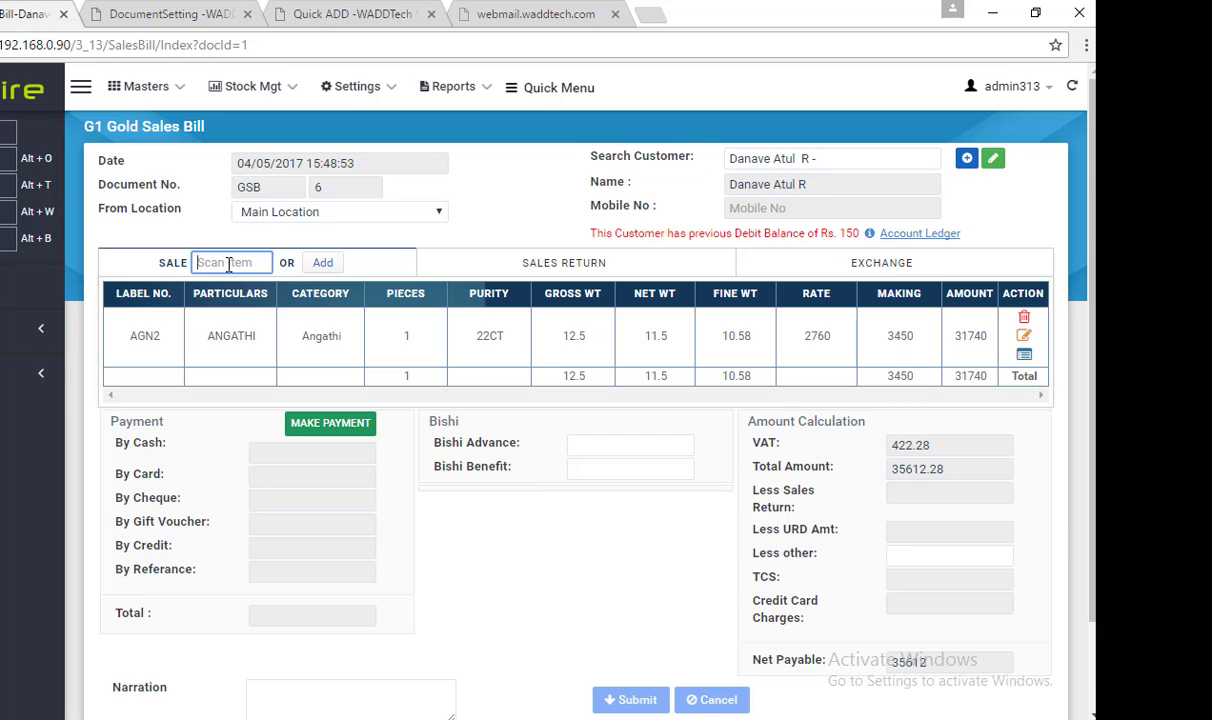
pyautogui.write('Agn3')
pyautogui.press('Return')
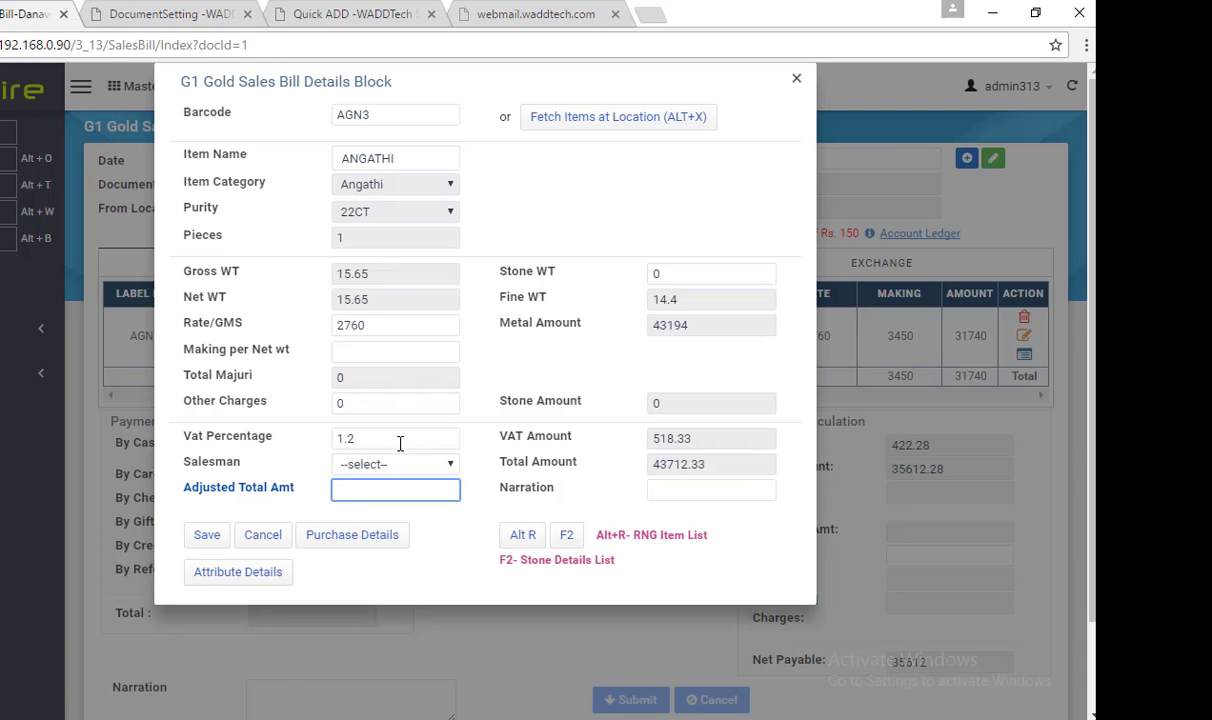
# Set AGN3's making charge to 250 and adjusted total to 47000, then save it to the bill
pyautogui.click(361, 355)
pyautogui.write('250')
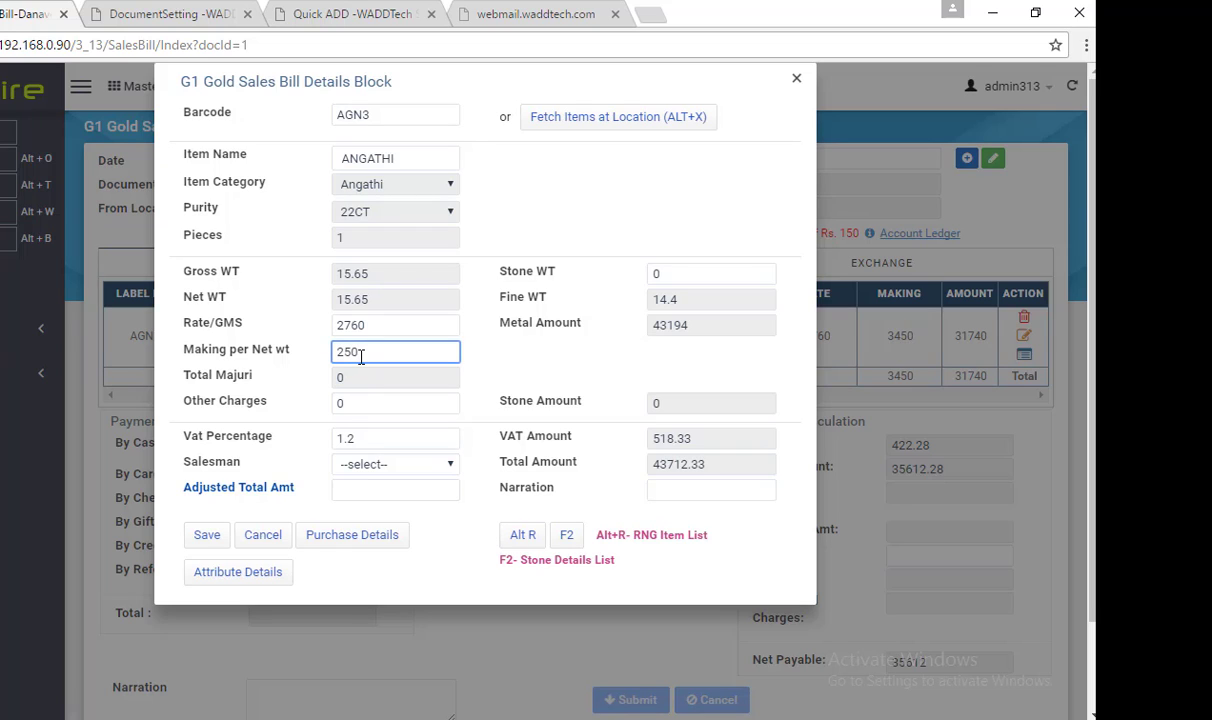
pyautogui.press('Tab')
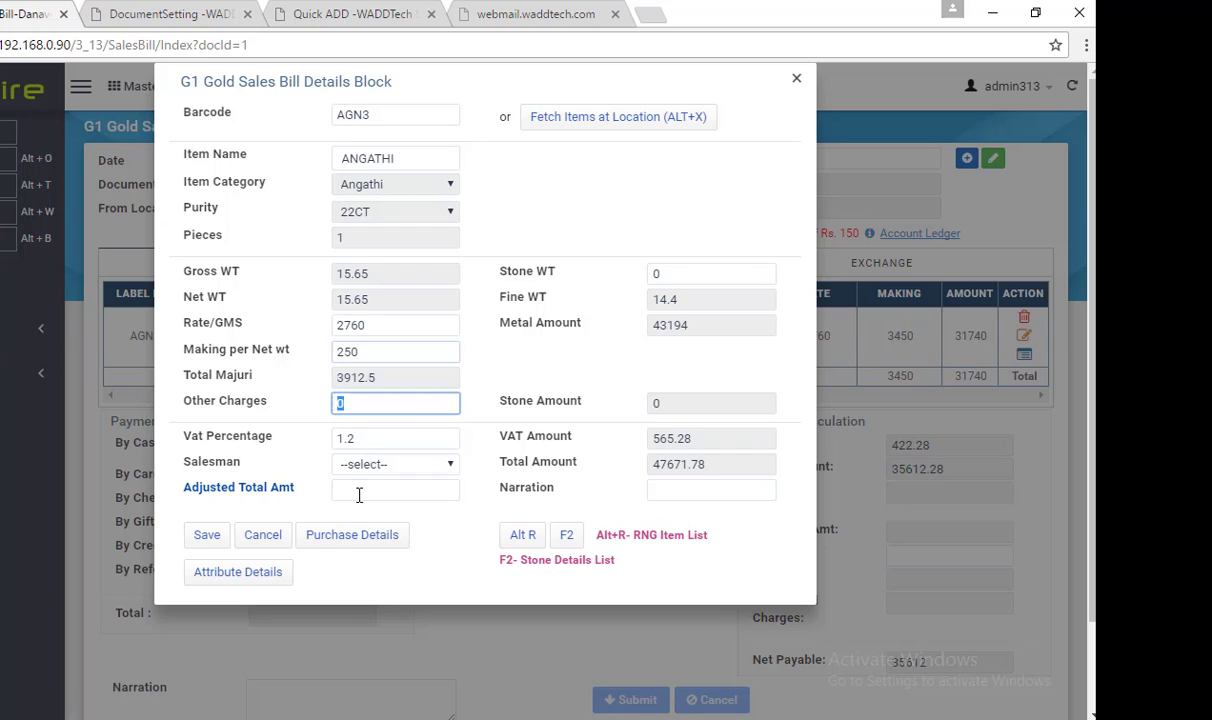
pyautogui.click(363, 489)
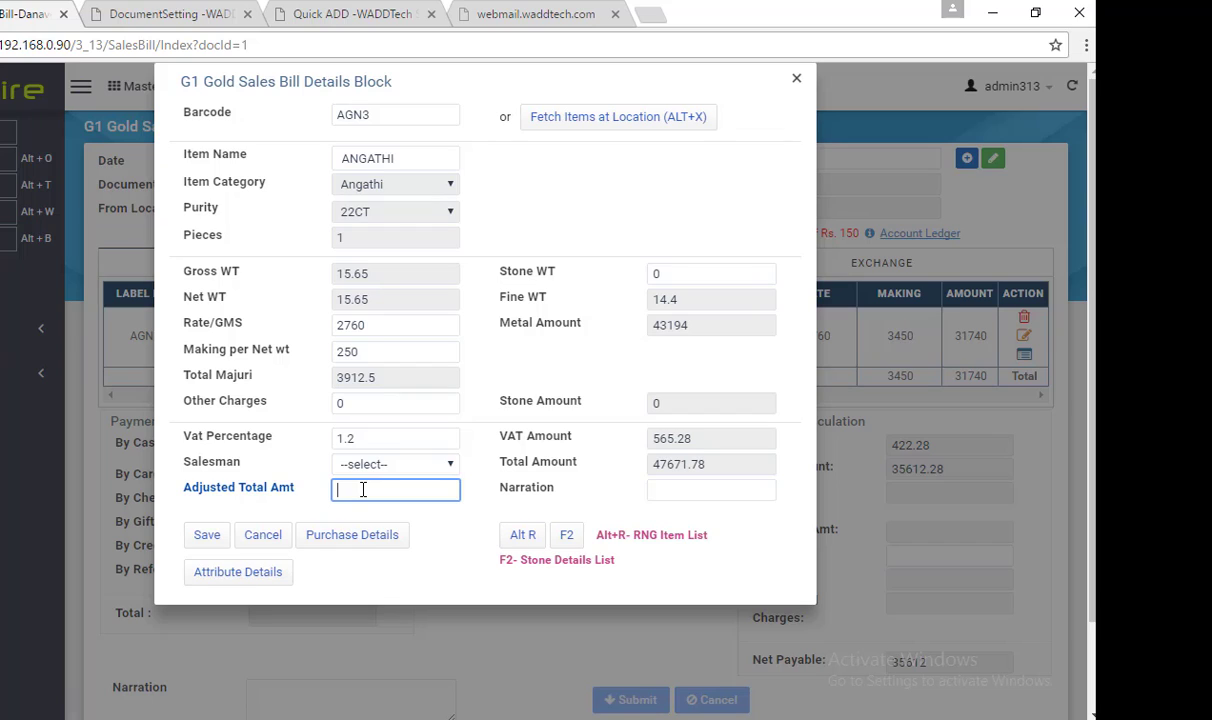
pyautogui.write('47000')
pyautogui.press('Tab')
pyautogui.press('Tab')
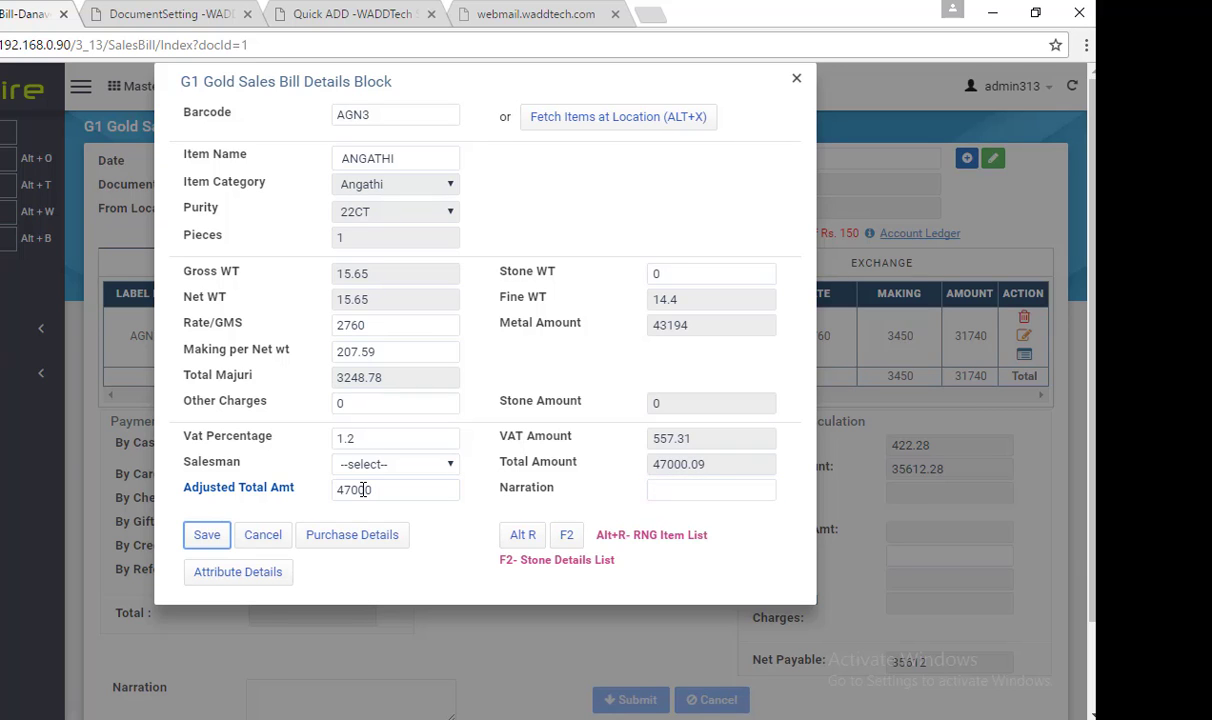
pyautogui.press('Return')
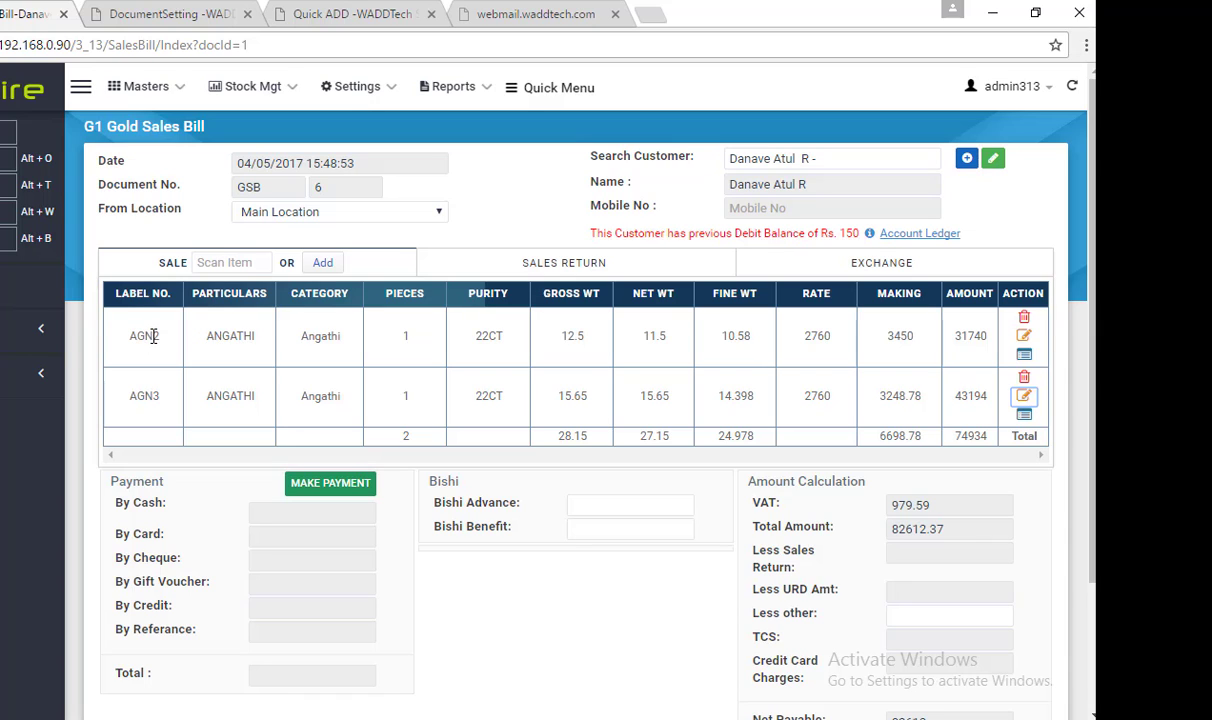
pyautogui.doubleClick(150, 336)
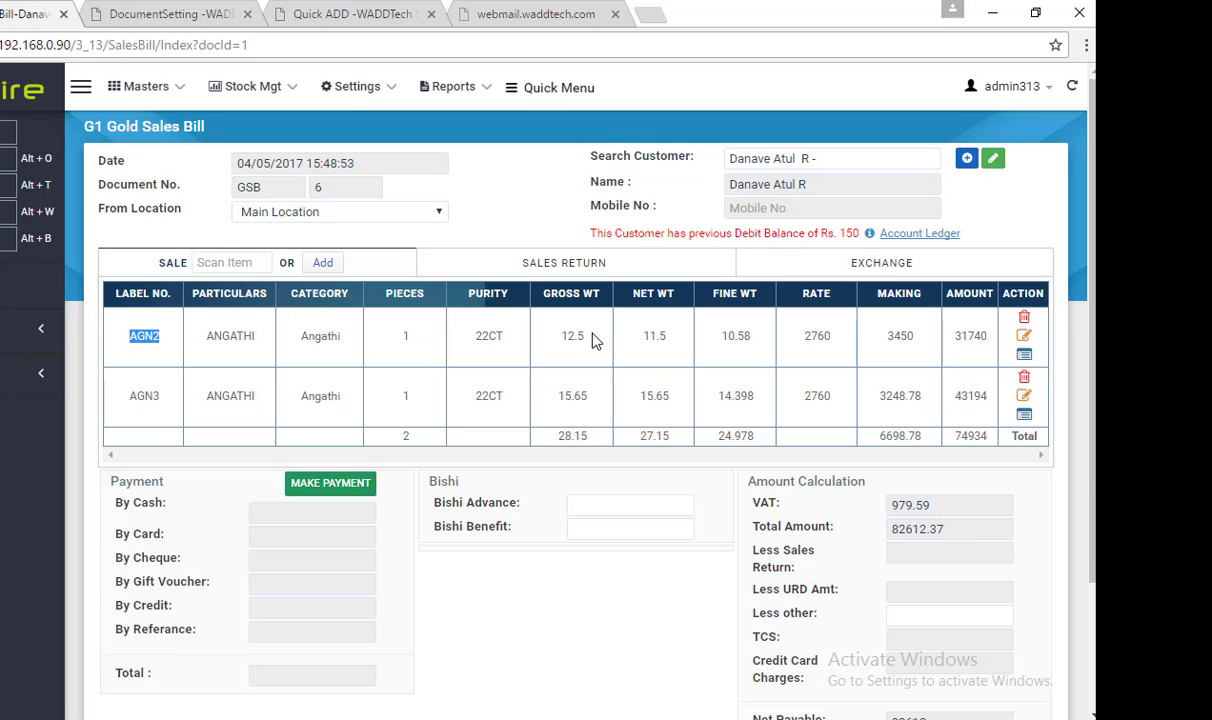
pyautogui.doubleClick(146, 393)
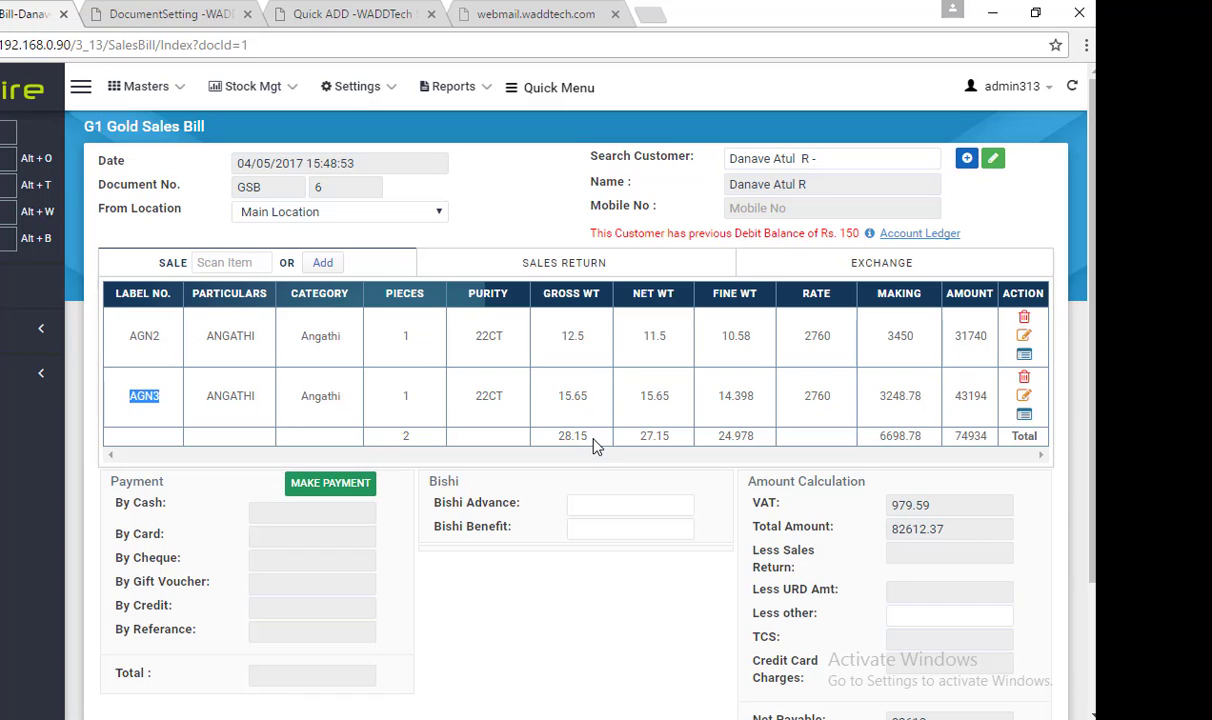
pyautogui.moveTo(592, 440); pyautogui.dragTo(558, 440)
pyautogui.click(594, 443)
pyautogui.doubleClick(404, 437)
pyautogui.click(475, 438)
# Start a new exchange entry with OLD ORNAMENTS GOLD as the item
pyautogui.click(855, 266)
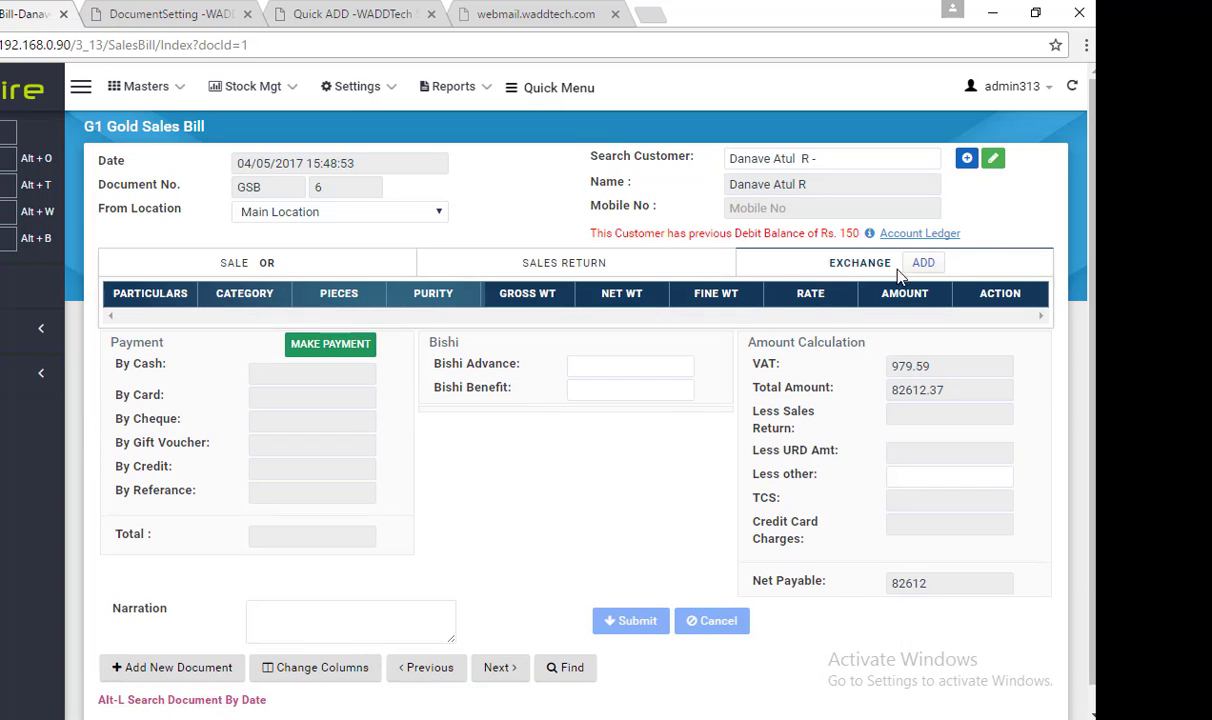
pyautogui.click(923, 264)
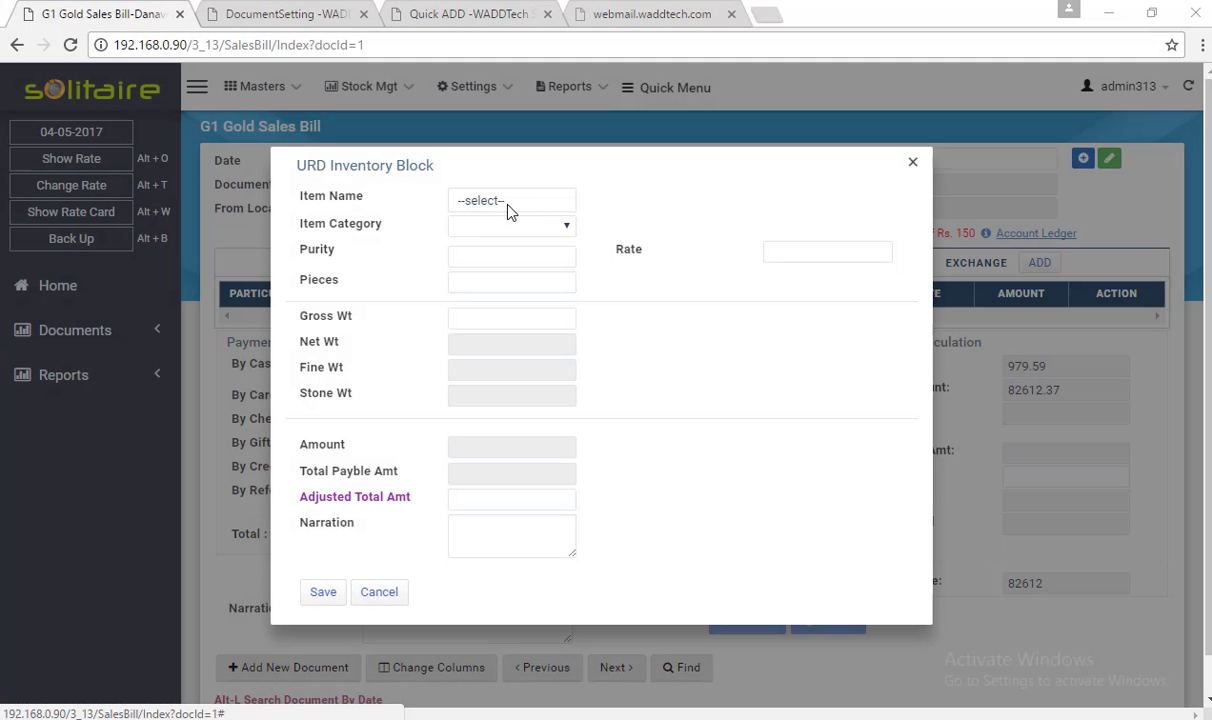
pyautogui.click(508, 203)
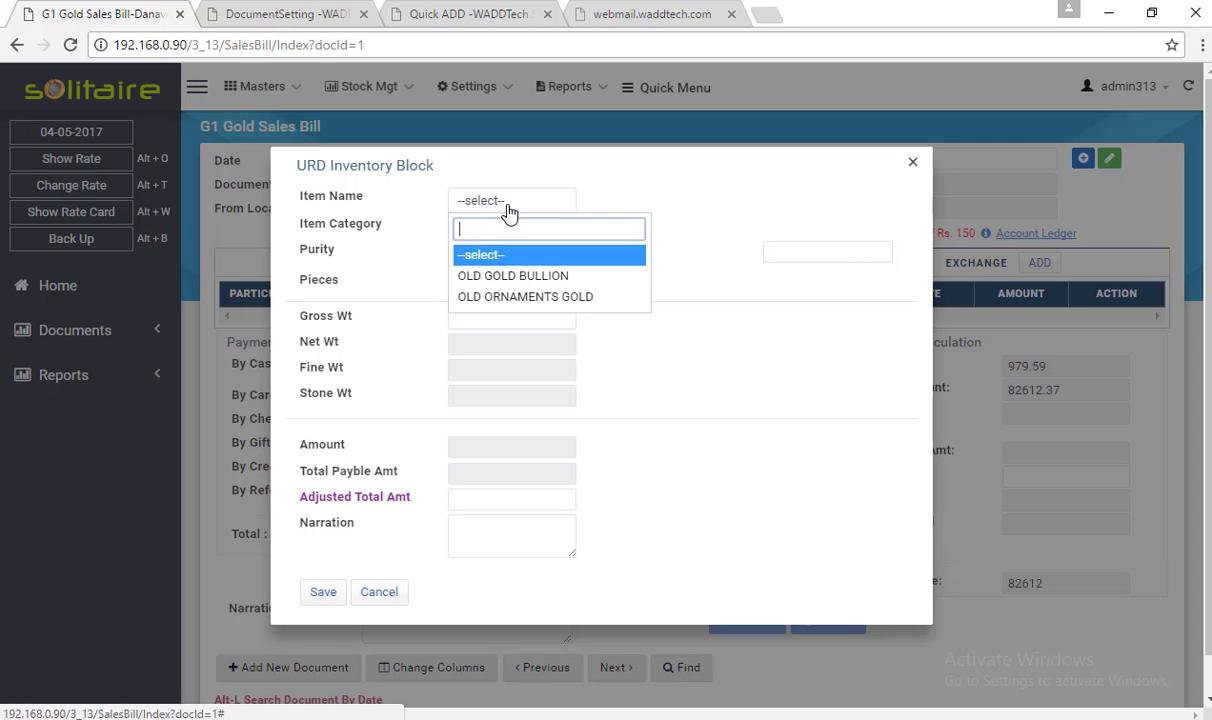
pyautogui.press('Down')
pyautogui.press('Down')
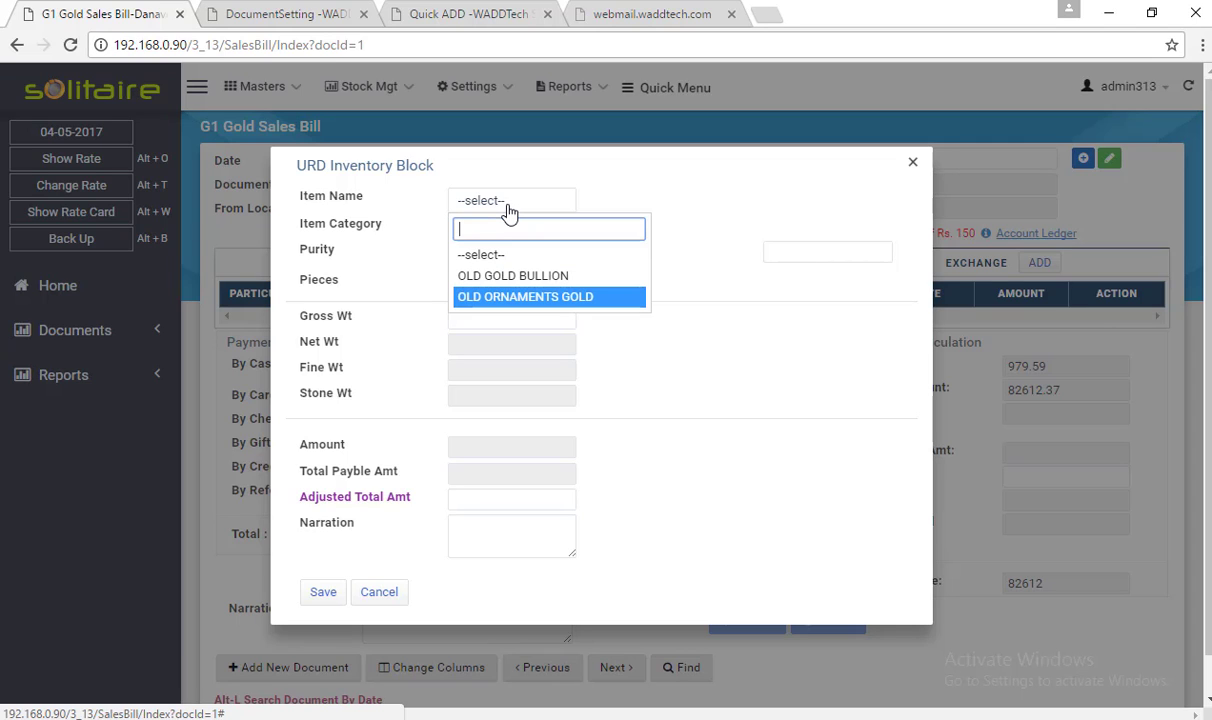
pyautogui.press('Return')
pyautogui.press('Tab')
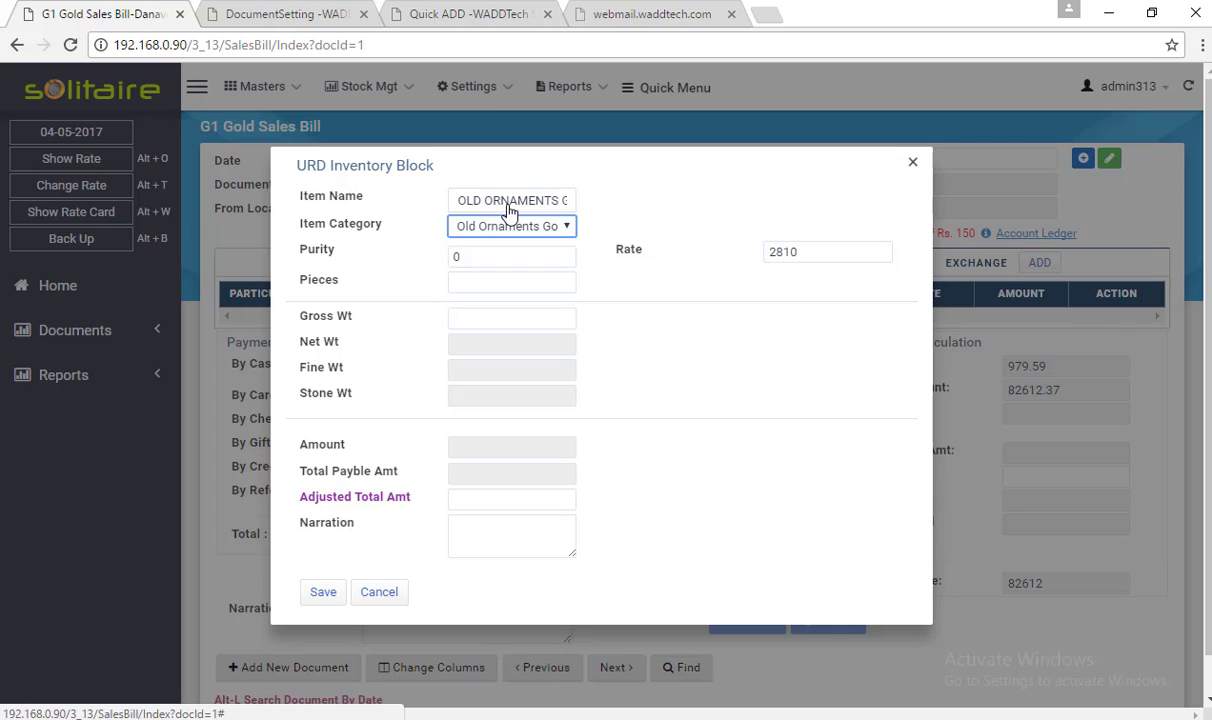
pyautogui.press('Tab')
# Enter purity 85 and gross weight 5 for the old ornaments
pyautogui.write('85')
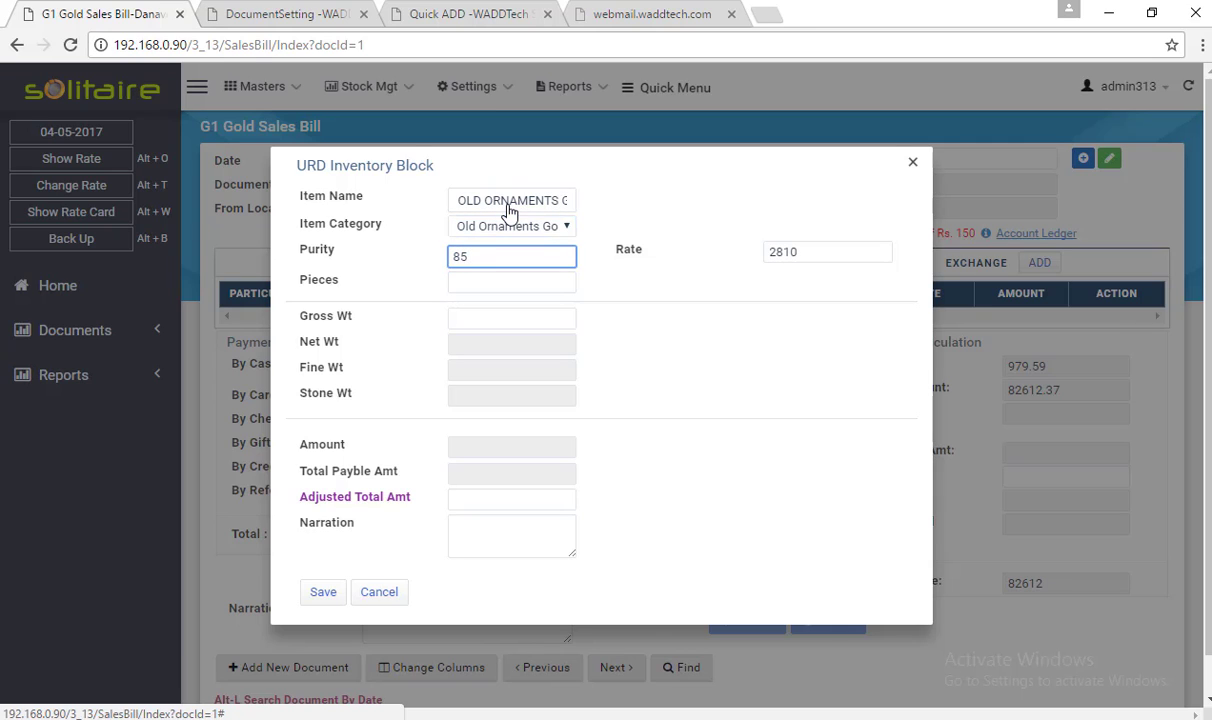
pyautogui.press('Tab')
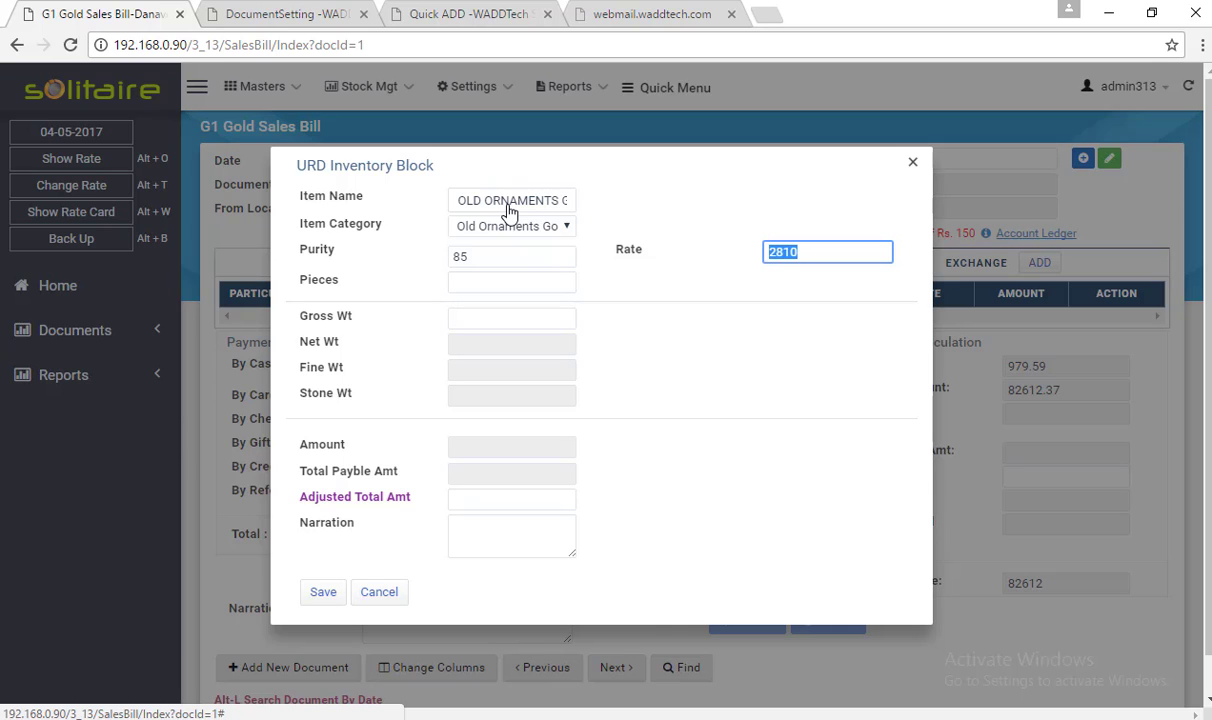
pyautogui.press('Tab')
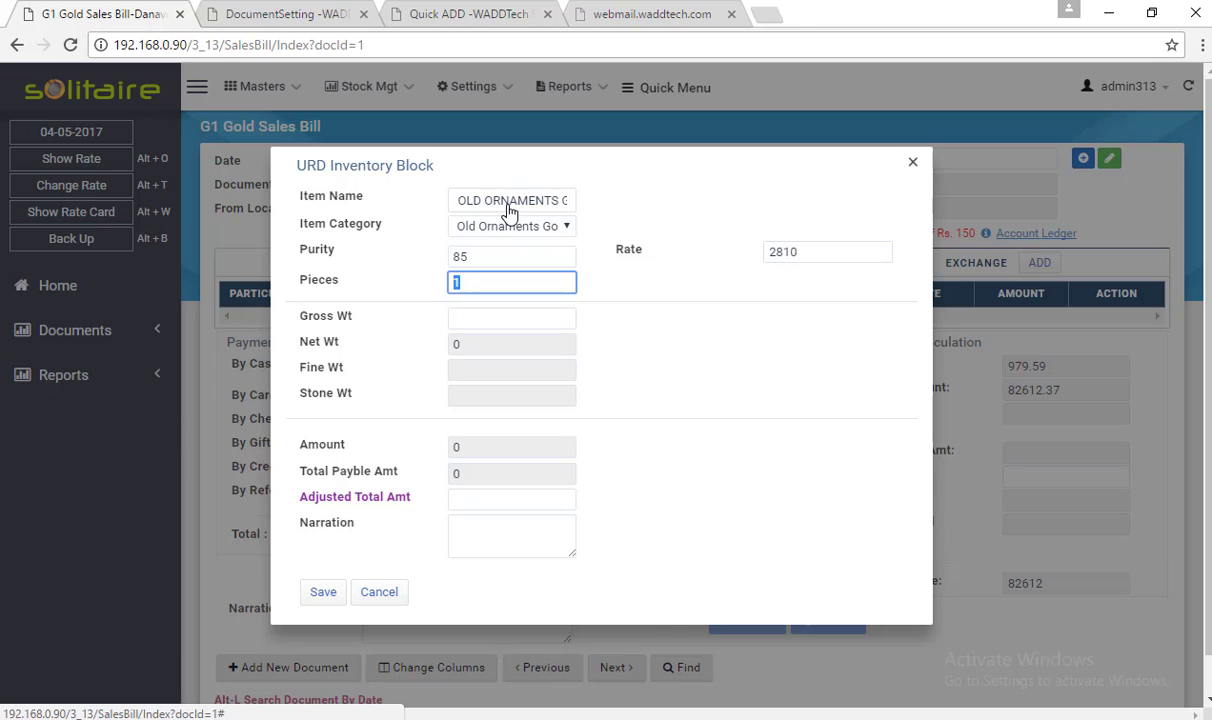
pyautogui.press('BackSpace')
pyautogui.hotkey('shift', 'Tab')
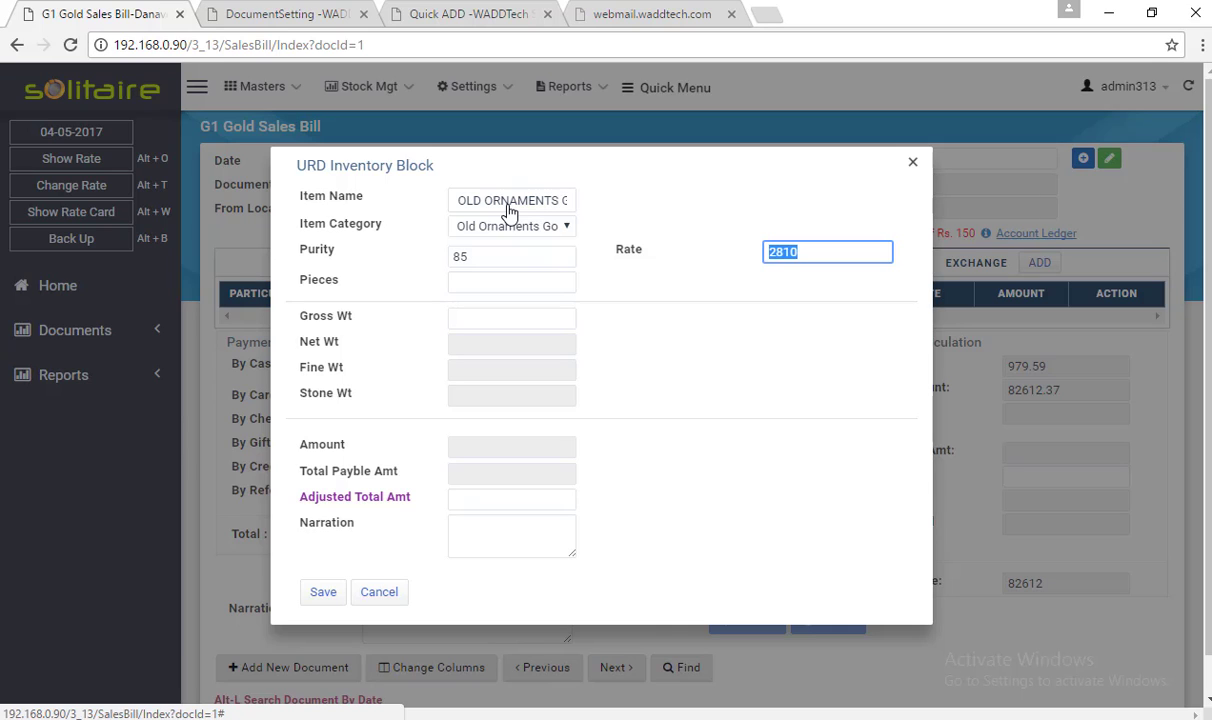
pyautogui.press('Tab')
pyautogui.press('BackSpace')
pyautogui.hotkey('shift', 'Tab')
pyautogui.press('Tab')
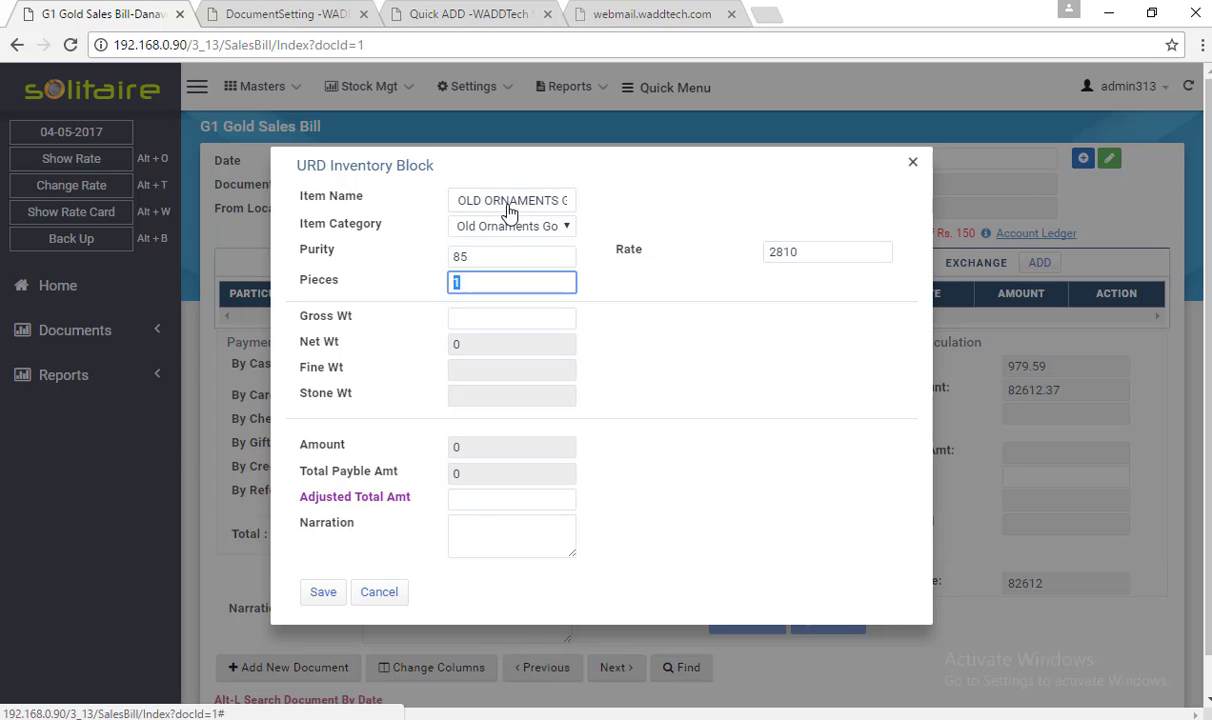
pyautogui.press('BackSpace')
pyautogui.hotkey('shift', 'Tab')
pyautogui.press('Tab')
pyautogui.press('Tab')
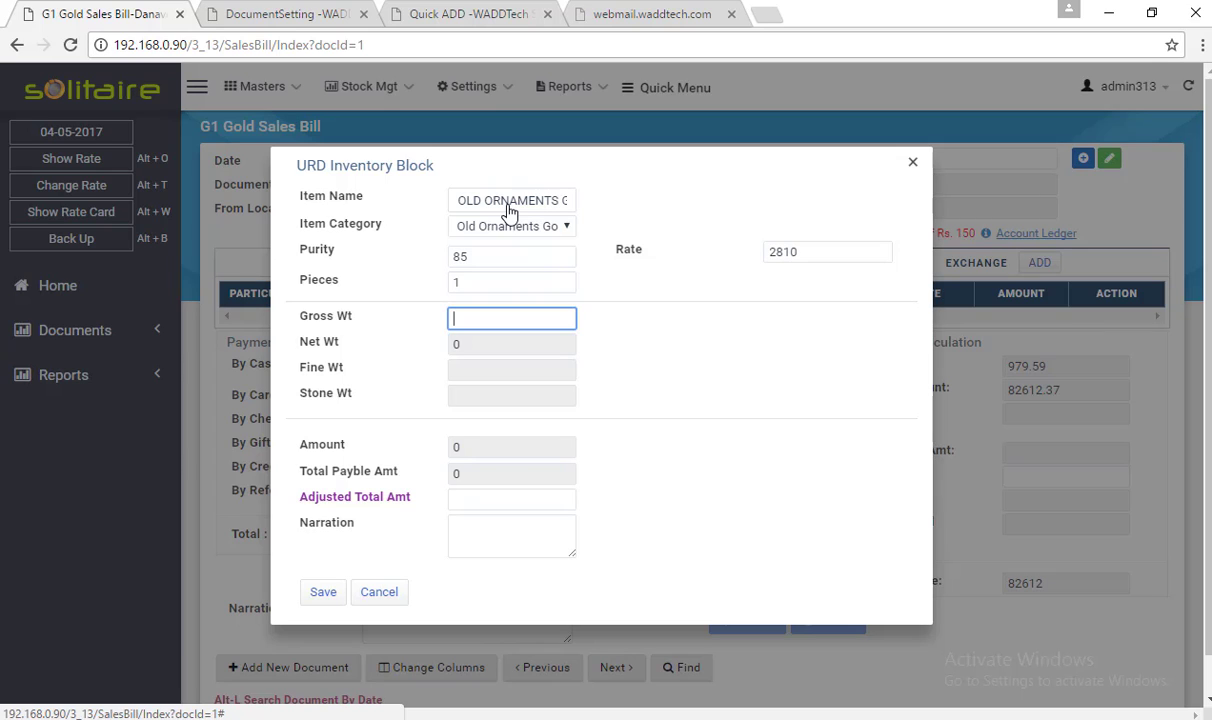
pyautogui.write('5')
pyautogui.press('Tab')
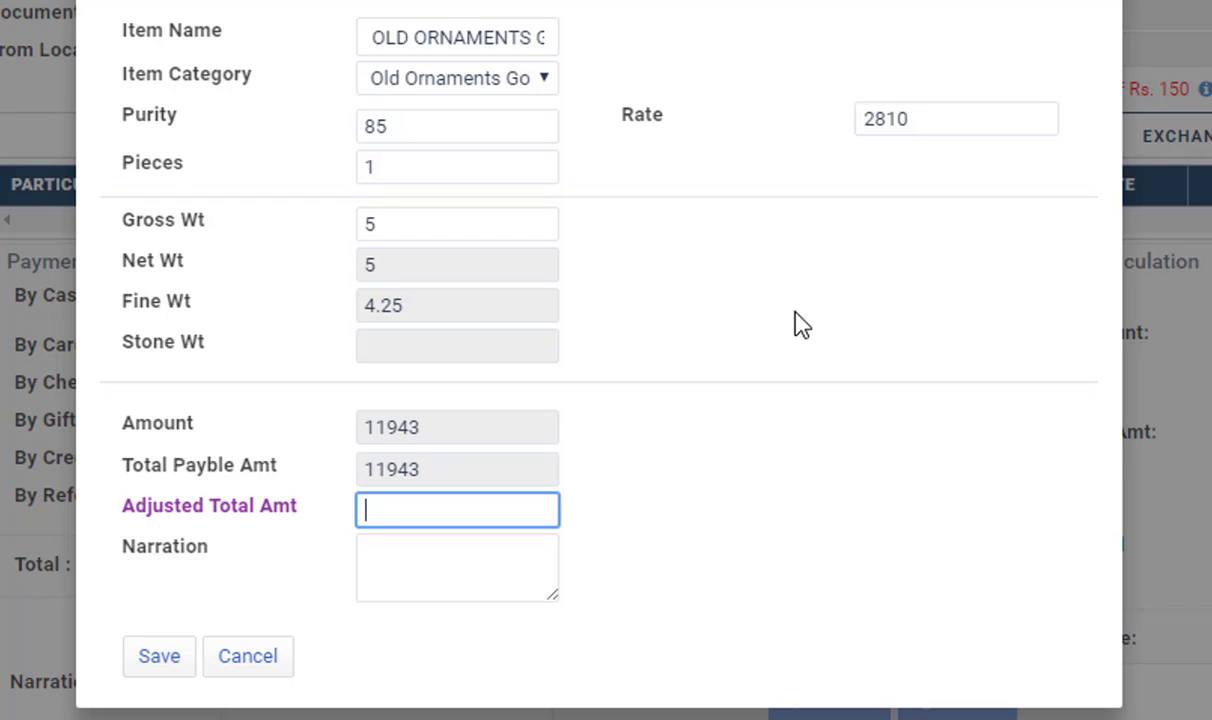
# Set the adjusted total to 11500 and save the exchange line
pyautogui.write('11500')
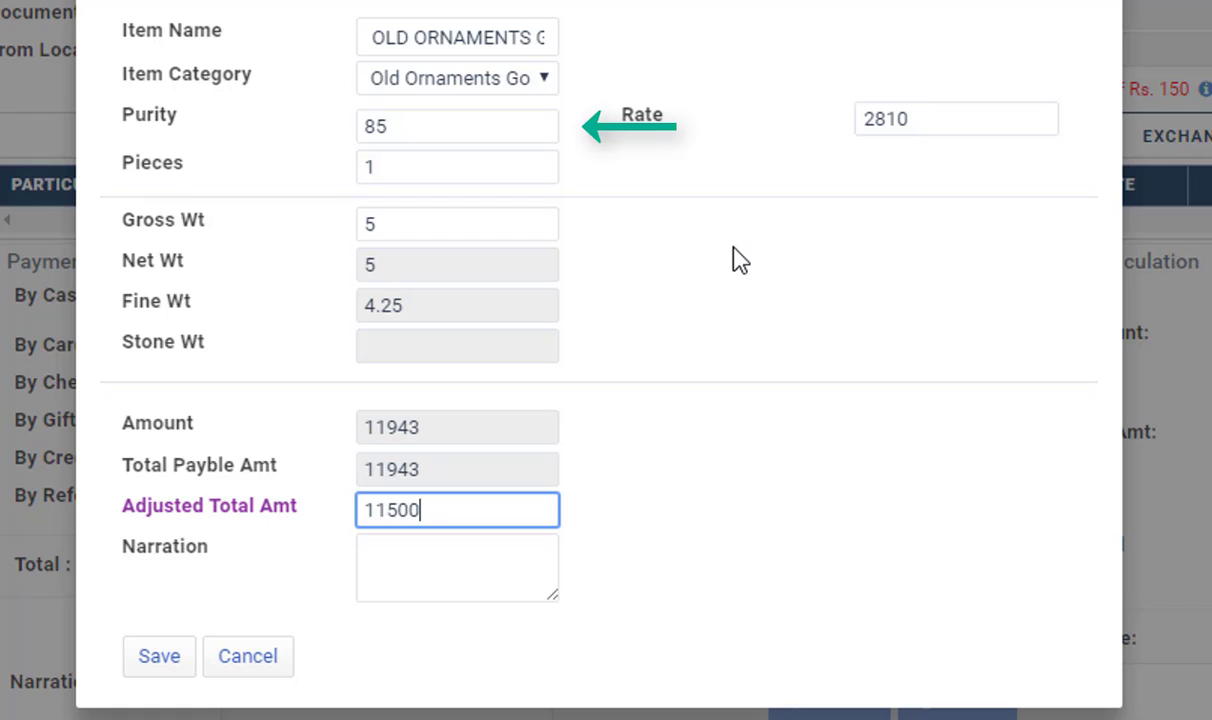
pyautogui.press('Tab')
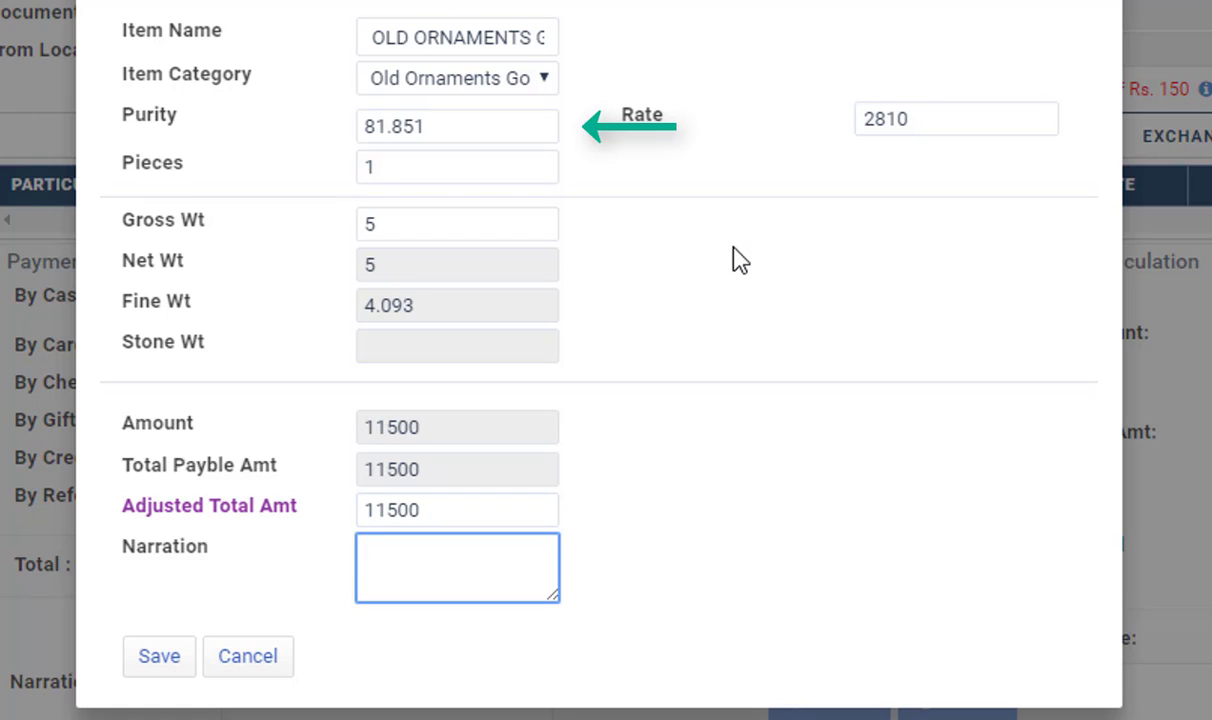
pyautogui.press('Tab')
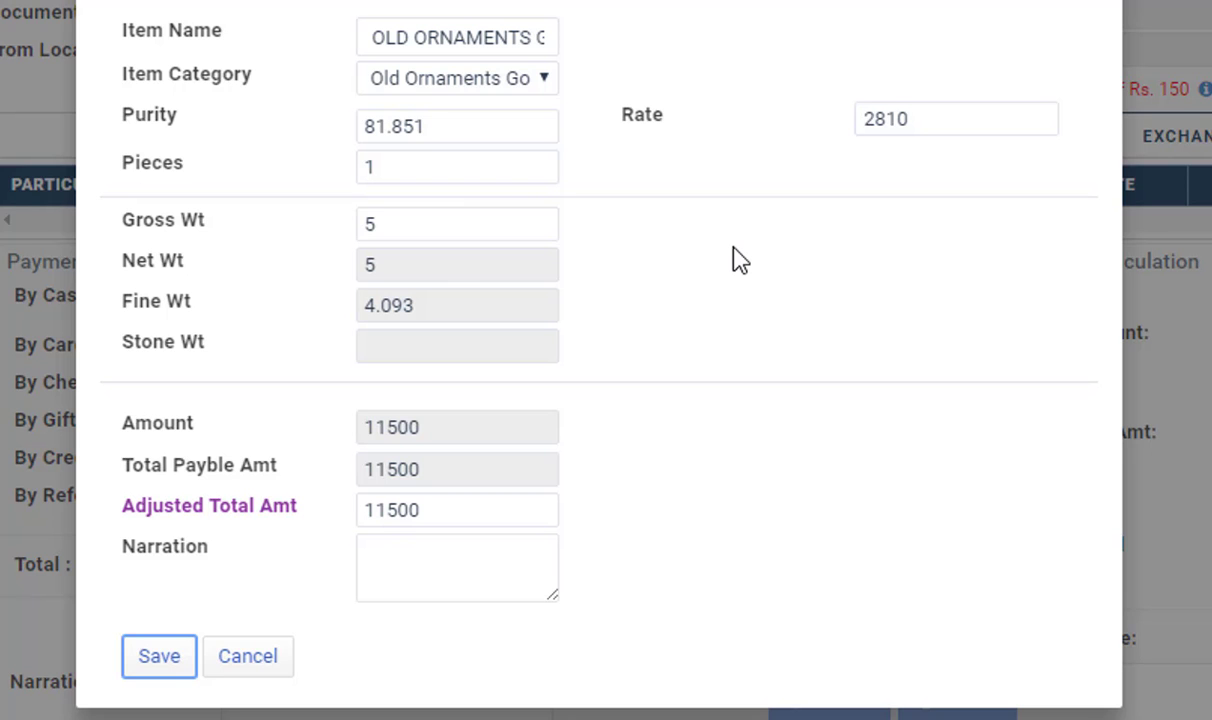
pyautogui.press('Return')
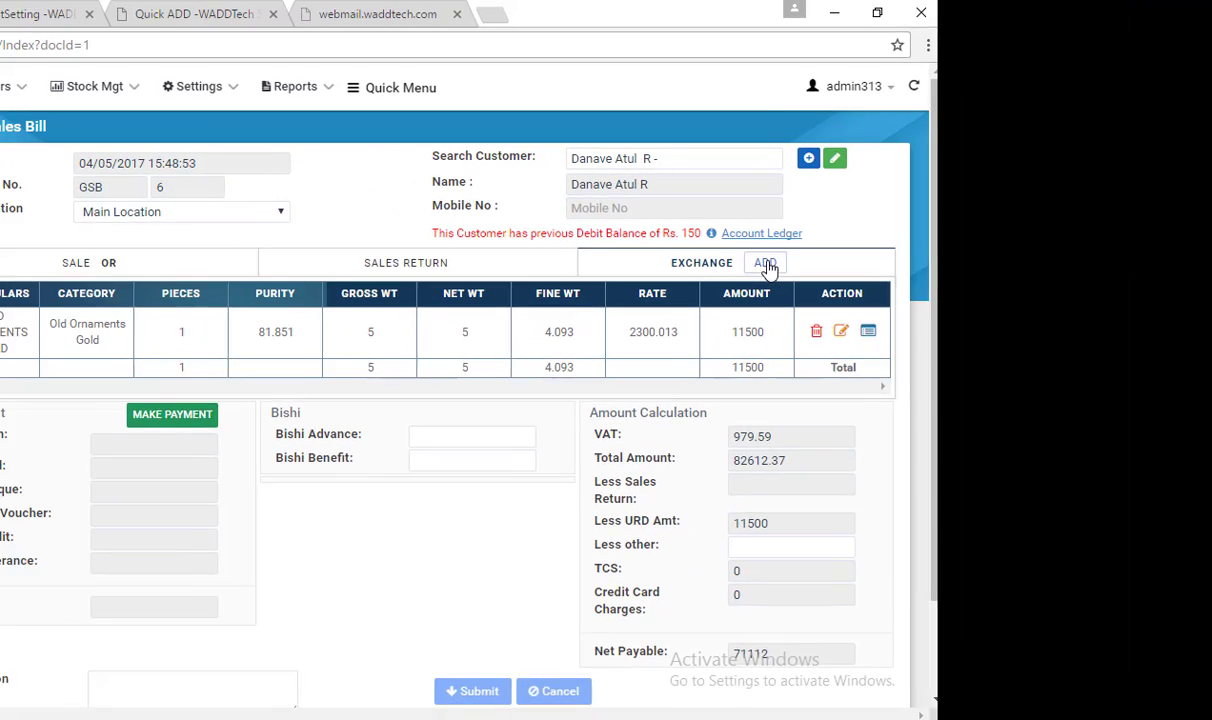
# Add an OLD GOLD BULLION exchange line with purity 99.5 and gross weight 2
pyautogui.click(970, 220)
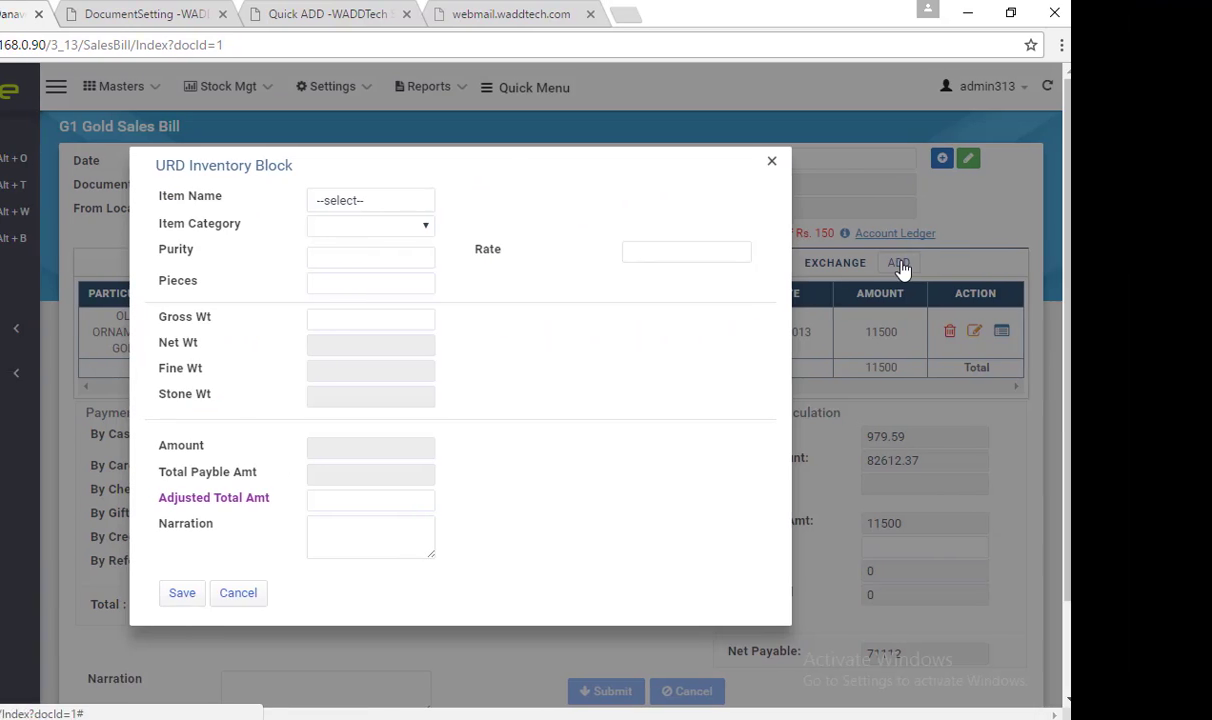
pyautogui.click(363, 203)
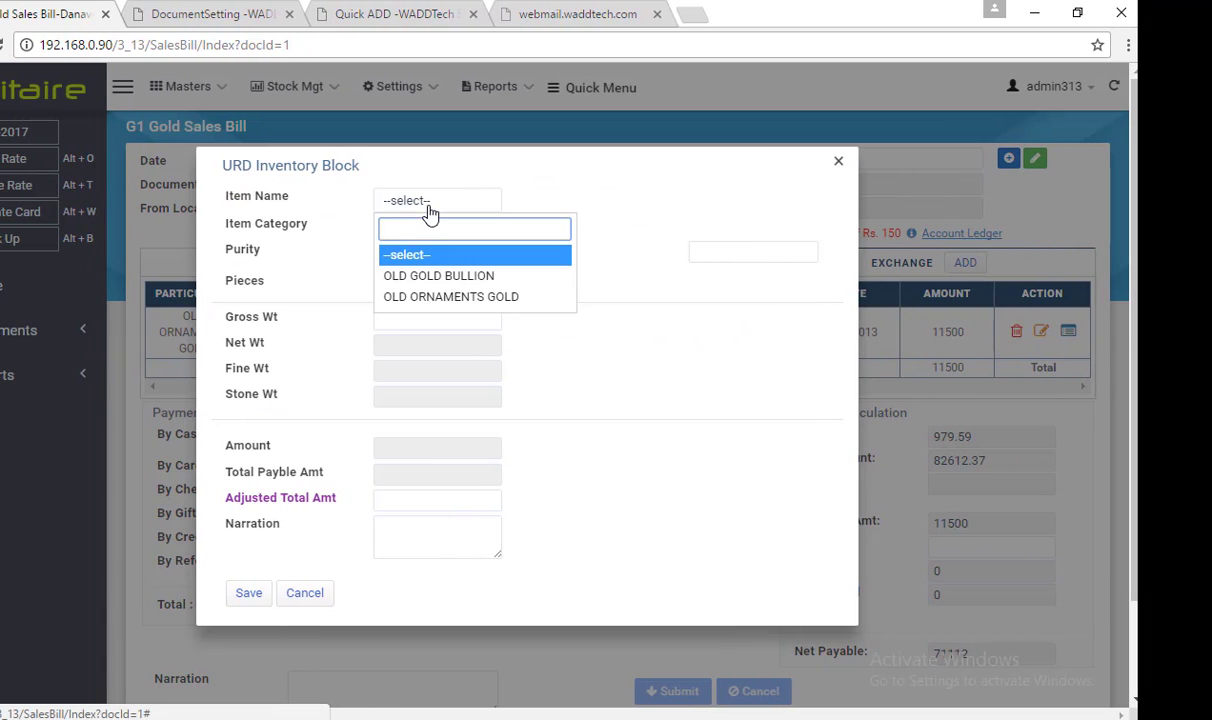
pyautogui.press('Down')
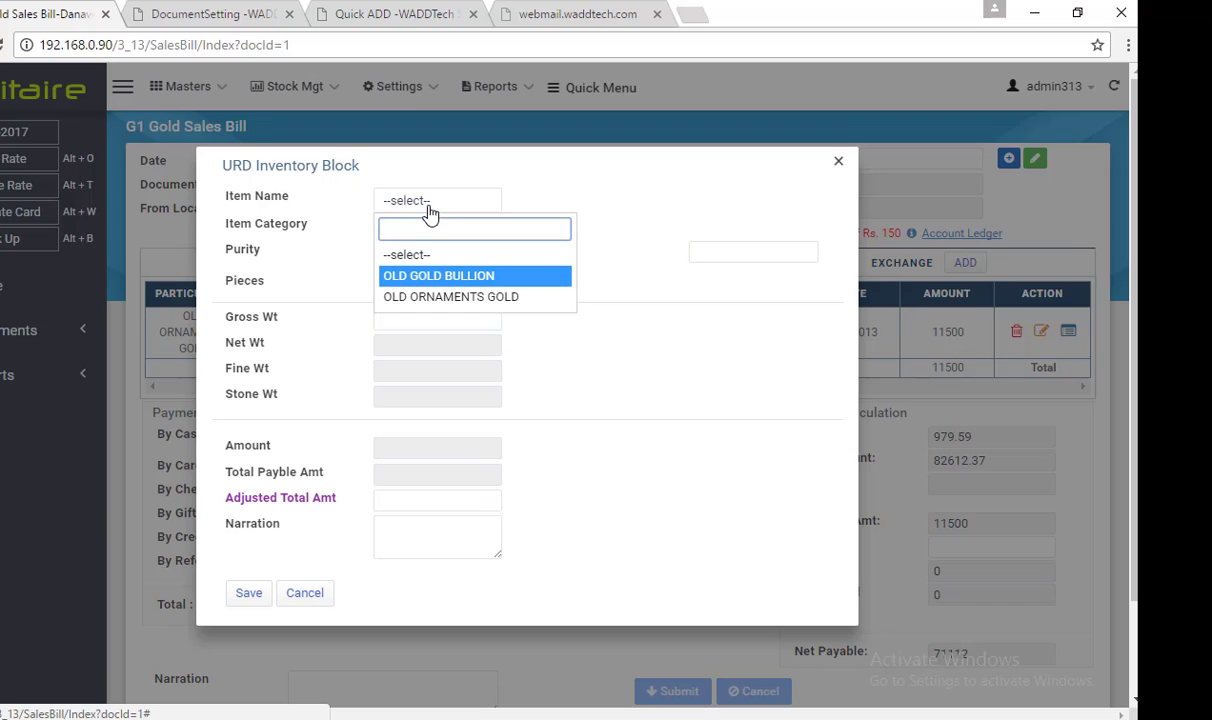
pyautogui.press('Return')
pyautogui.press('Tab')
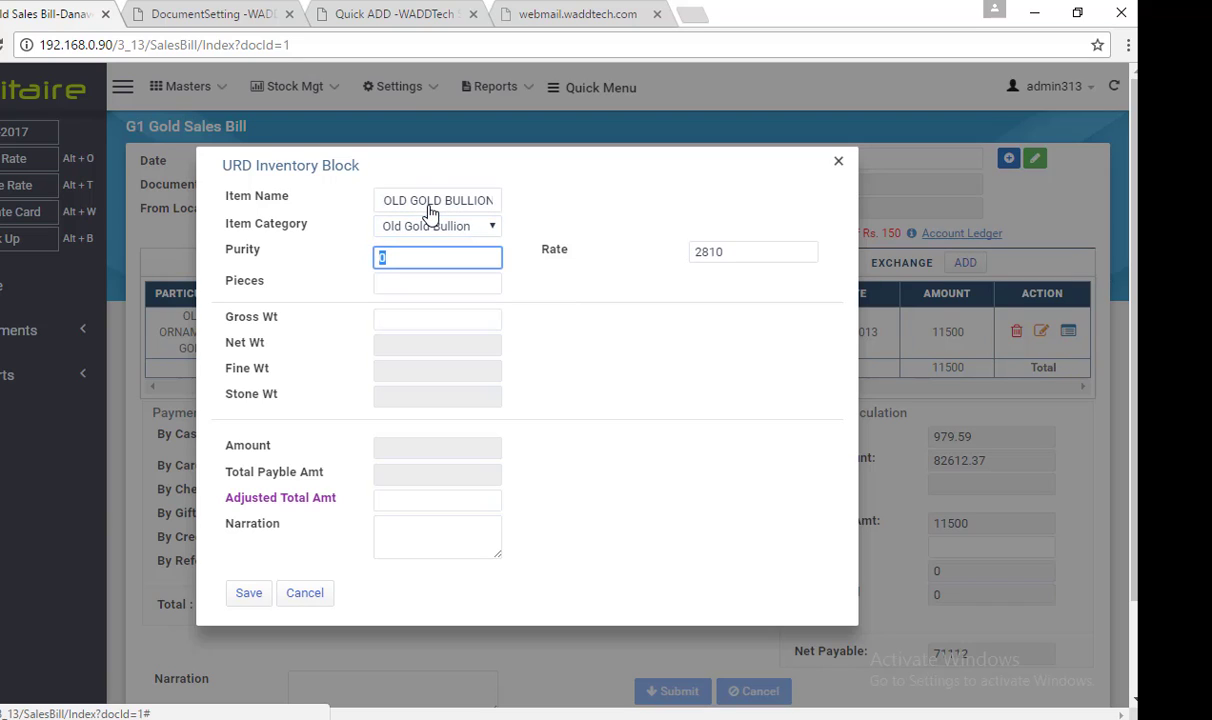
pyautogui.write('99.5')
pyautogui.press('Tab')
pyautogui.press('Tab')
pyautogui.press('Tab')
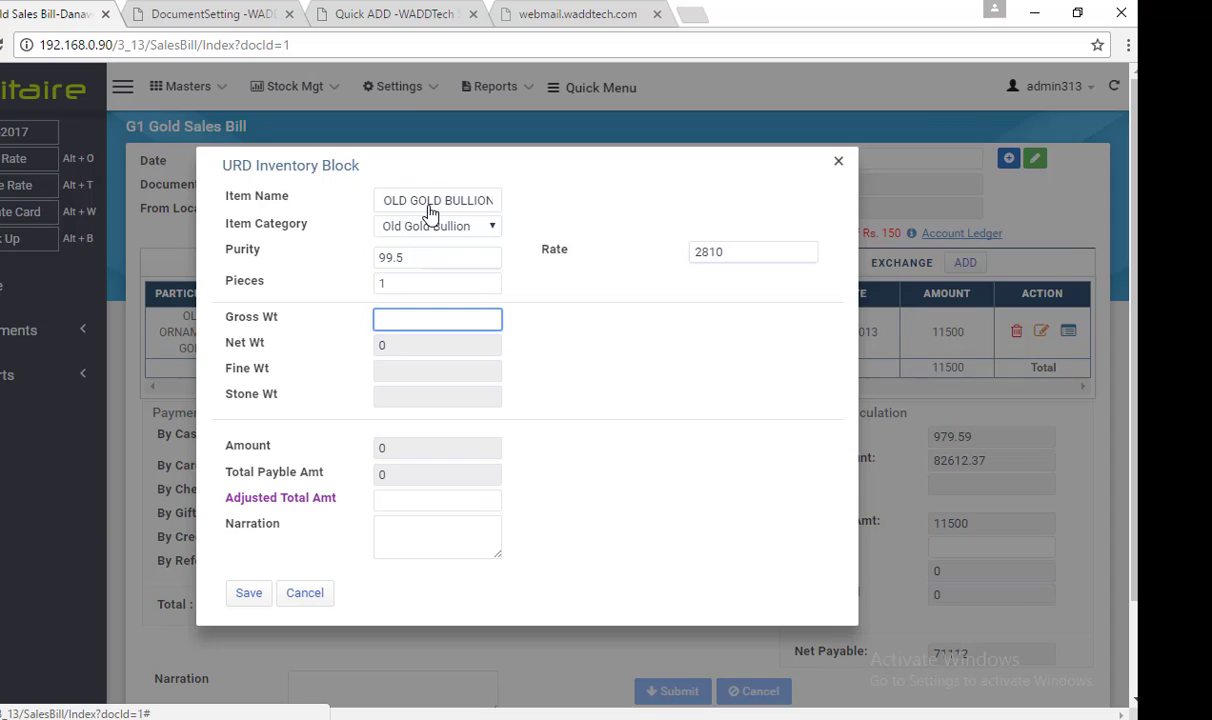
pyautogui.write('2')
pyautogui.press('Tab')
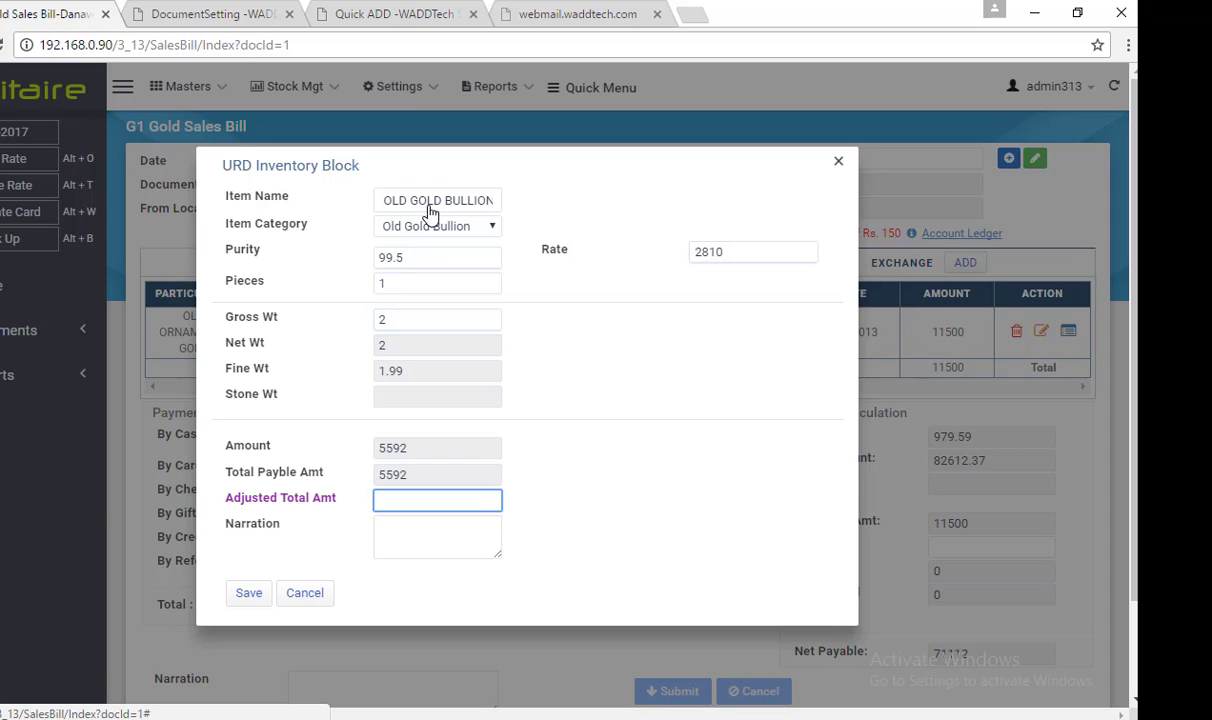
pyautogui.press('Tab')
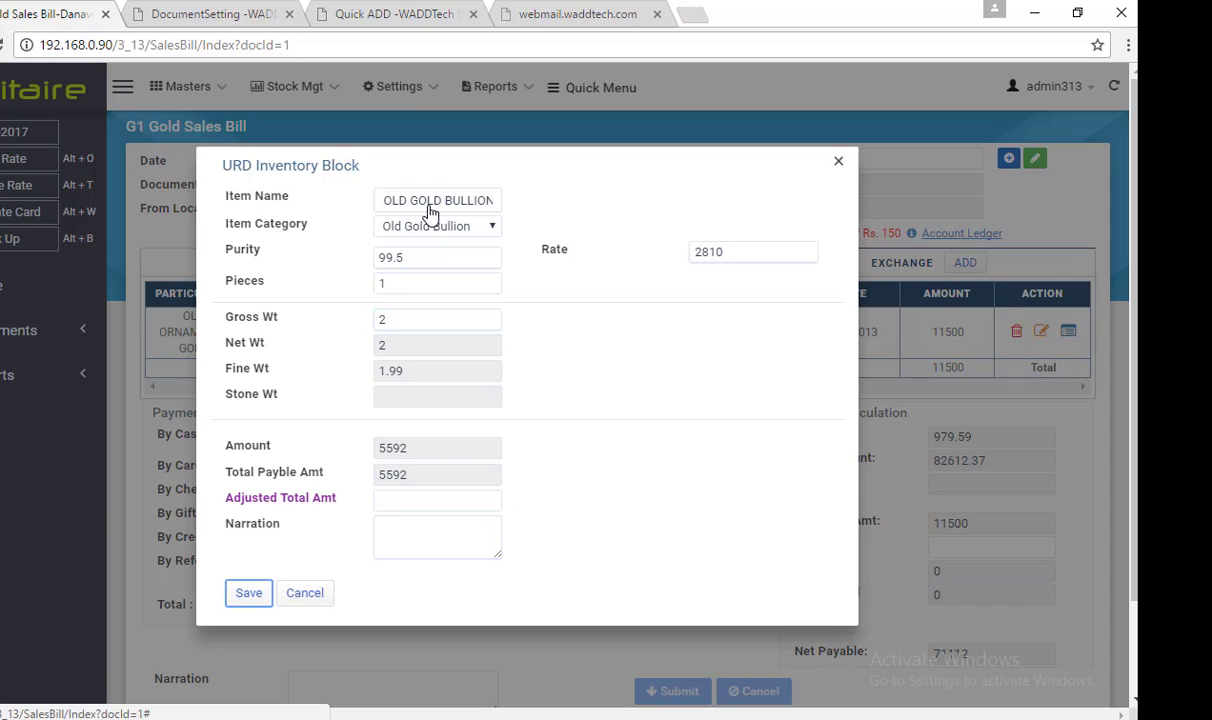
pyautogui.press('Return')
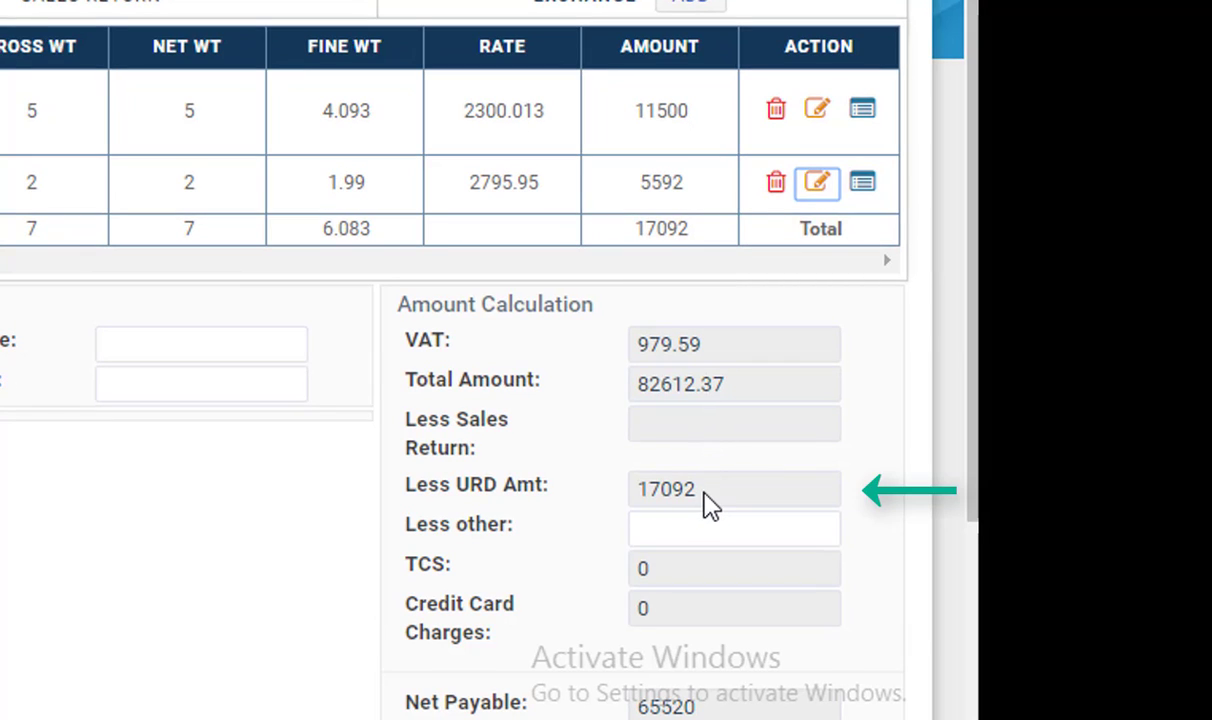
# Review the Less URD Amt of 17092 and Total Amount of 82612.37
pyautogui.moveTo(706, 492); pyautogui.dragTo(636, 490)
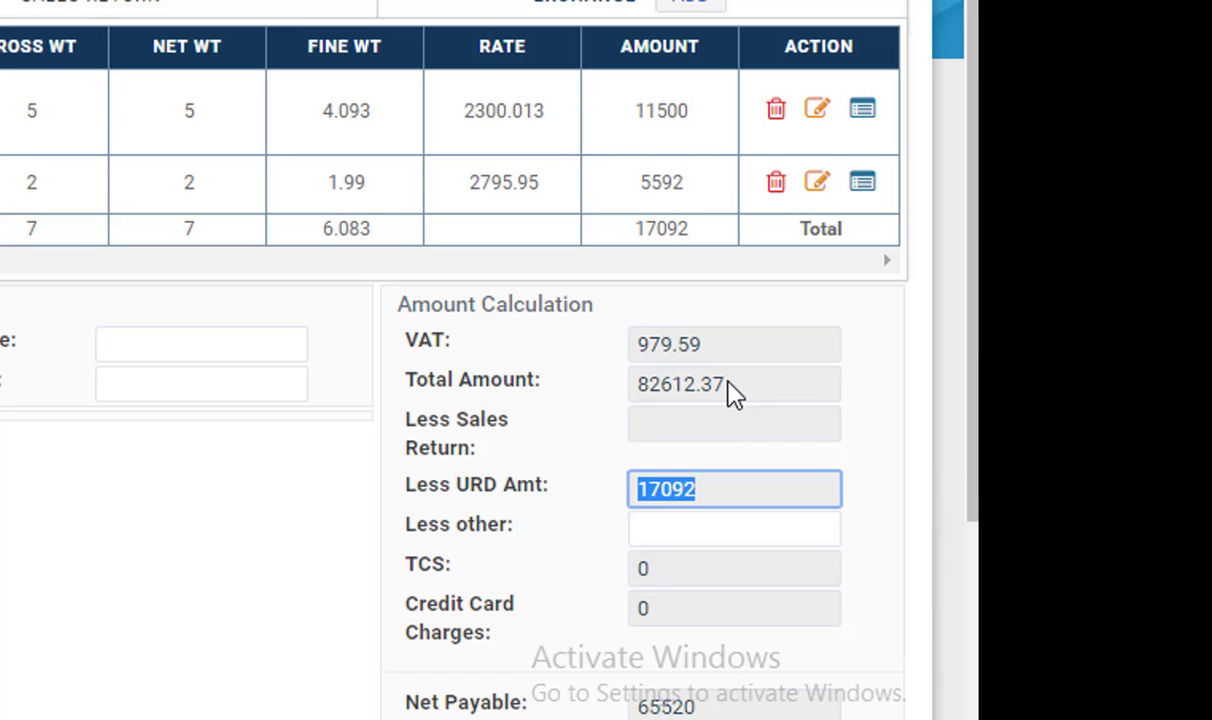
pyautogui.moveTo(724, 385); pyautogui.dragTo(631, 384)
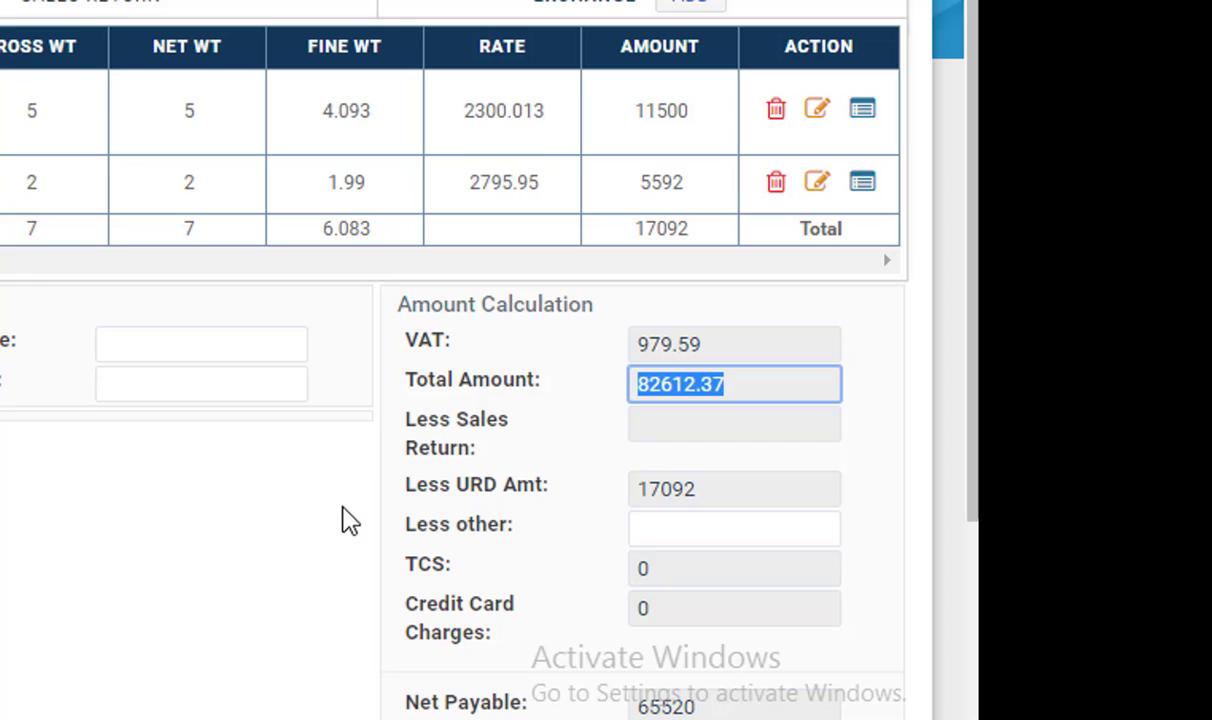
pyautogui.scroll(-2, 360, 521)
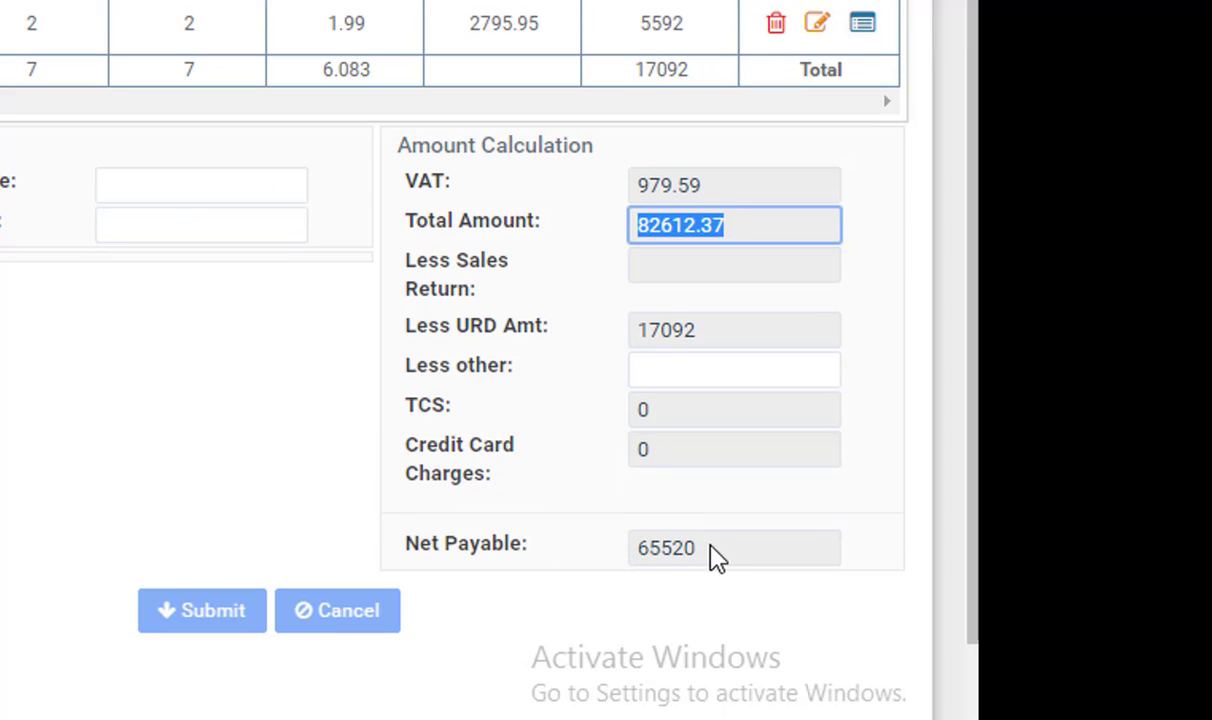
pyautogui.moveTo(708, 547); pyautogui.dragTo(643, 545)
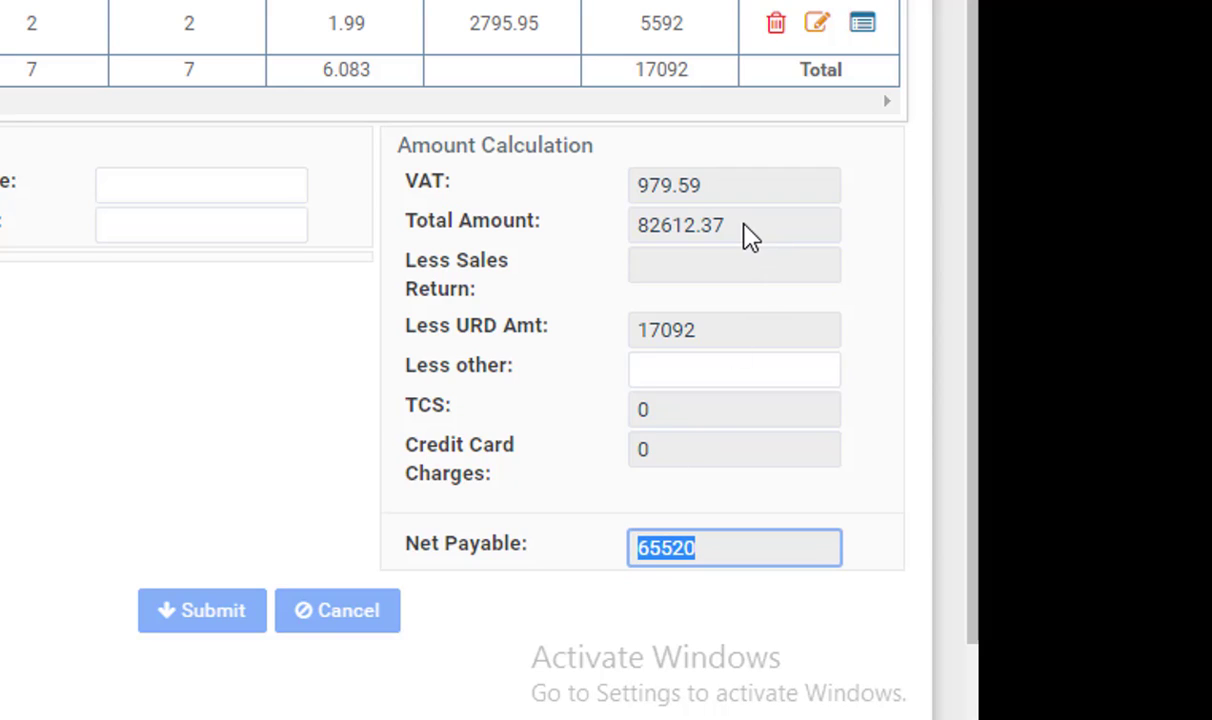
# Enter a 500 Less other deduction so net payable recalculates to 65014
pyautogui.click(698, 370)
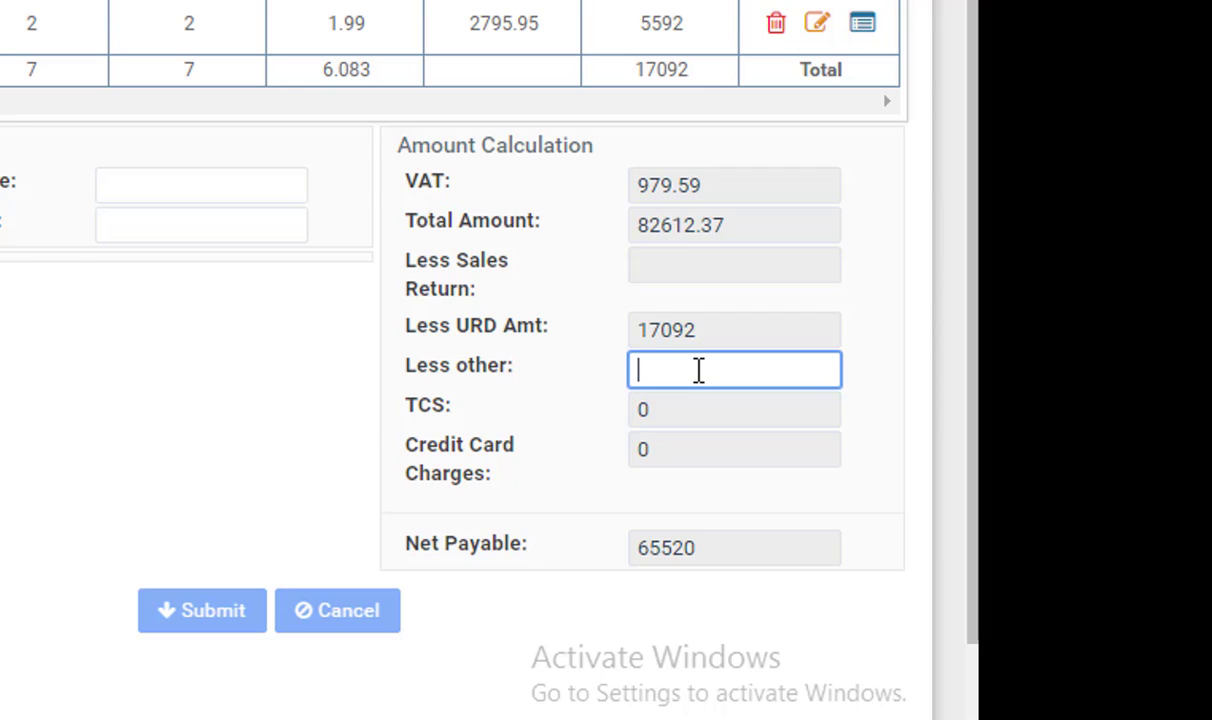
pyautogui.click(706, 554)
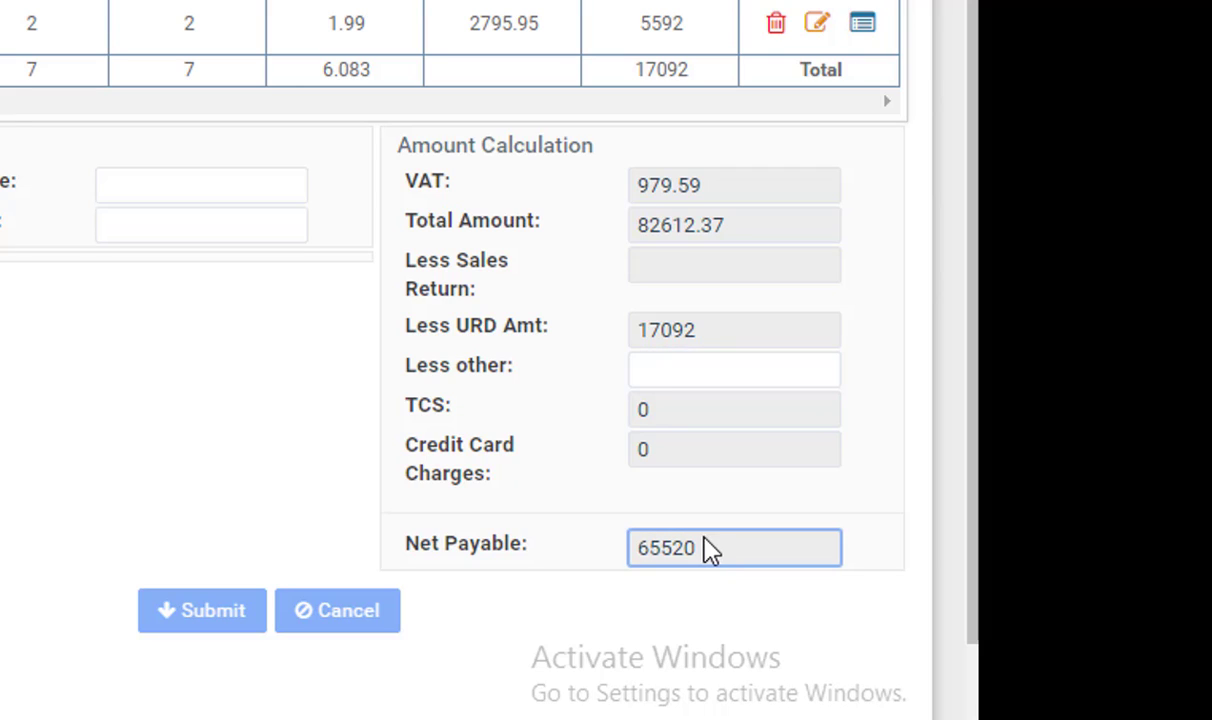
pyautogui.click(687, 377)
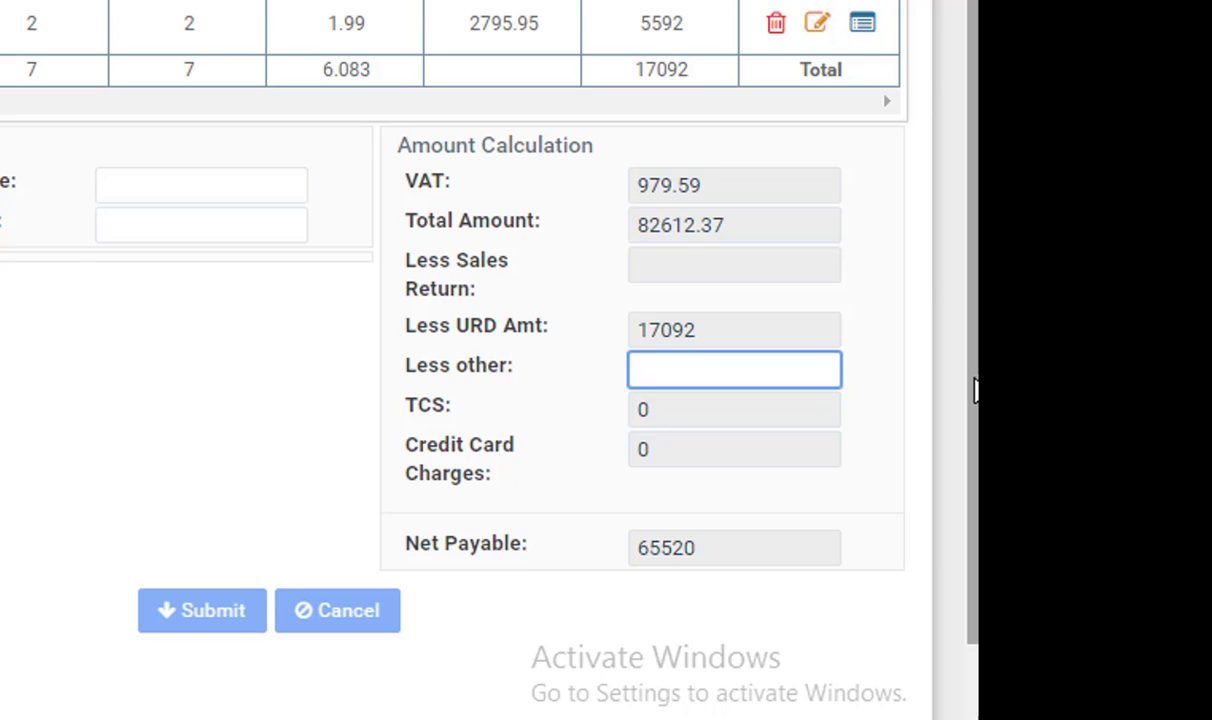
pyautogui.write('500')
pyautogui.click(960, 409)
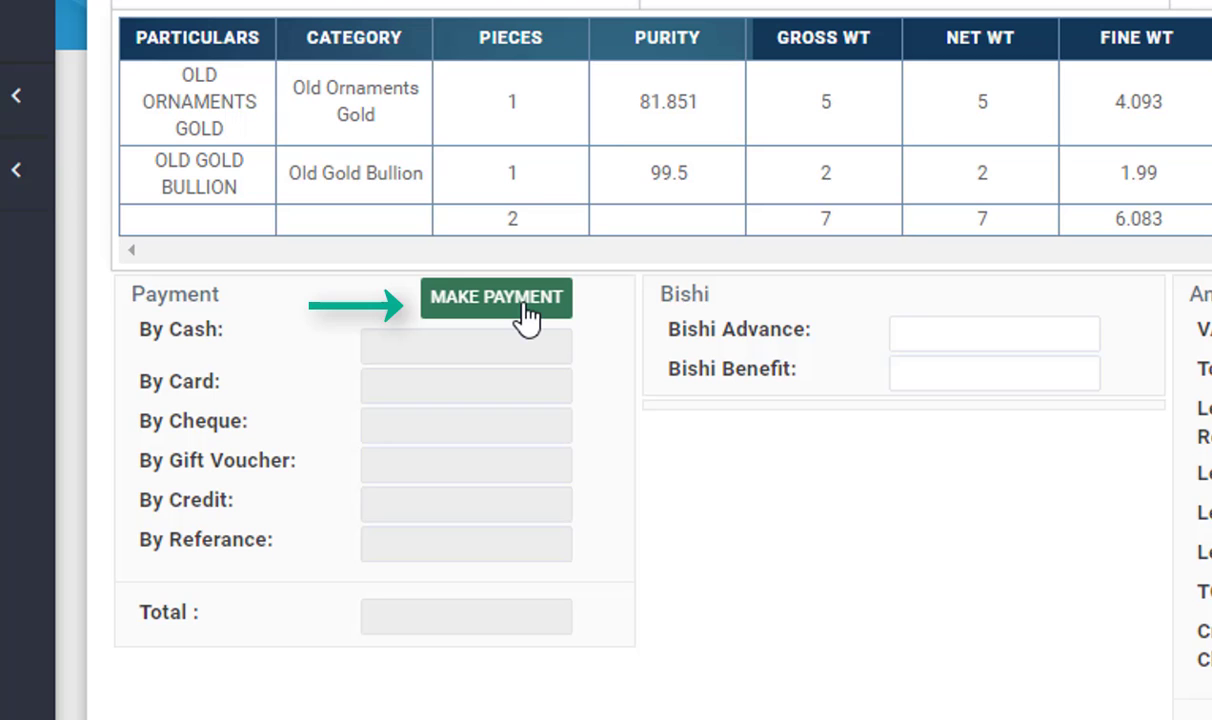
# Open the payment dialog and enter a 20000 cash payment
pyautogui.click(524, 306)
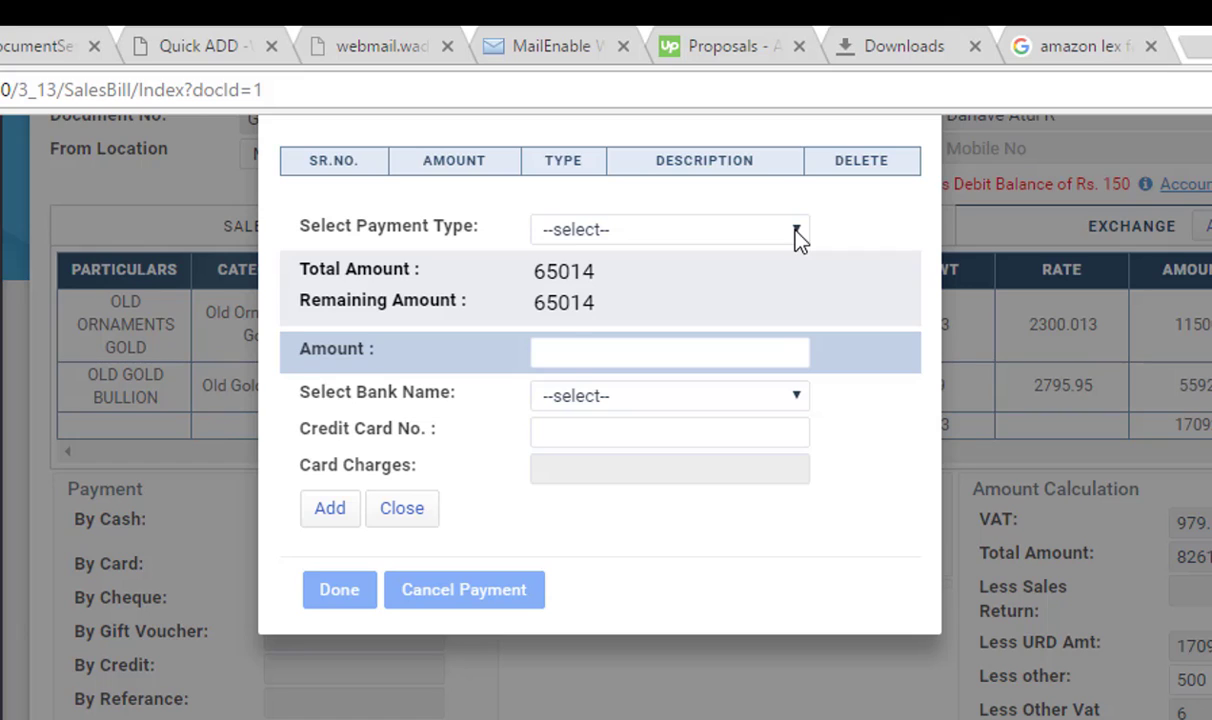
pyautogui.click(797, 233)
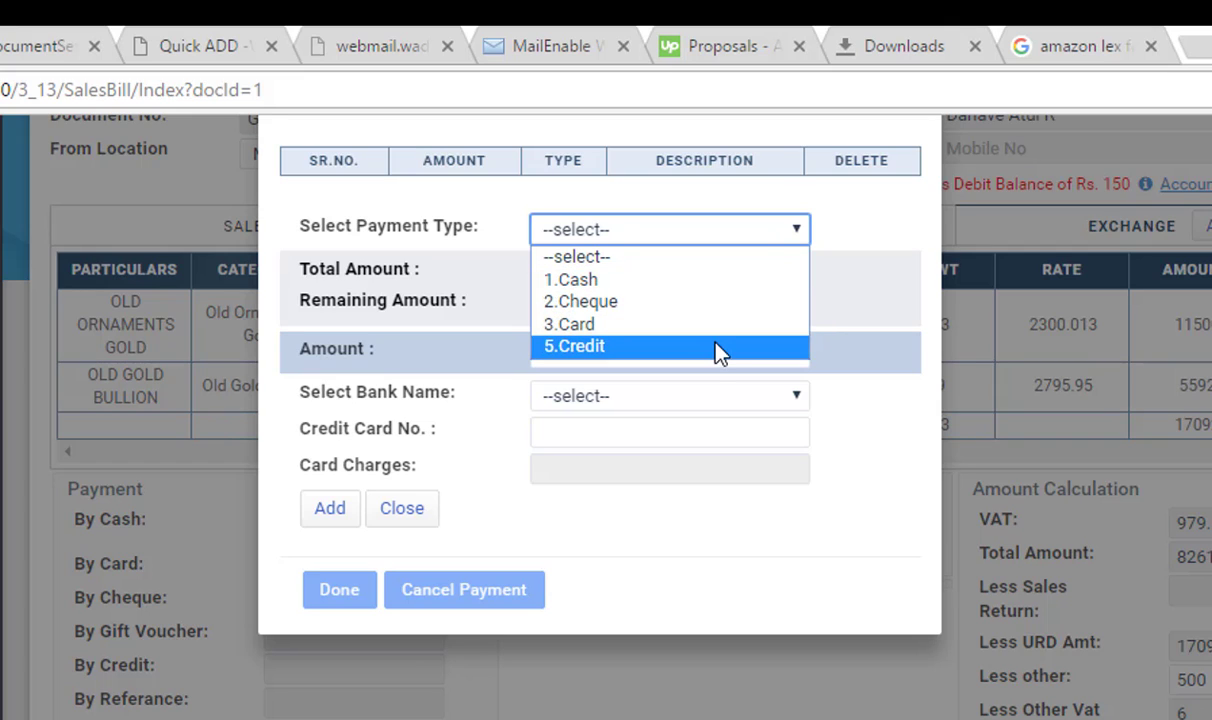
pyautogui.click(703, 293)
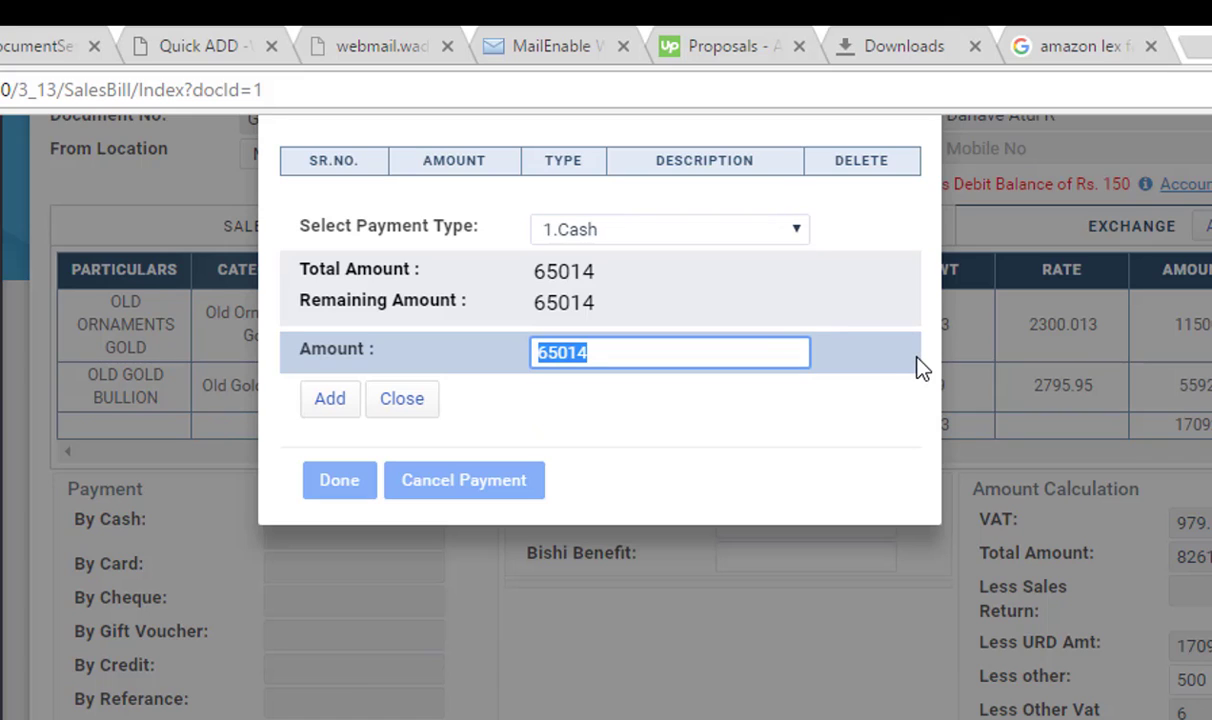
pyautogui.write('2')
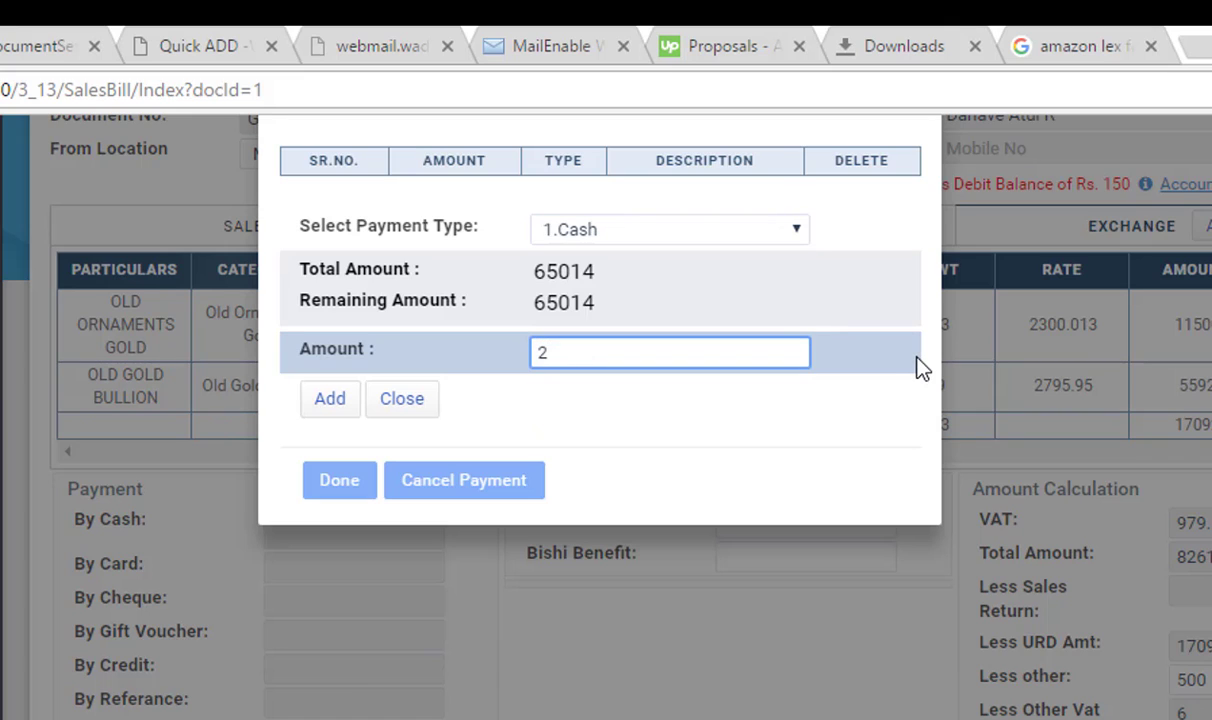
pyautogui.write('0000')
pyautogui.press('Tab')
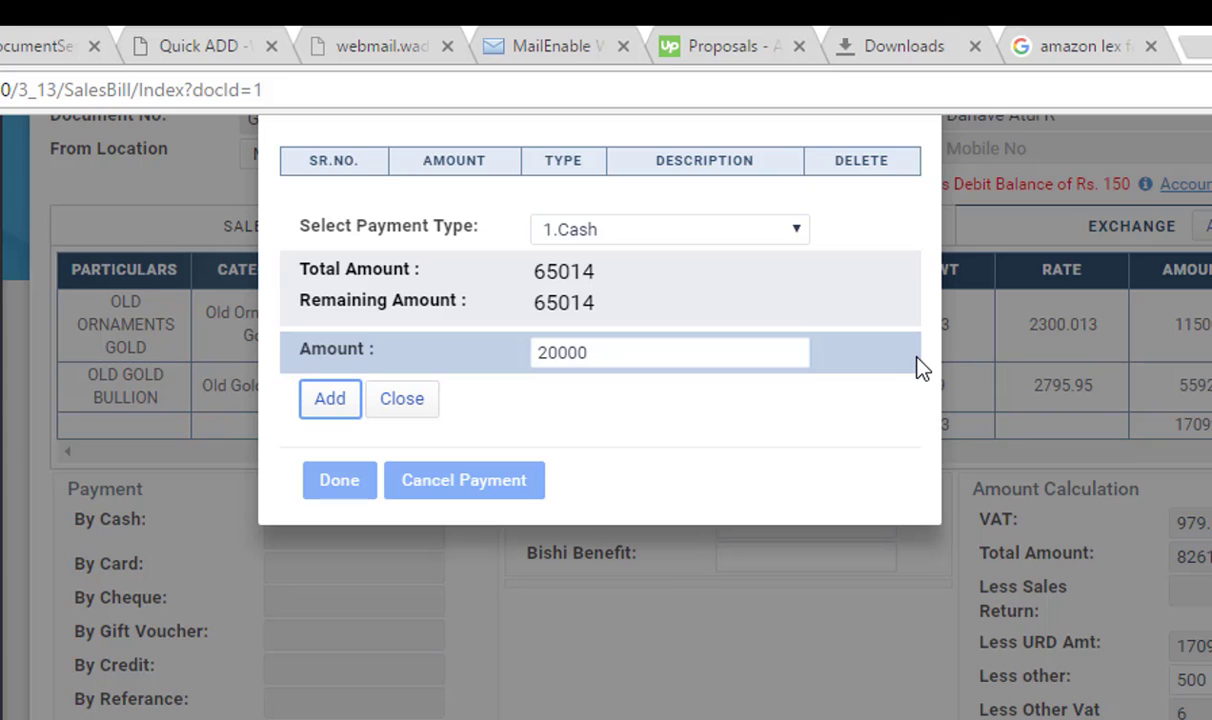
# Add the 20000 cash payment and start a 25000 cheque payment
pyautogui.press('Return')
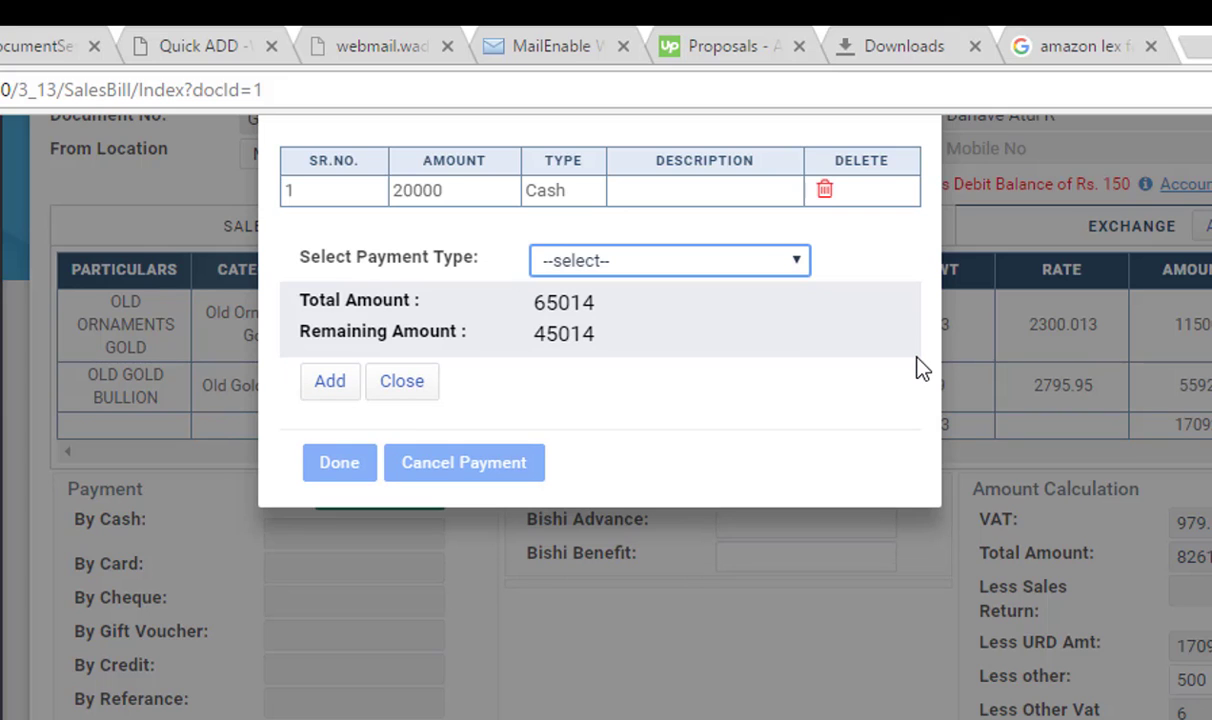
pyautogui.hotkey('alt', 'Down')
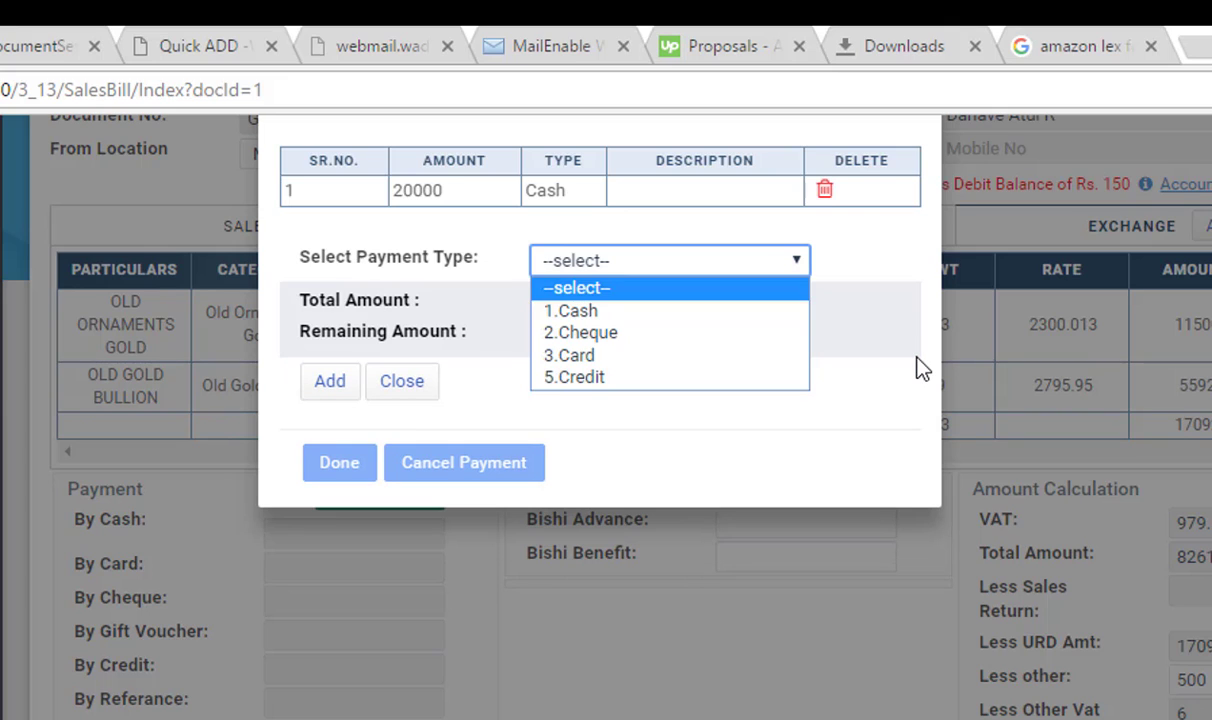
pyautogui.press('Down')
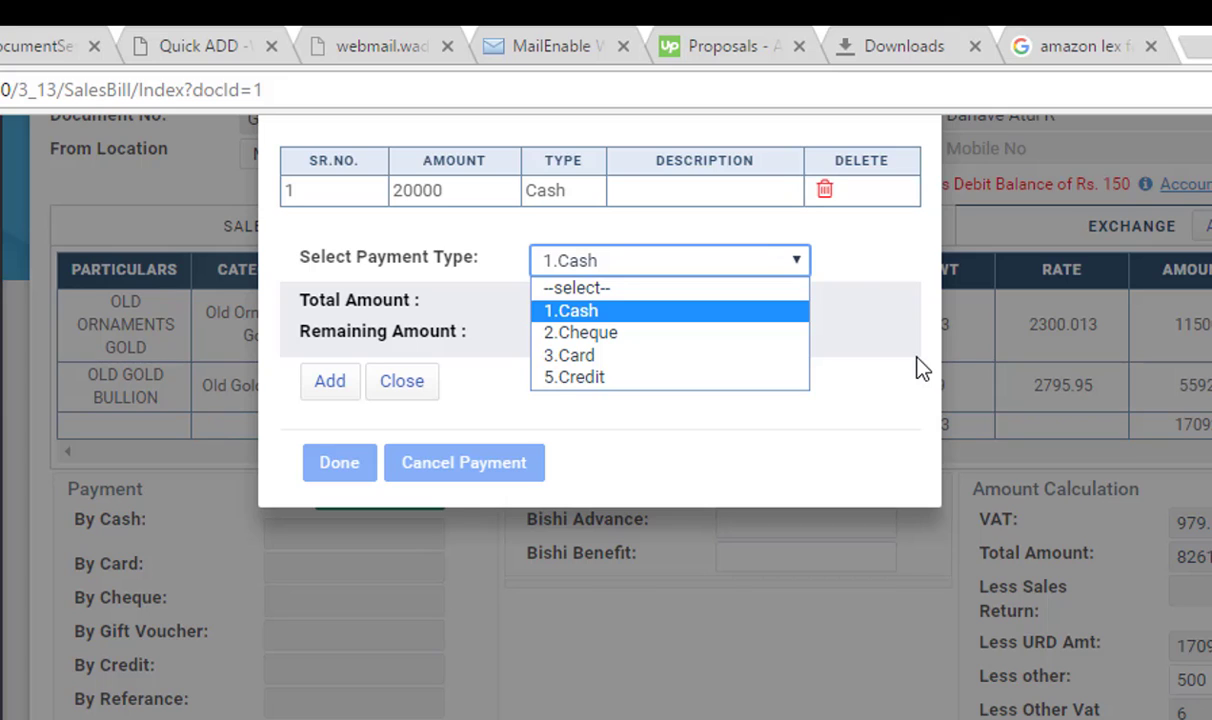
pyautogui.press('Down')
pyautogui.press('Return')
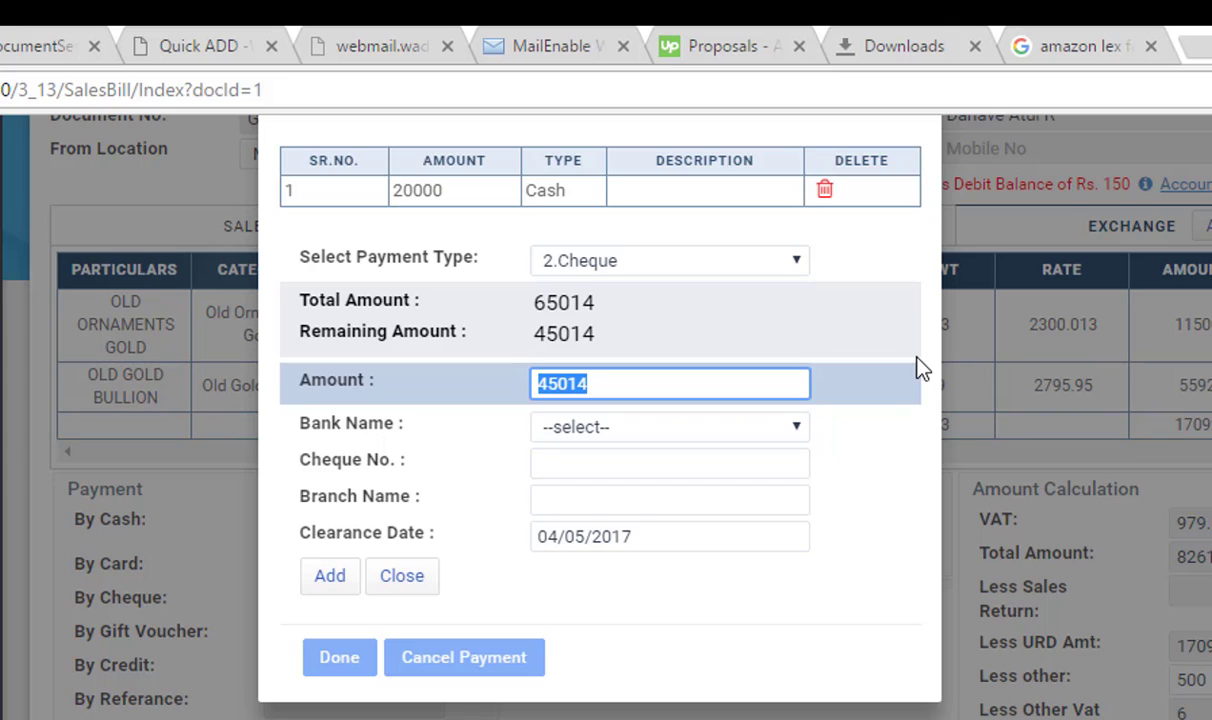
pyautogui.write('25')
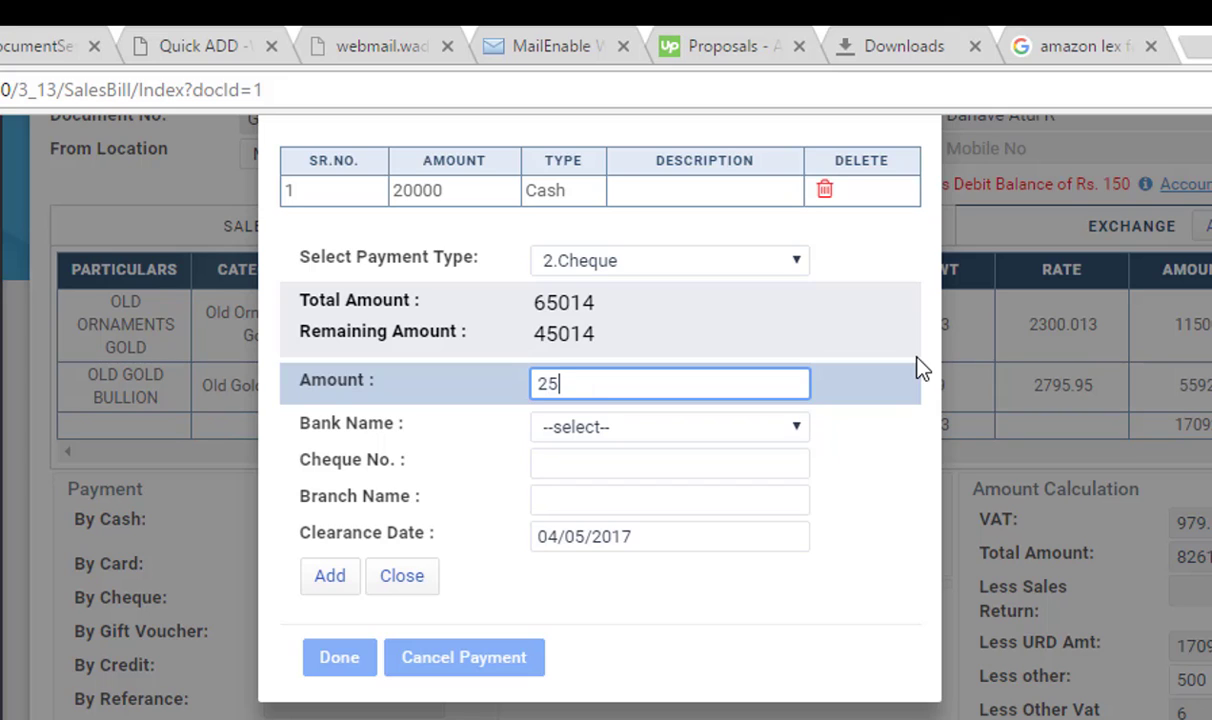
pyautogui.write('000')
# Give the cheque ICICI BANK, a cheque number and Pune Branch, then add it
pyautogui.press('Tab')
pyautogui.hotkey('alt', 'Down')
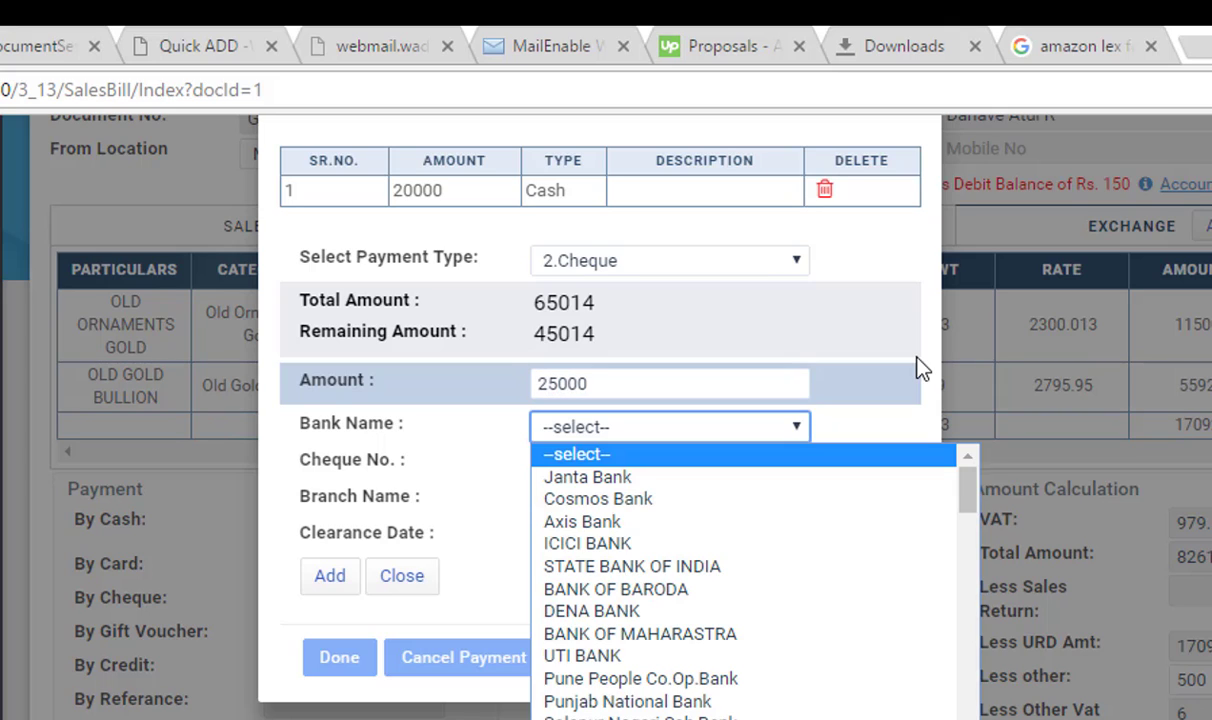
pyautogui.press('Down')
pyautogui.press('Down')
pyautogui.press('Down')
pyautogui.press('Down')
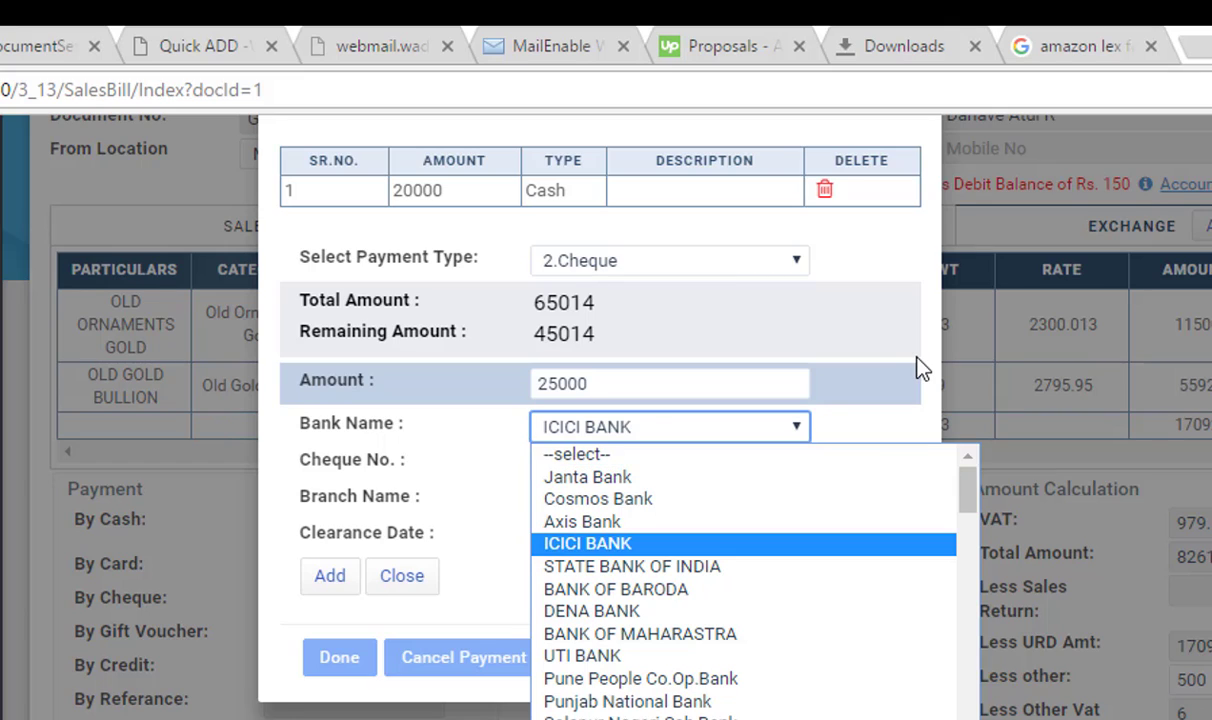
pyautogui.press('Return')
pyautogui.press('Tab')
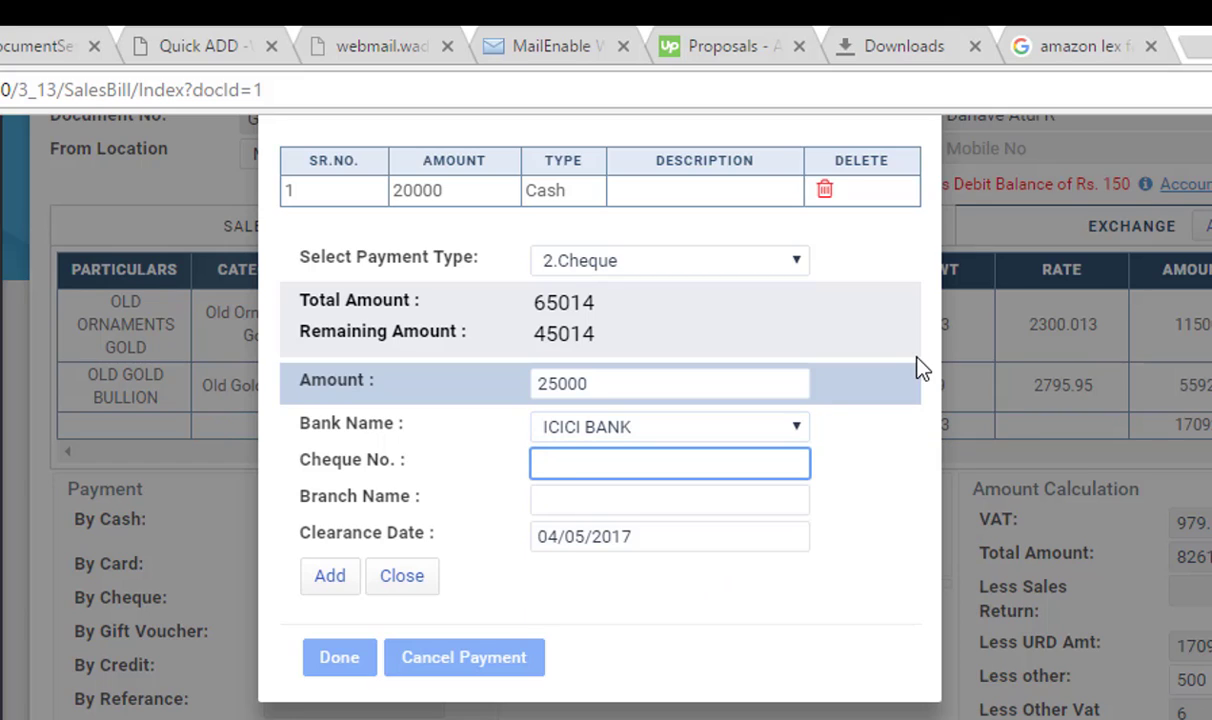
pyautogui.write('123456')
pyautogui.press('Tab')
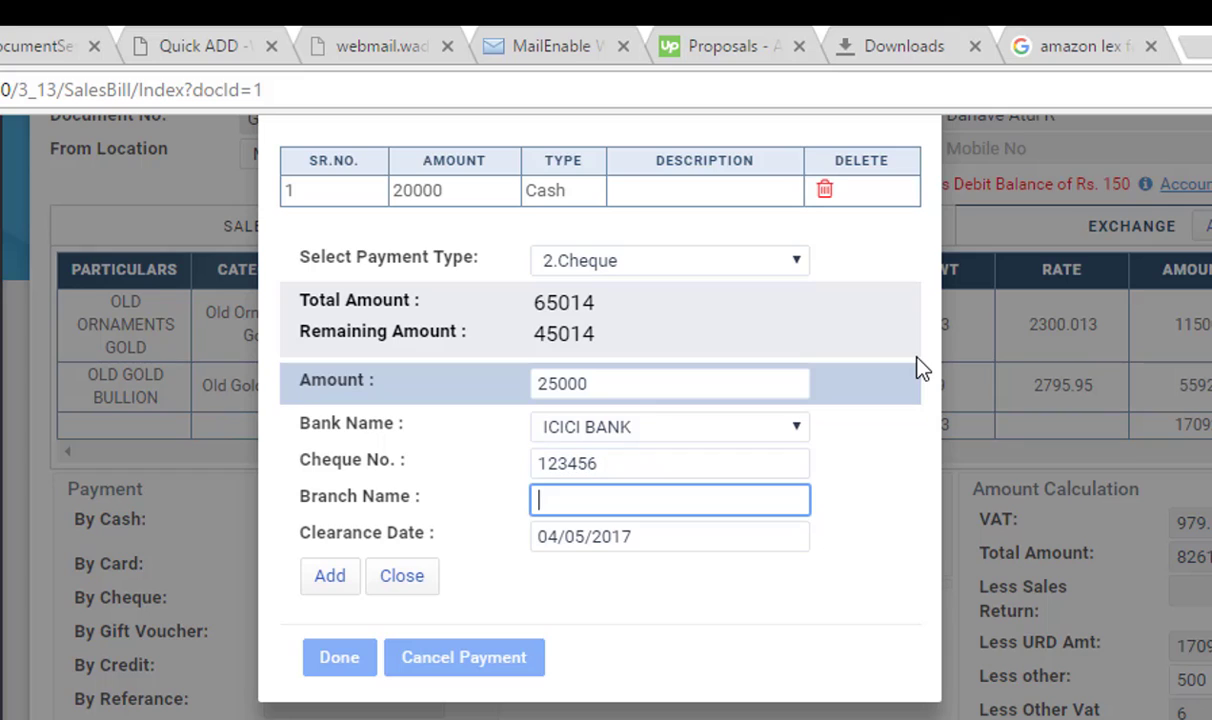
pyautogui.write('Pune Branch')
pyautogui.press('Tab')
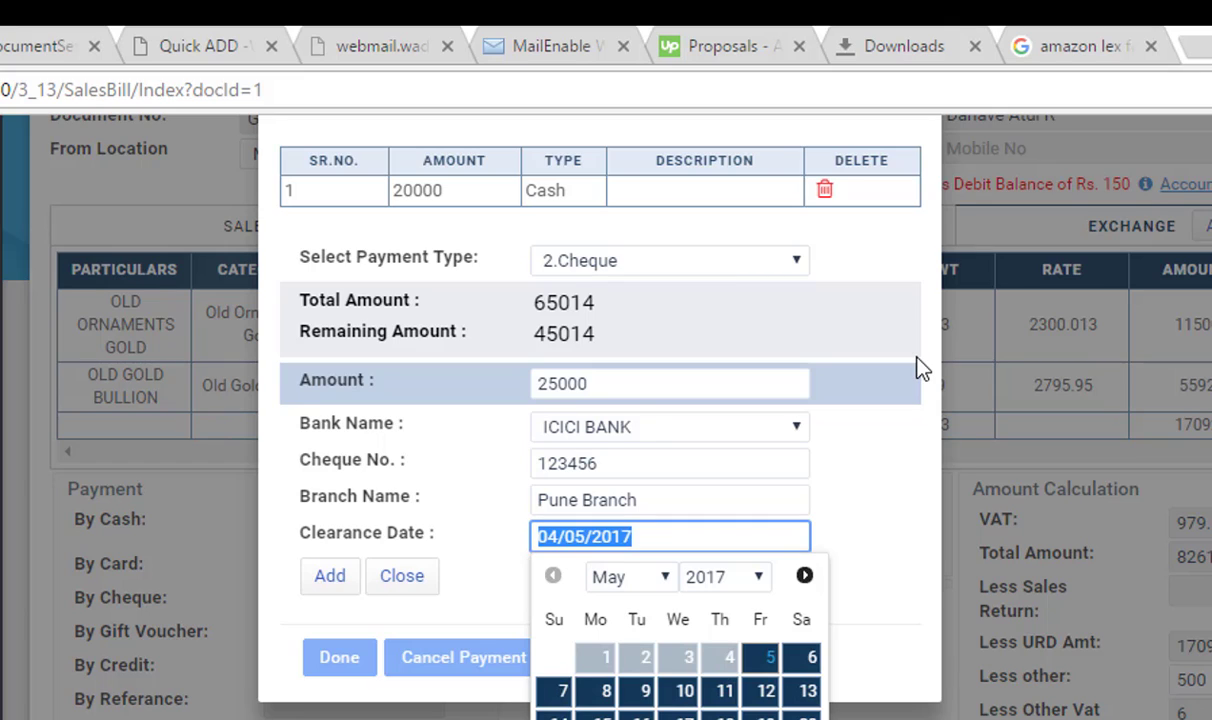
pyautogui.press('Tab')
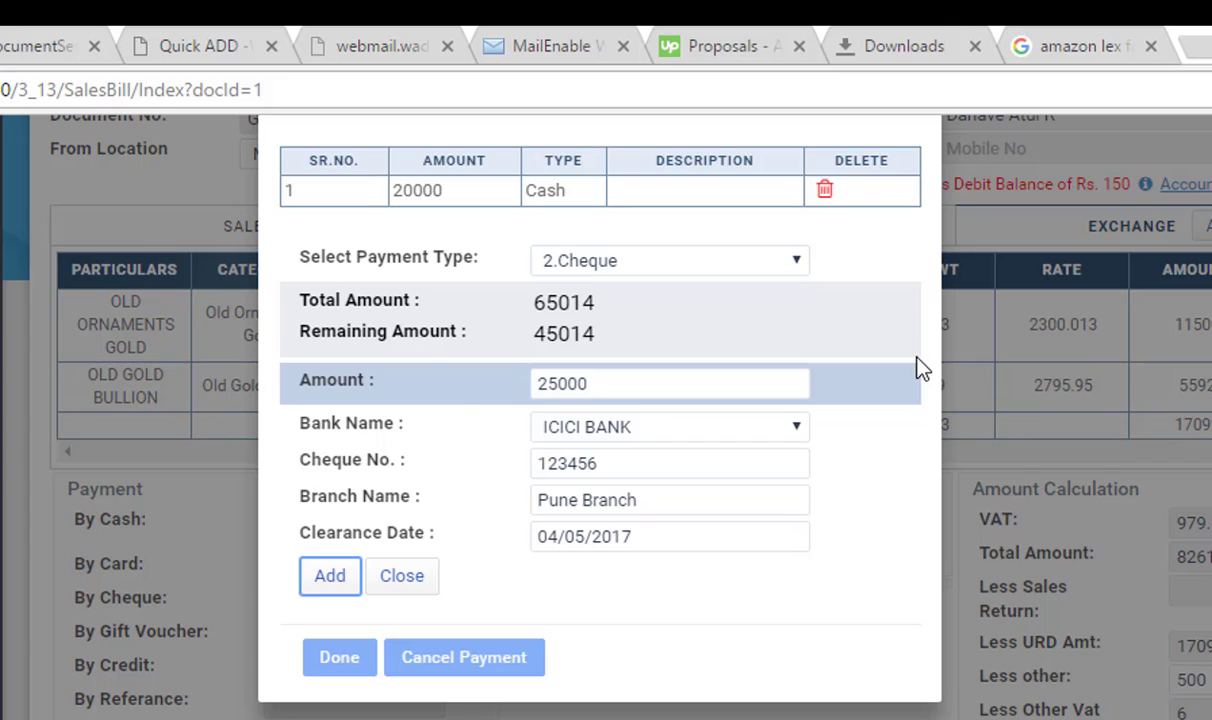
pyautogui.press('Return')
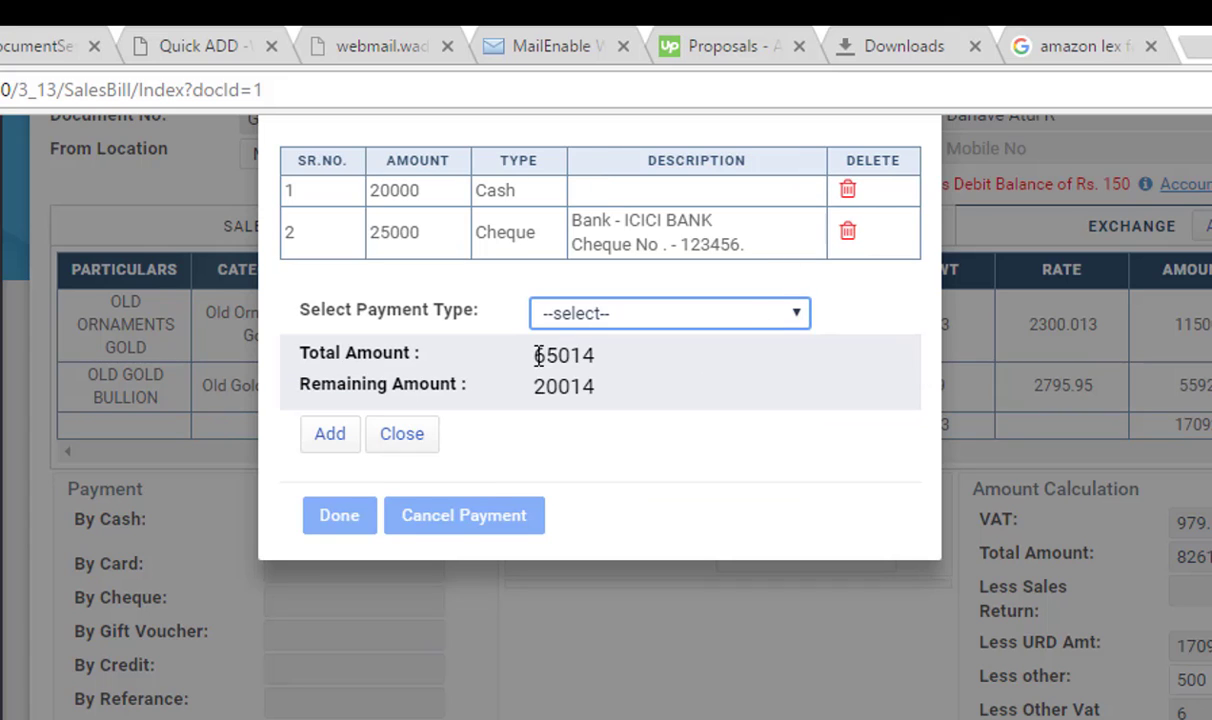
# Check the 65014 total against the 20014 remaining amount
pyautogui.moveTo(537, 358); pyautogui.dragTo(596, 357)
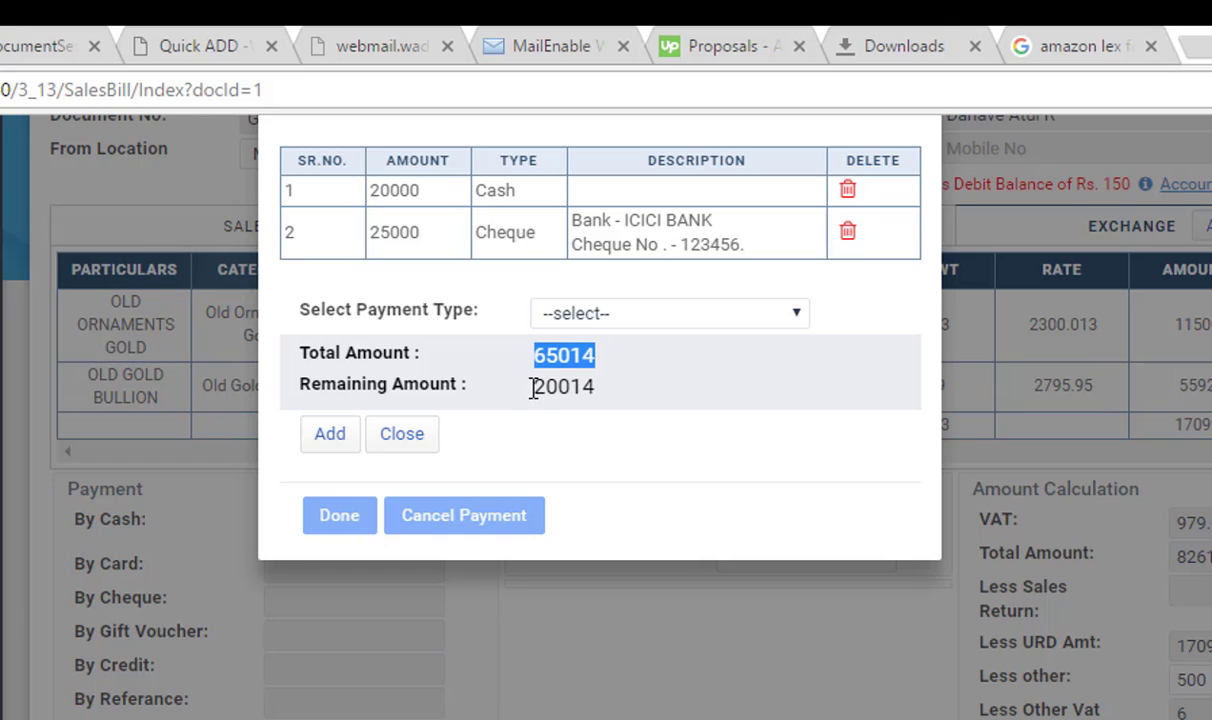
pyautogui.moveTo(537, 388); pyautogui.dragTo(597, 390)
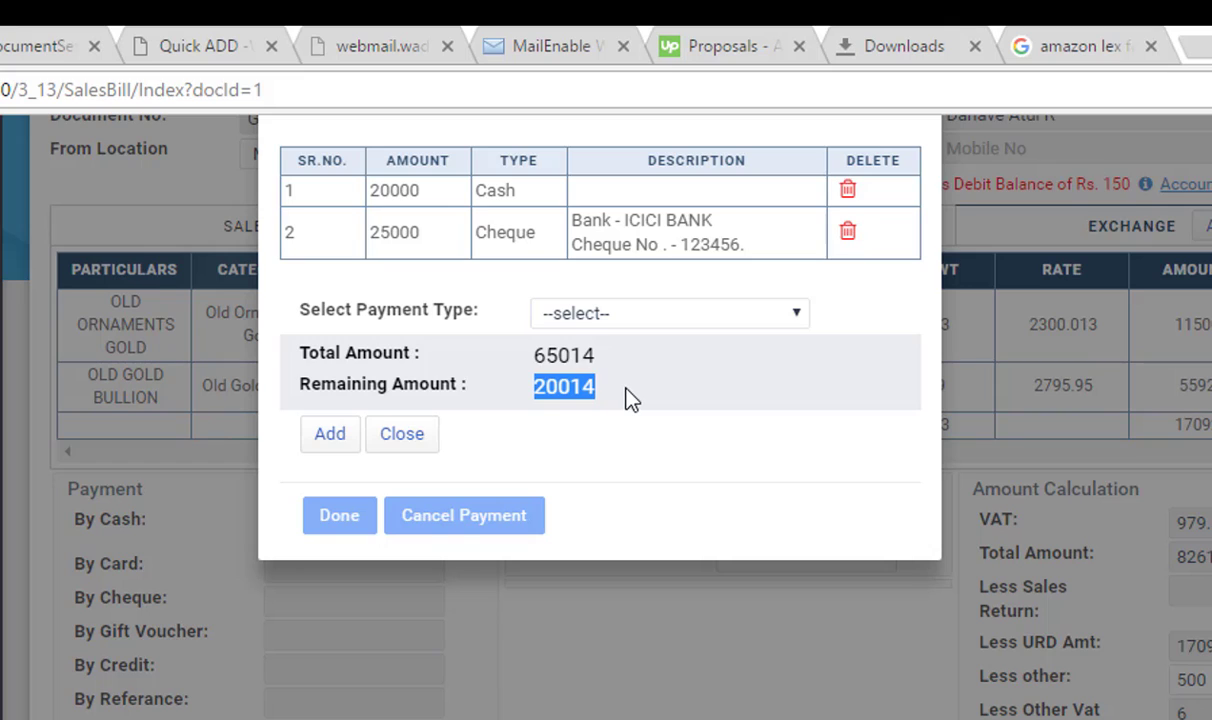
pyautogui.click(628, 398)
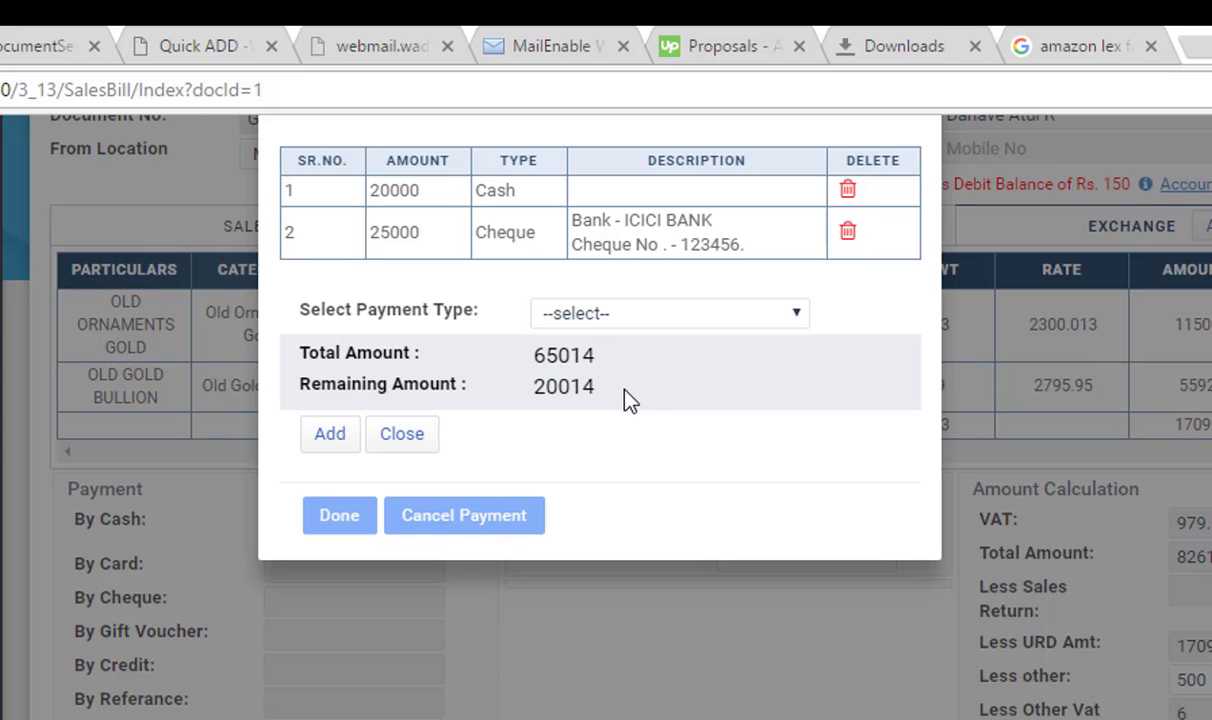
# Add a 10000 card payment through AXIS bank with the card number
pyautogui.click(676, 317)
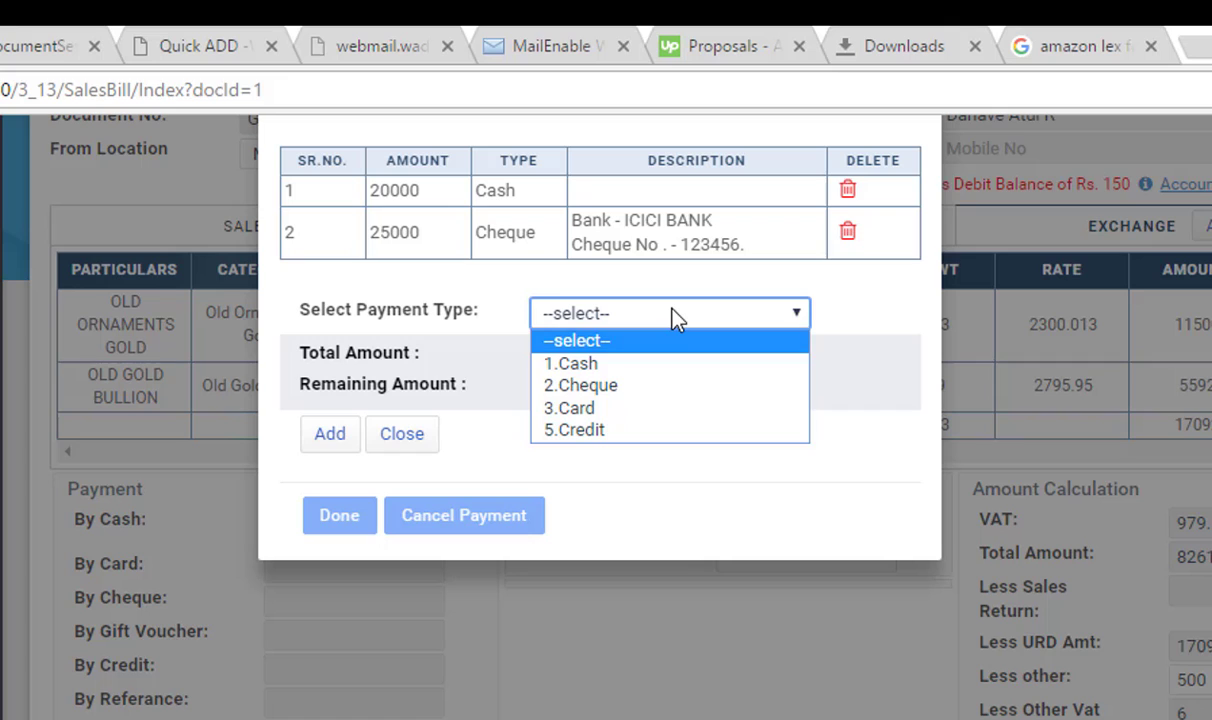
pyautogui.click(620, 409)
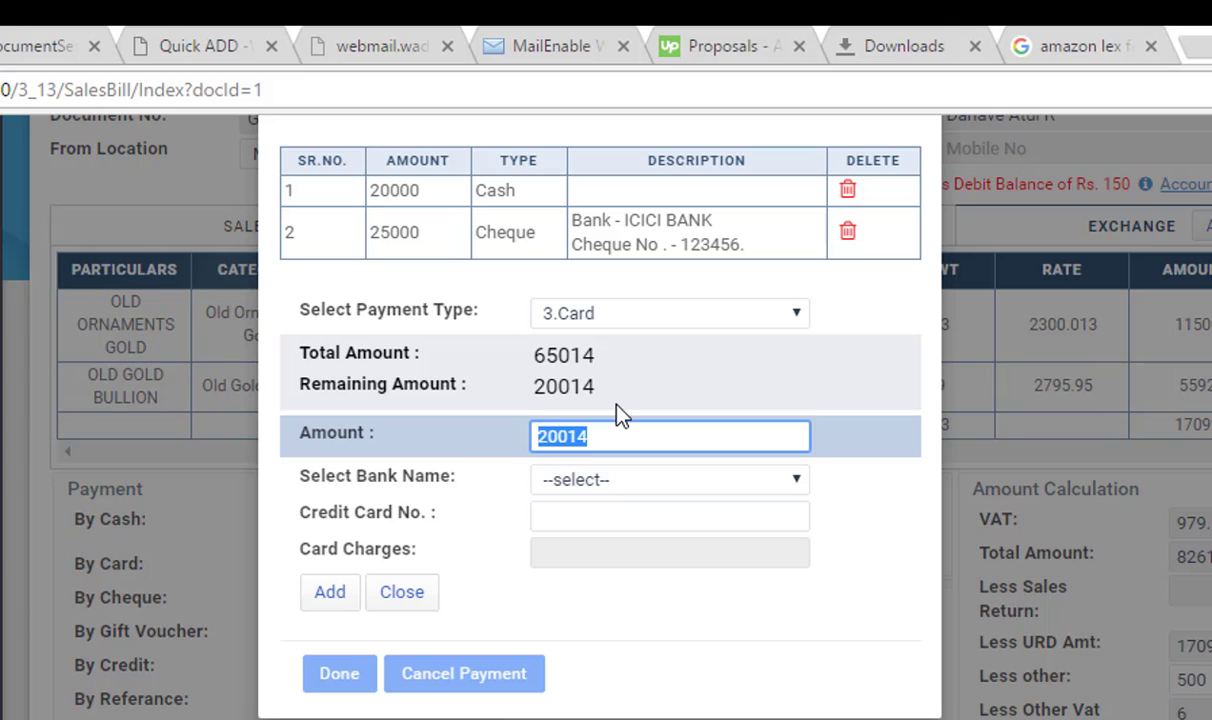
pyautogui.write('100')
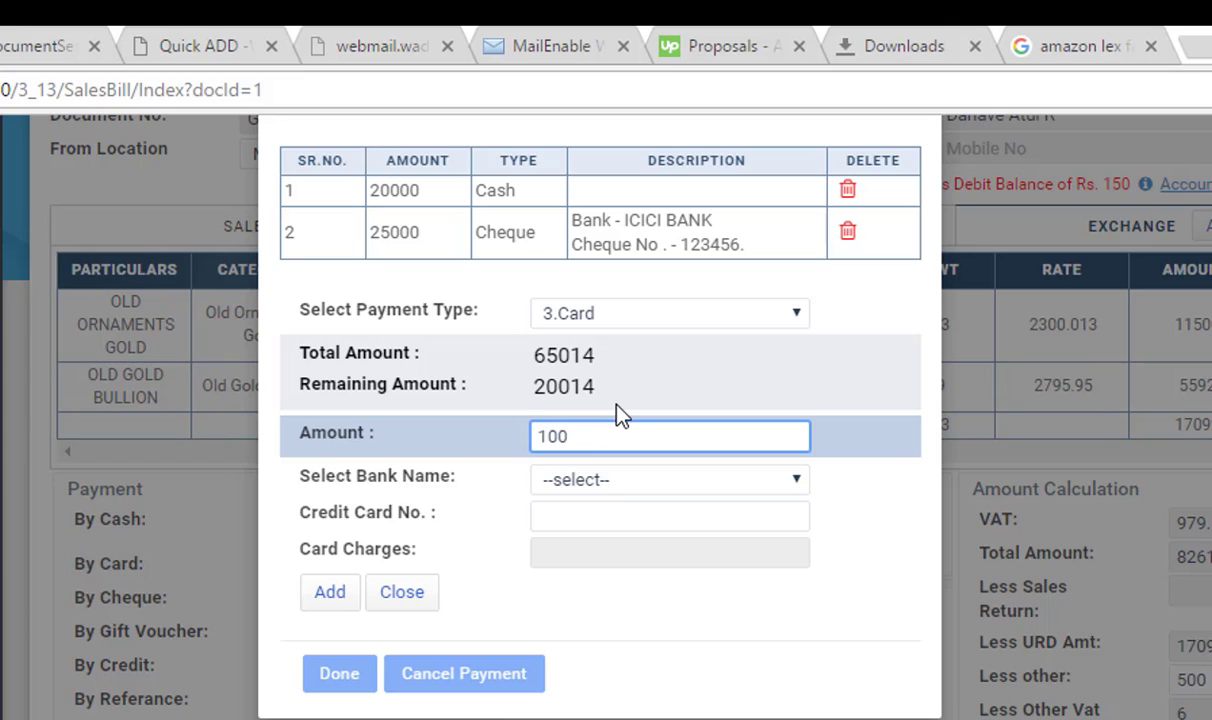
pyautogui.write('00')
pyautogui.press('Tab')
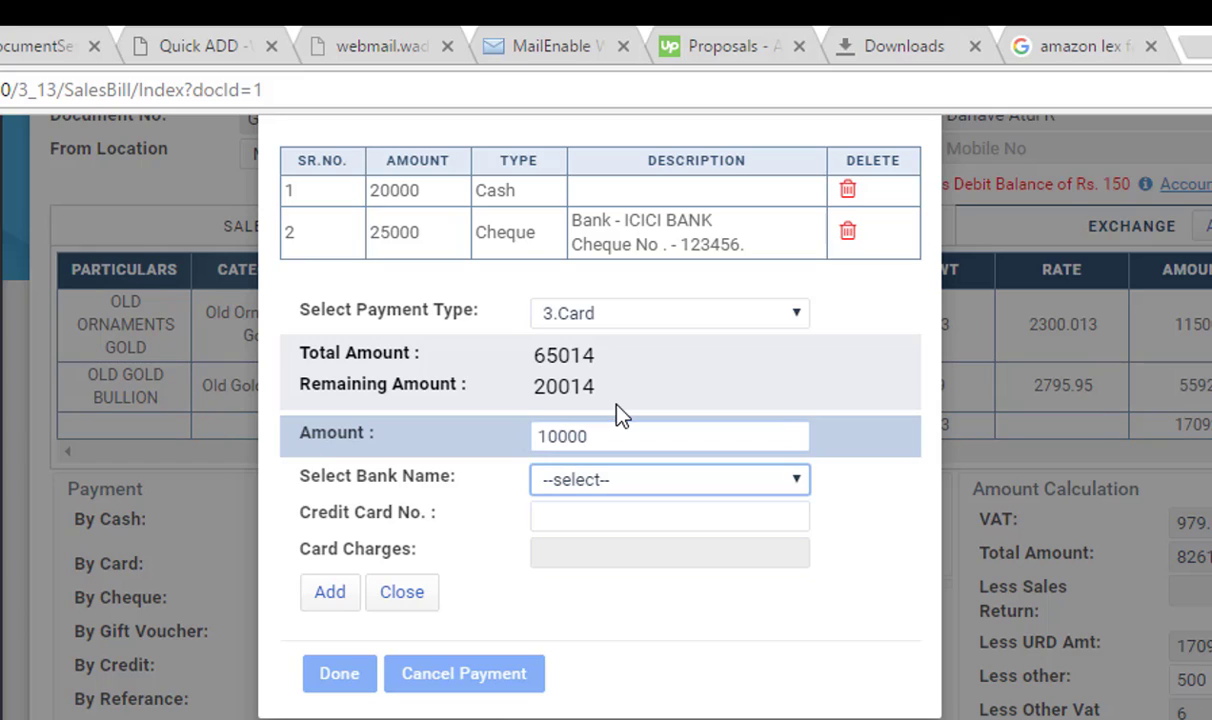
pyautogui.hotkey('alt', 'Down')
pyautogui.press('Down')
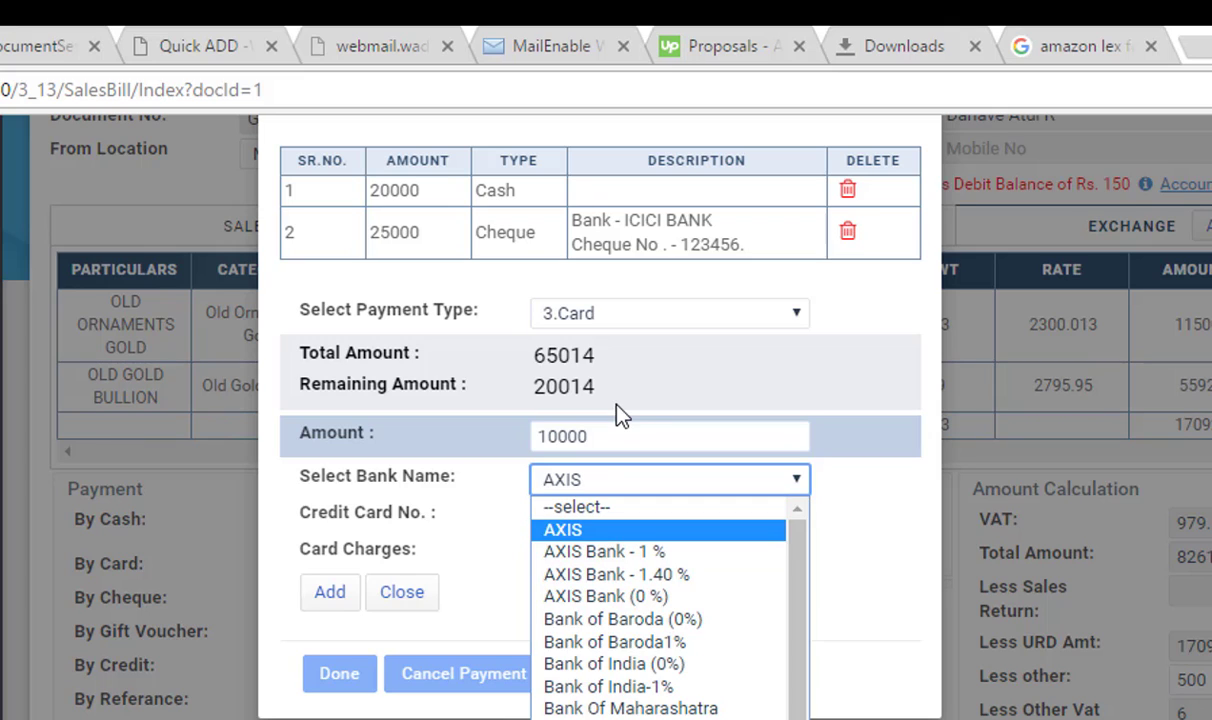
pyautogui.press('Return')
pyautogui.press('Tab')
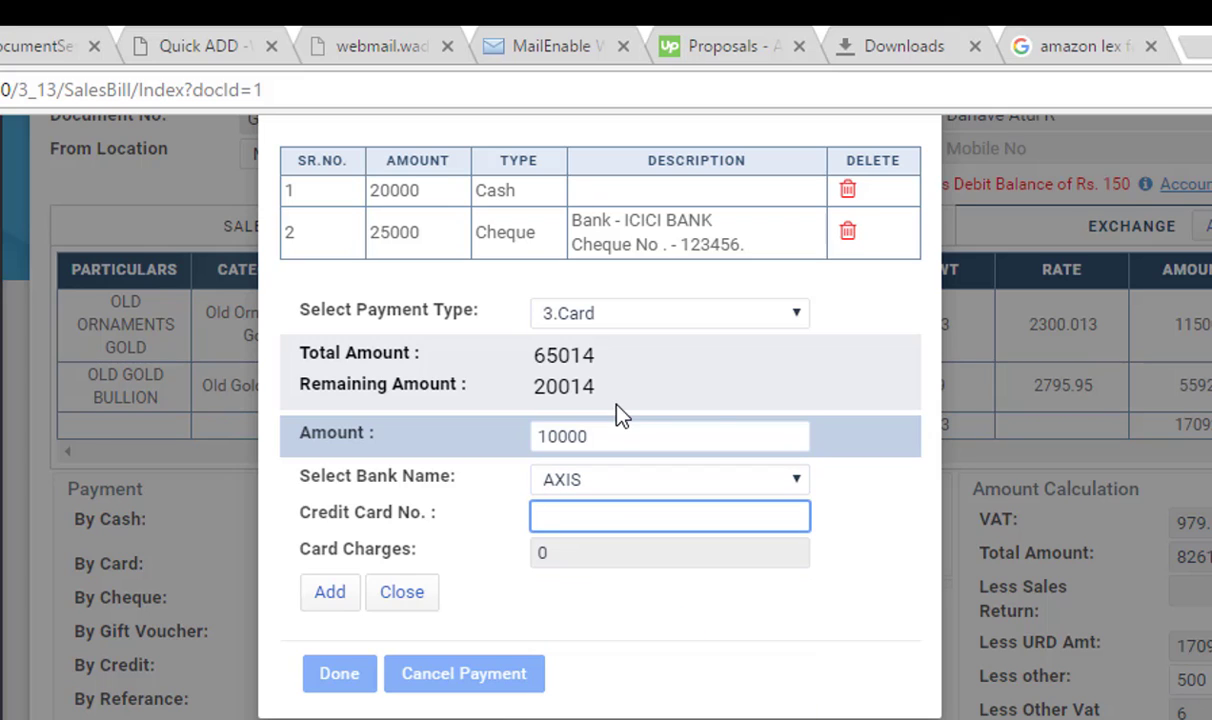
pyautogui.write('456')
pyautogui.press('Tab')
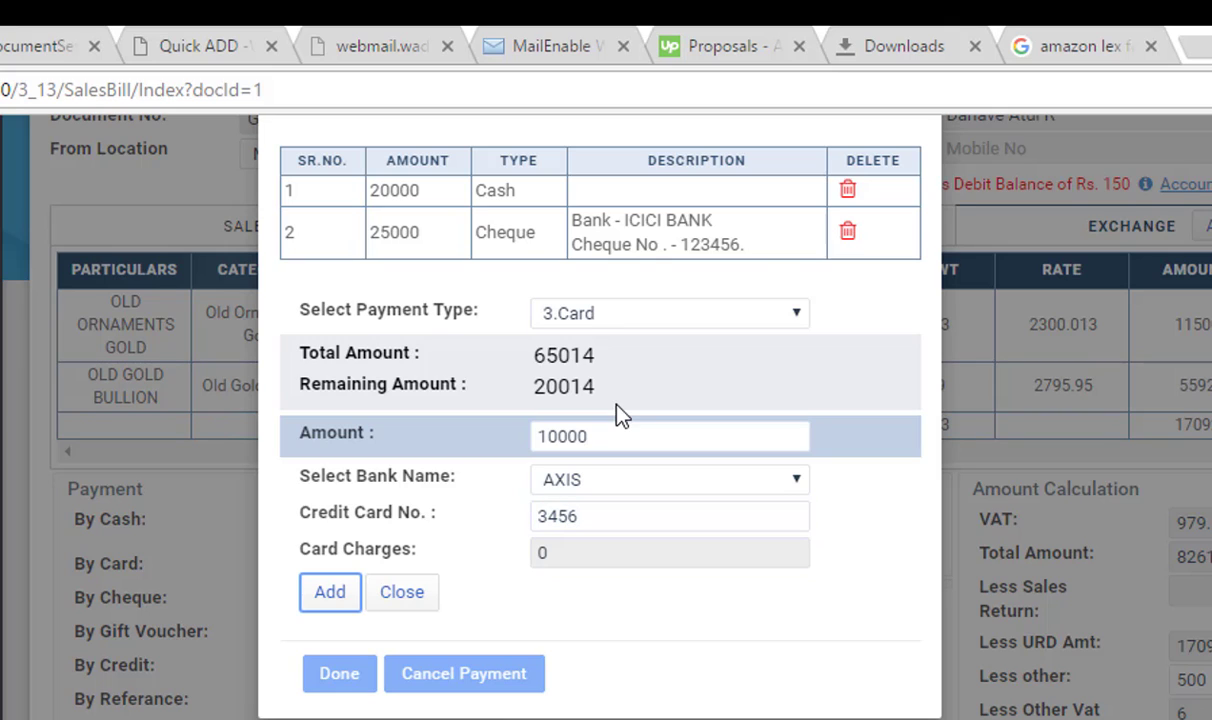
pyautogui.press('Return')
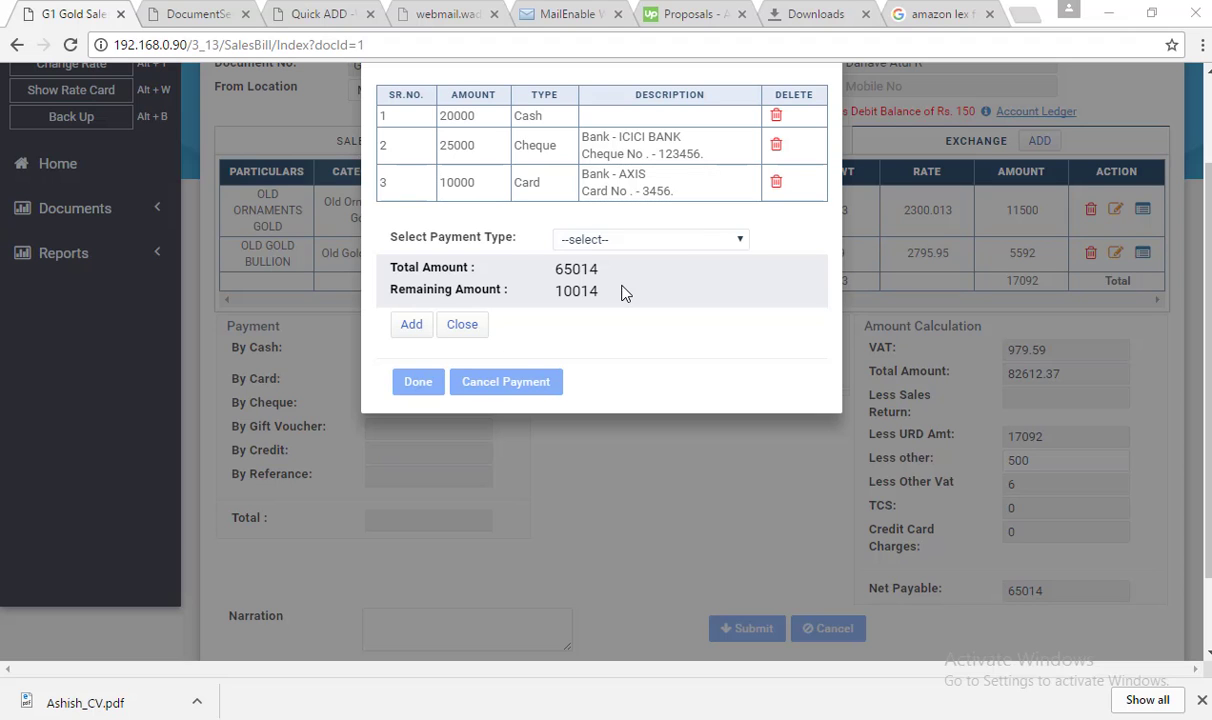
# Put the remaining 10014 on credit with 10 credit days and the listed reference person
pyautogui.click(664, 240)
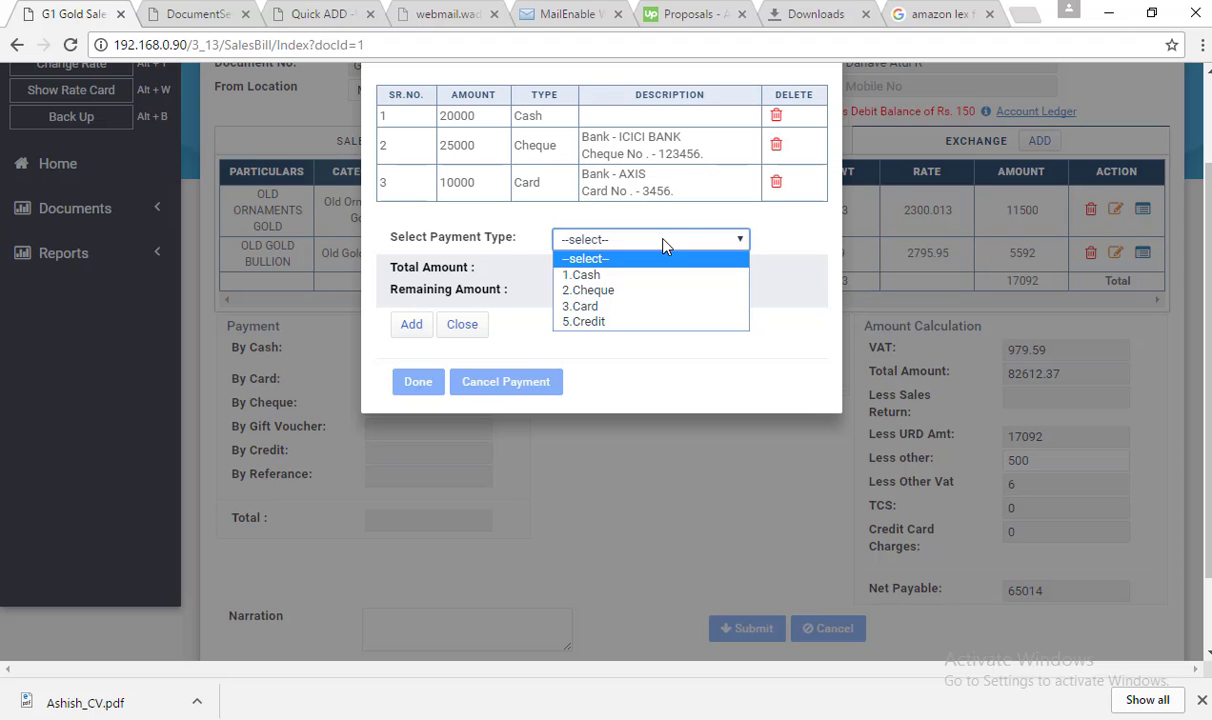
pyautogui.click(593, 322)
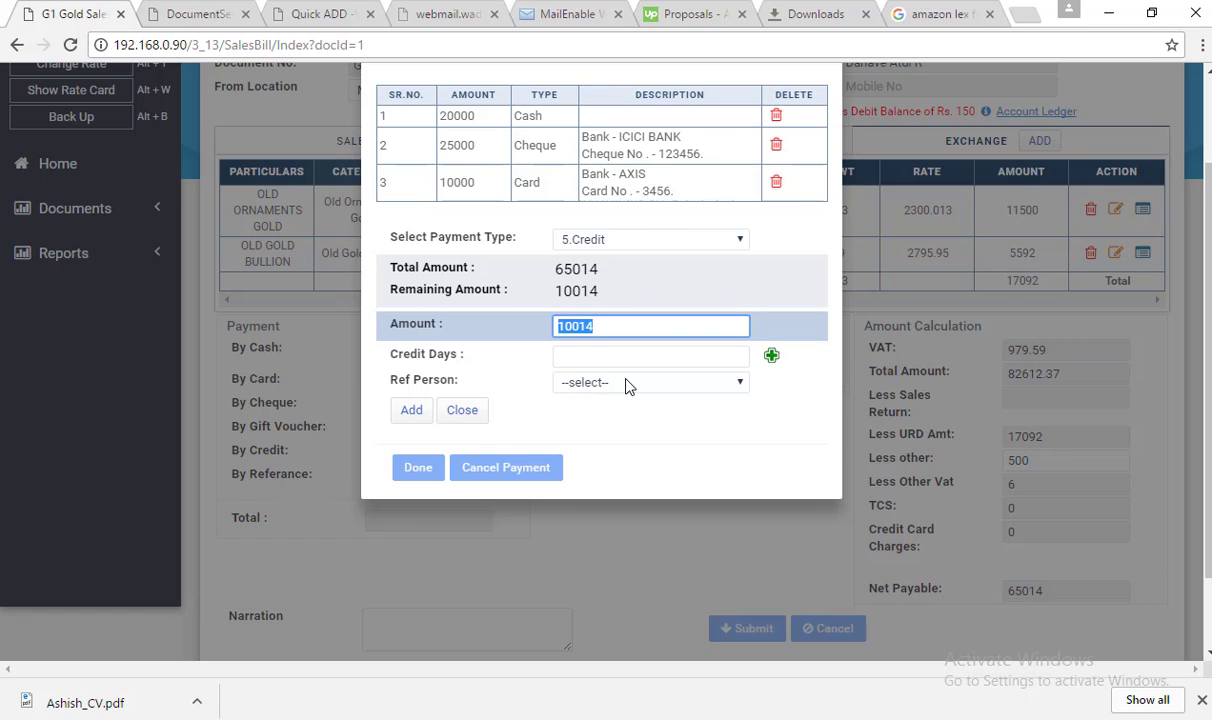
pyautogui.press('Tab')
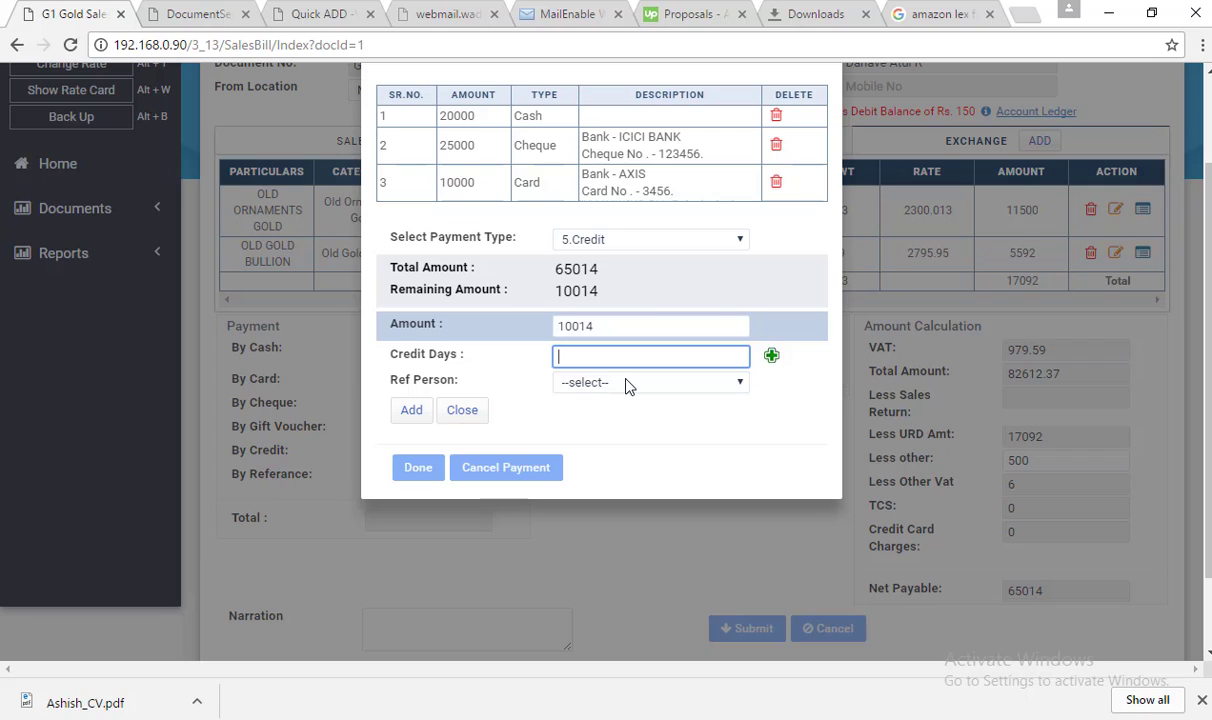
pyautogui.write('10')
pyautogui.press('Tab')
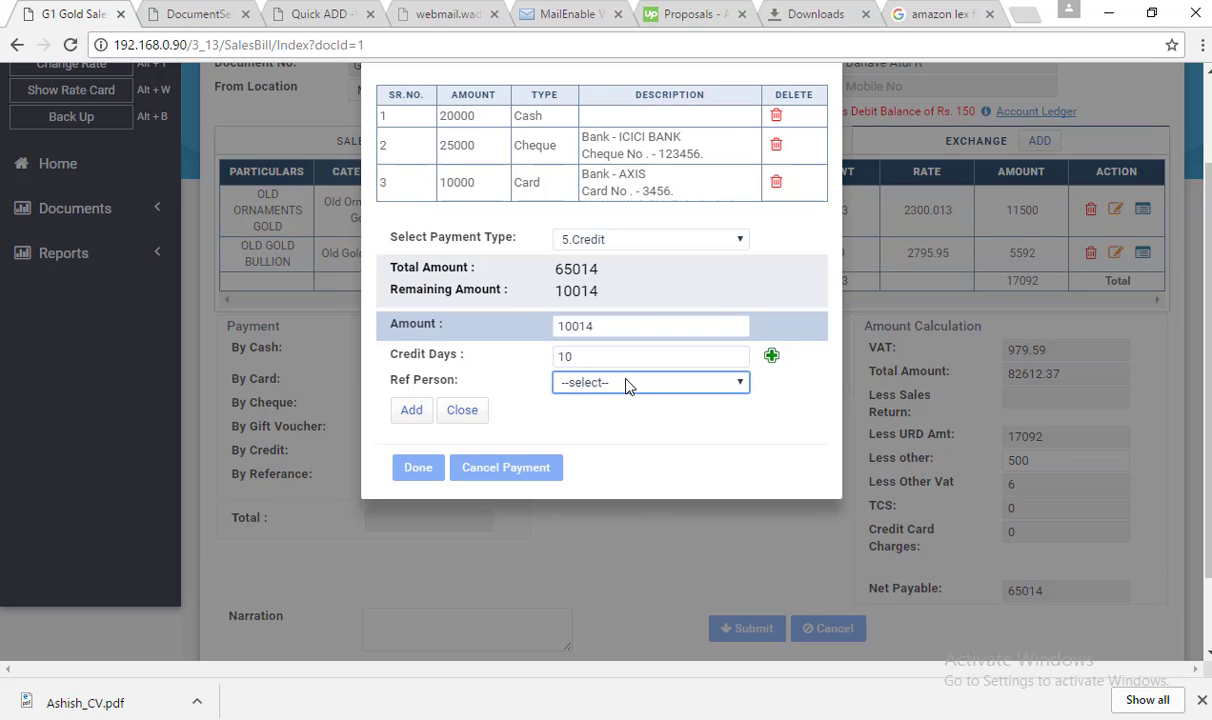
pyautogui.click(628, 386)
pyautogui.press('Down')
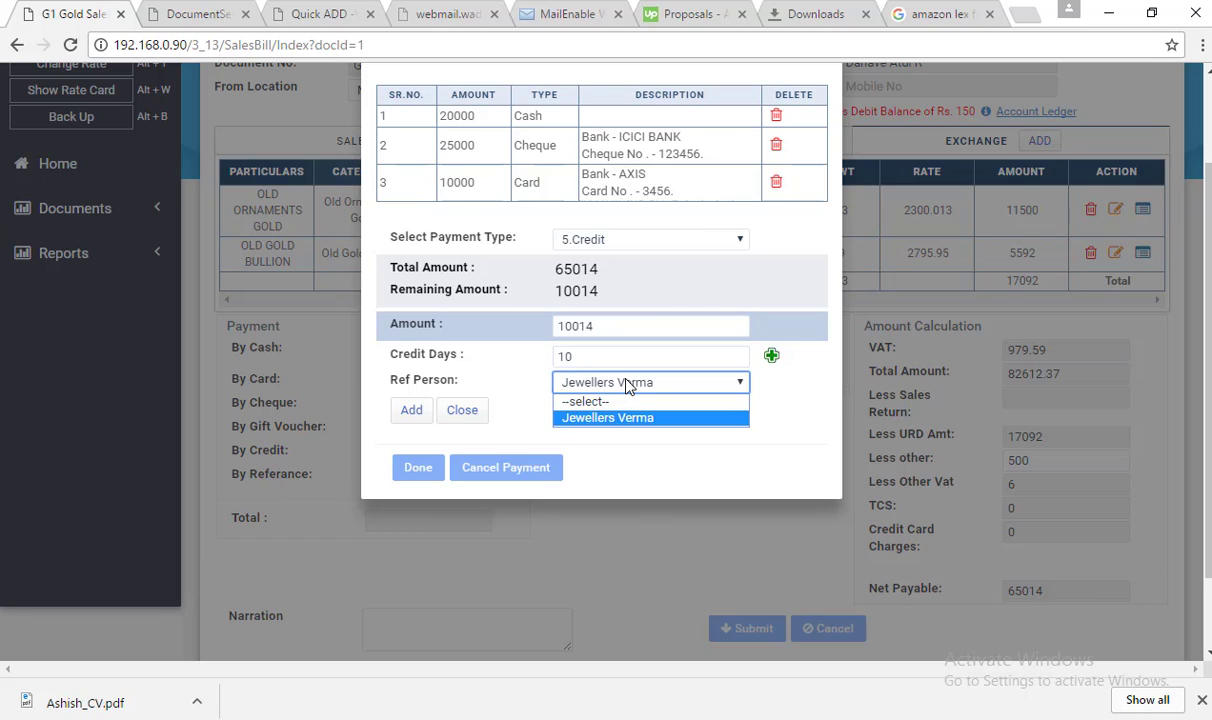
pyautogui.press('Return')
pyautogui.press('Tab')
pyautogui.press('Return')
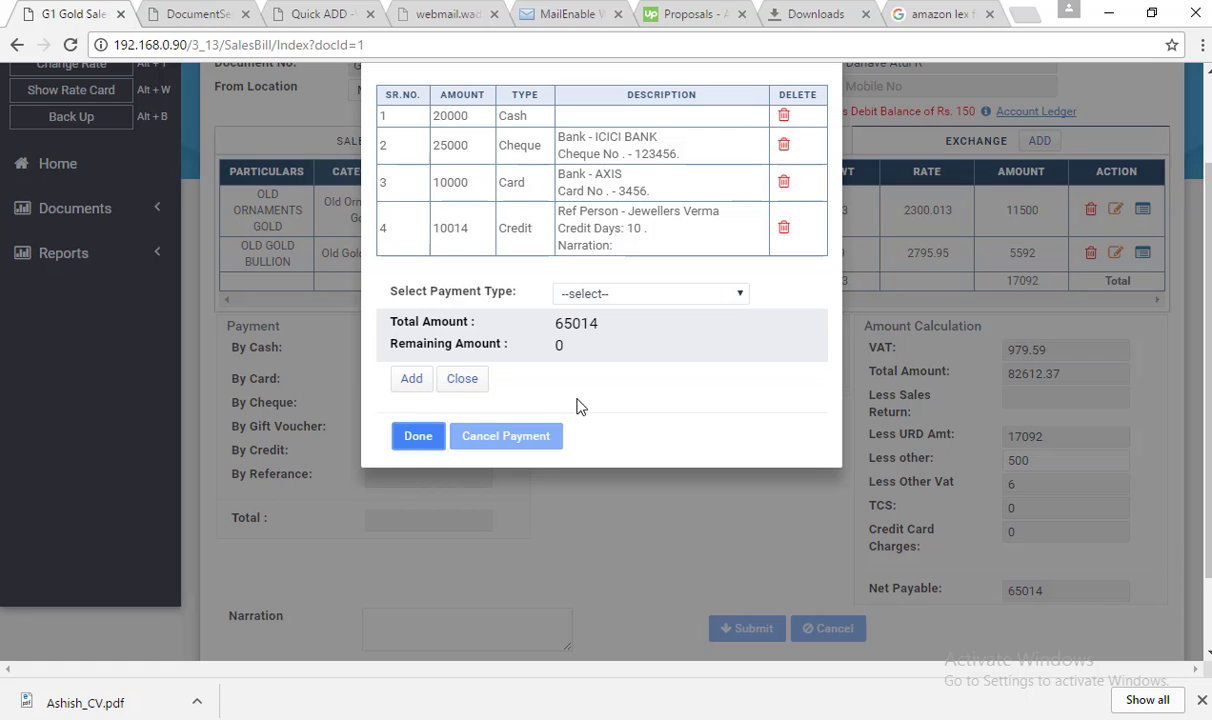
# Close the payment dialog and highlight the cash 20000, card 10000 and cheque 25000 amounts
pyautogui.click(416, 437)
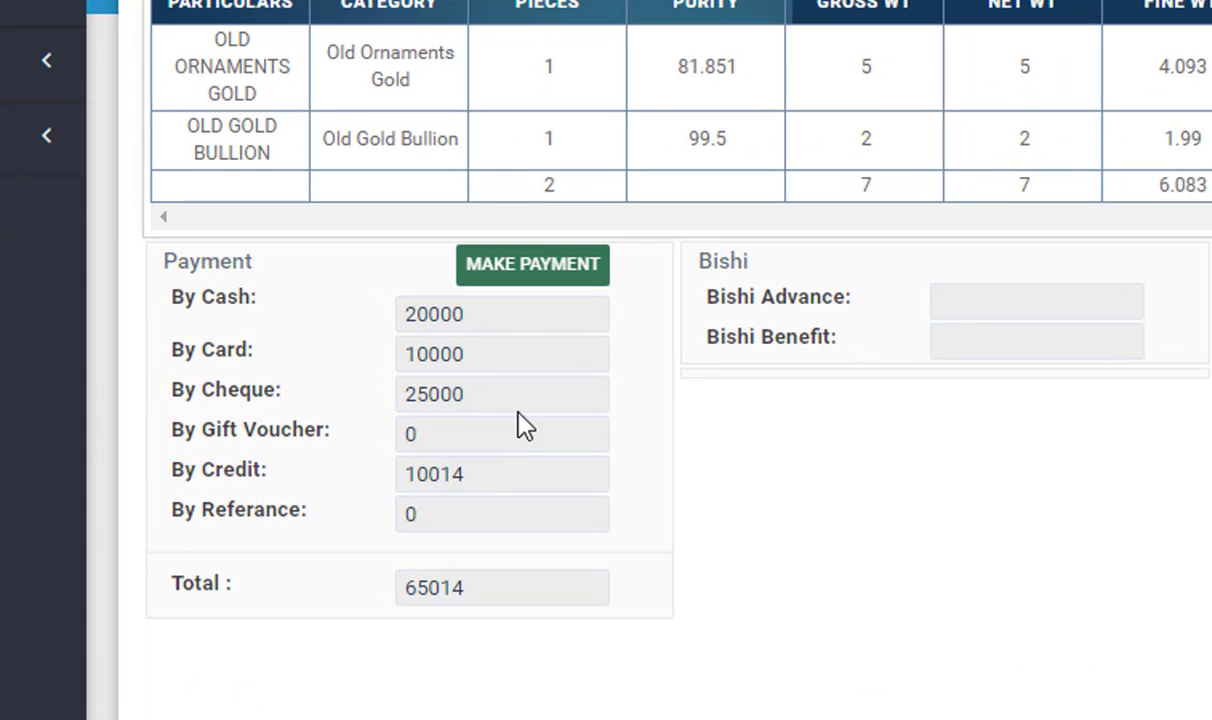
pyautogui.click(465, 313)
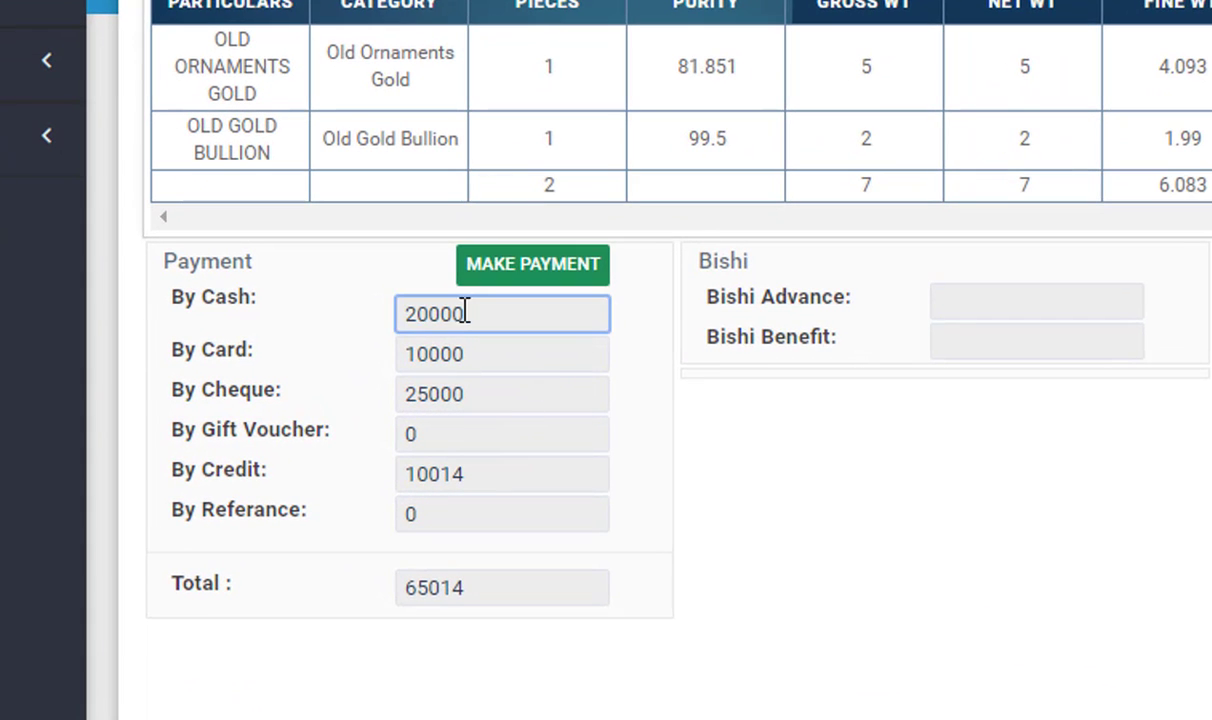
pyautogui.moveTo(465, 313); pyautogui.dragTo(400, 311)
pyautogui.moveTo(479, 367); pyautogui.dragTo(396, 355)
pyautogui.moveTo(474, 395); pyautogui.dragTo(400, 397)
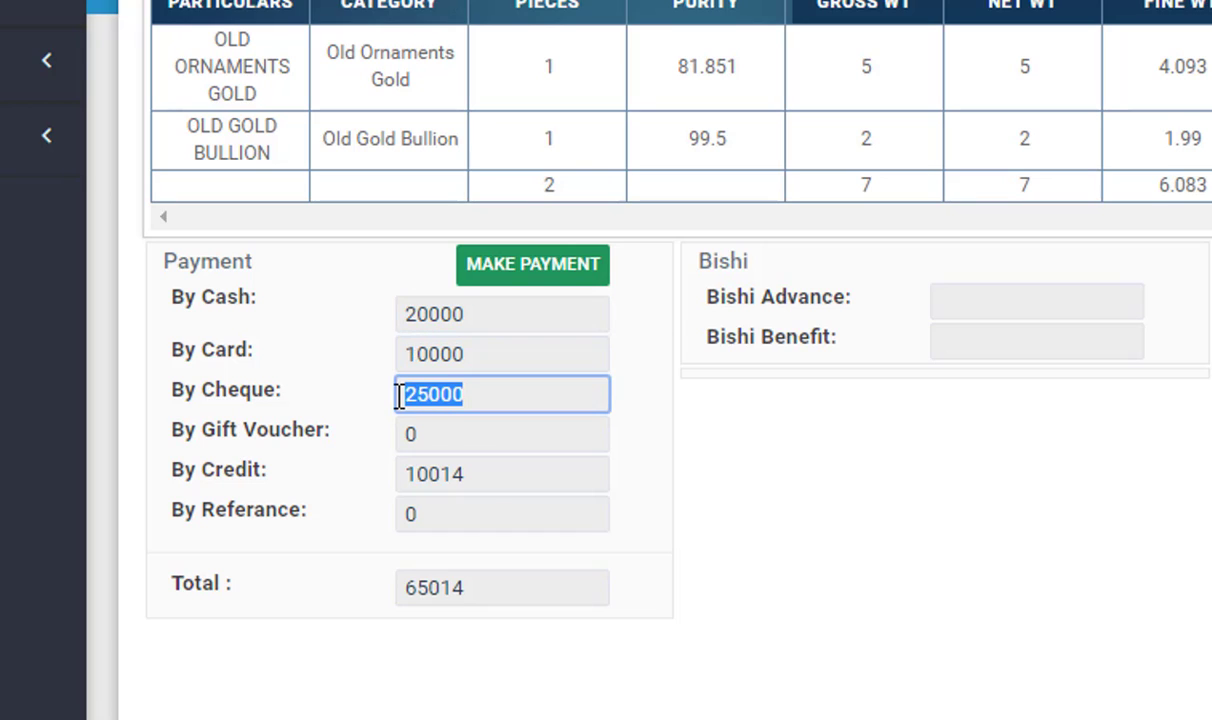
# Review the cash, card and cheque amounts, credit 10014 and payment total 65014
pyautogui.click(474, 324)
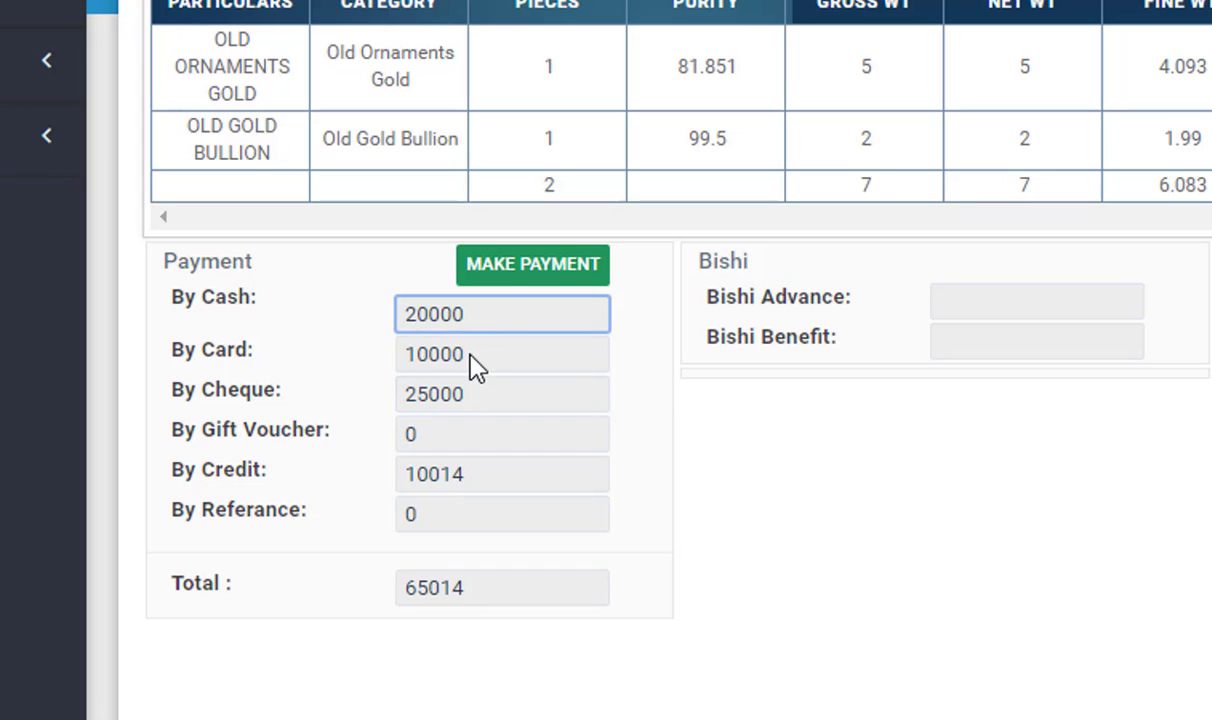
pyautogui.click(471, 360)
pyautogui.click(474, 392)
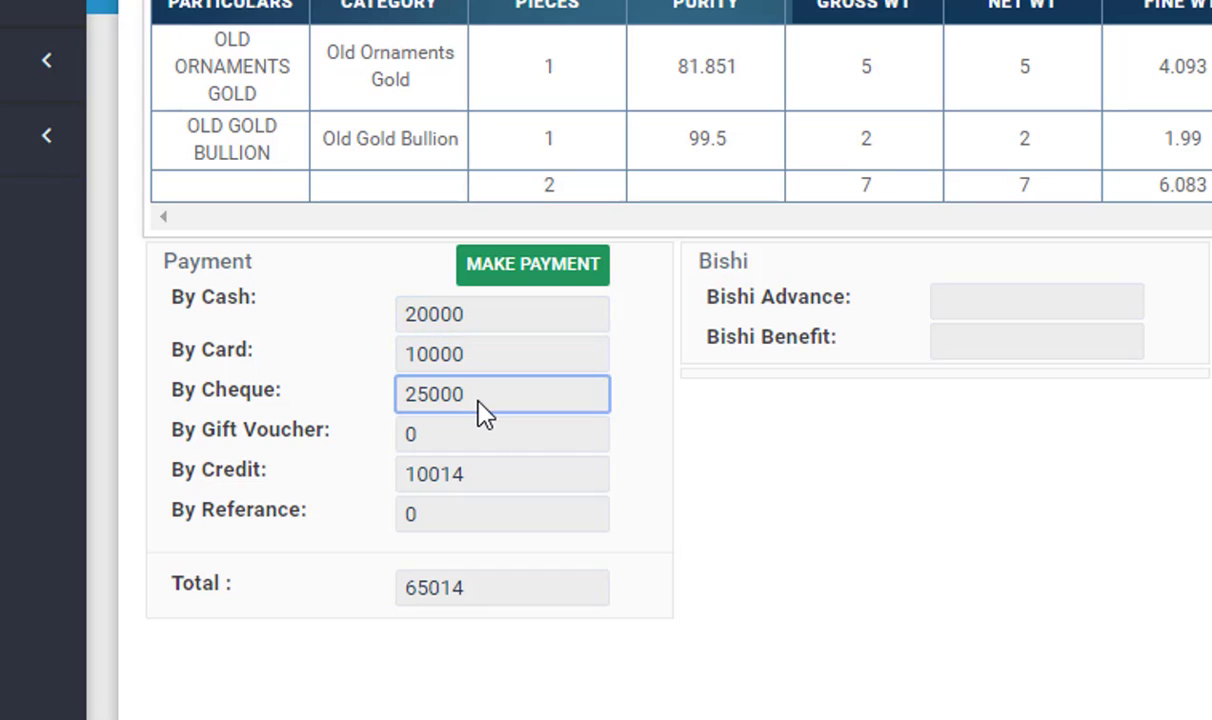
pyautogui.click(472, 480)
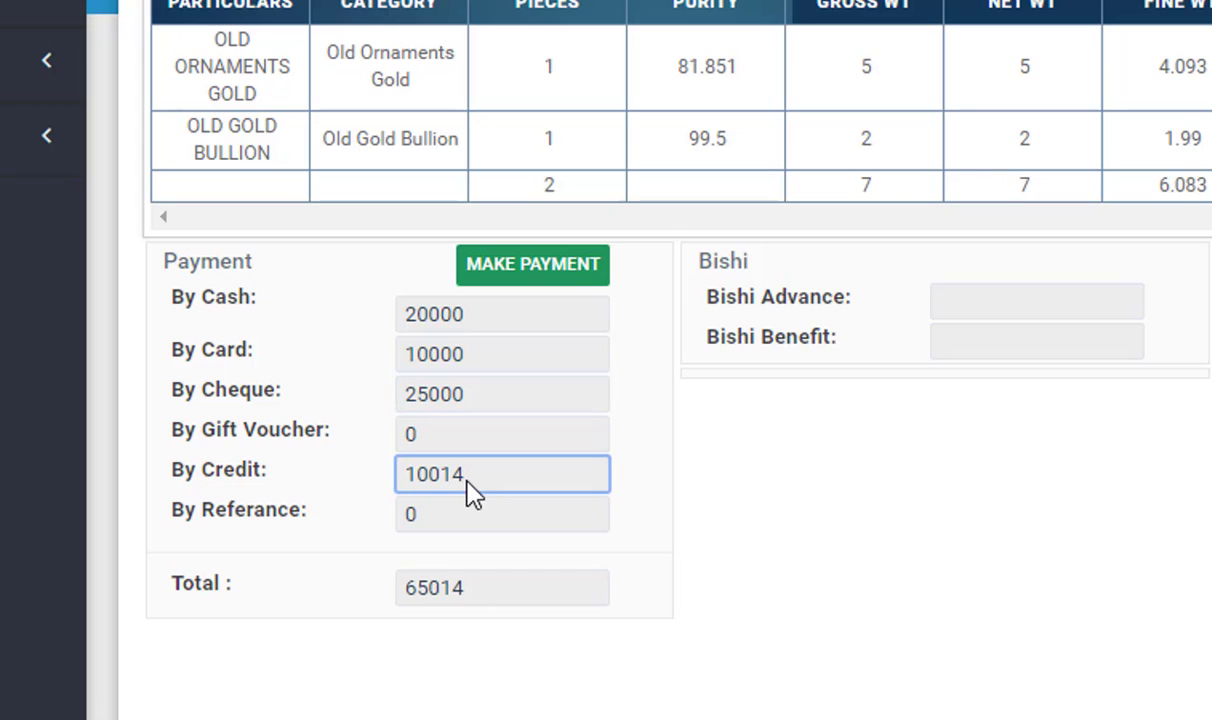
pyautogui.click(480, 599)
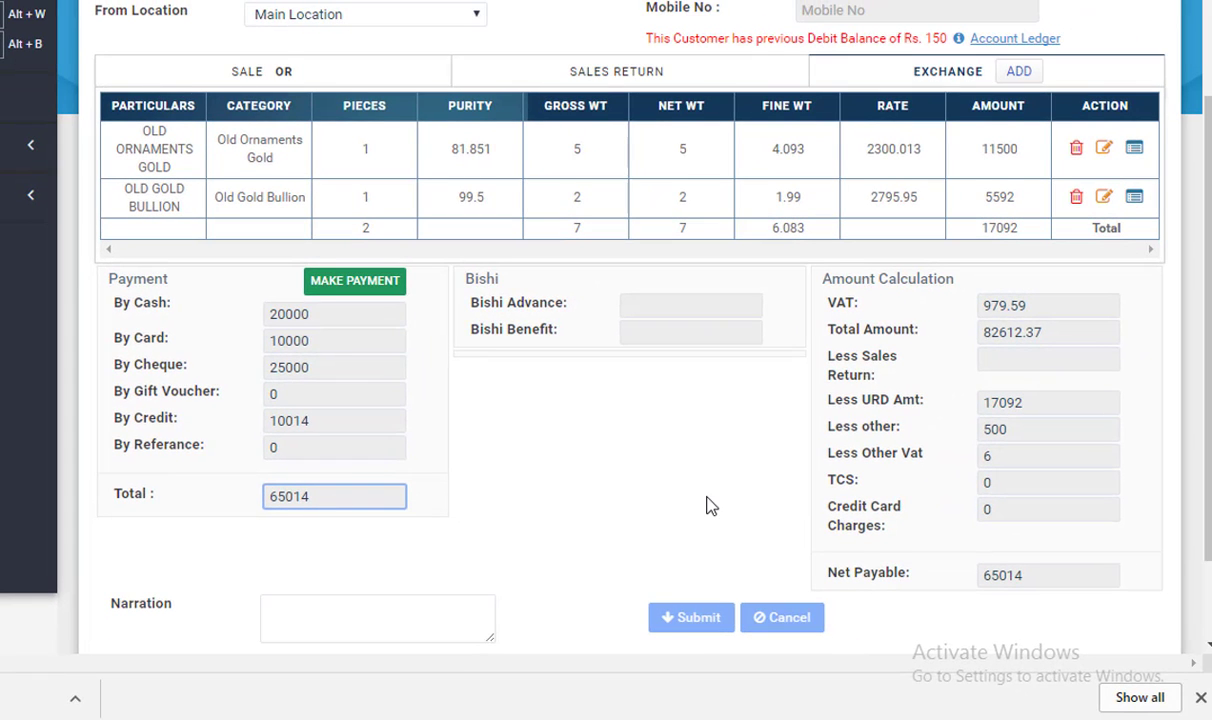
# Submit the gold sales bill and dismiss the Document Saved Successfully message
pyautogui.scroll(-1, 709, 503)
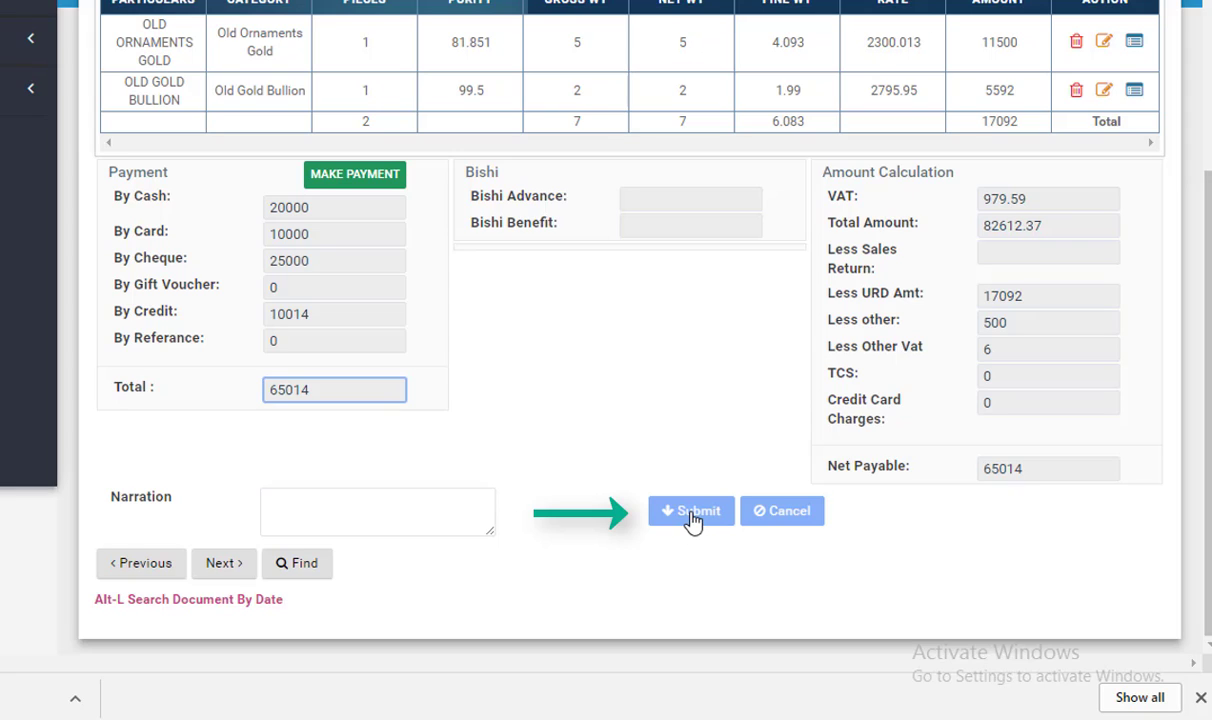
pyautogui.click(692, 512)
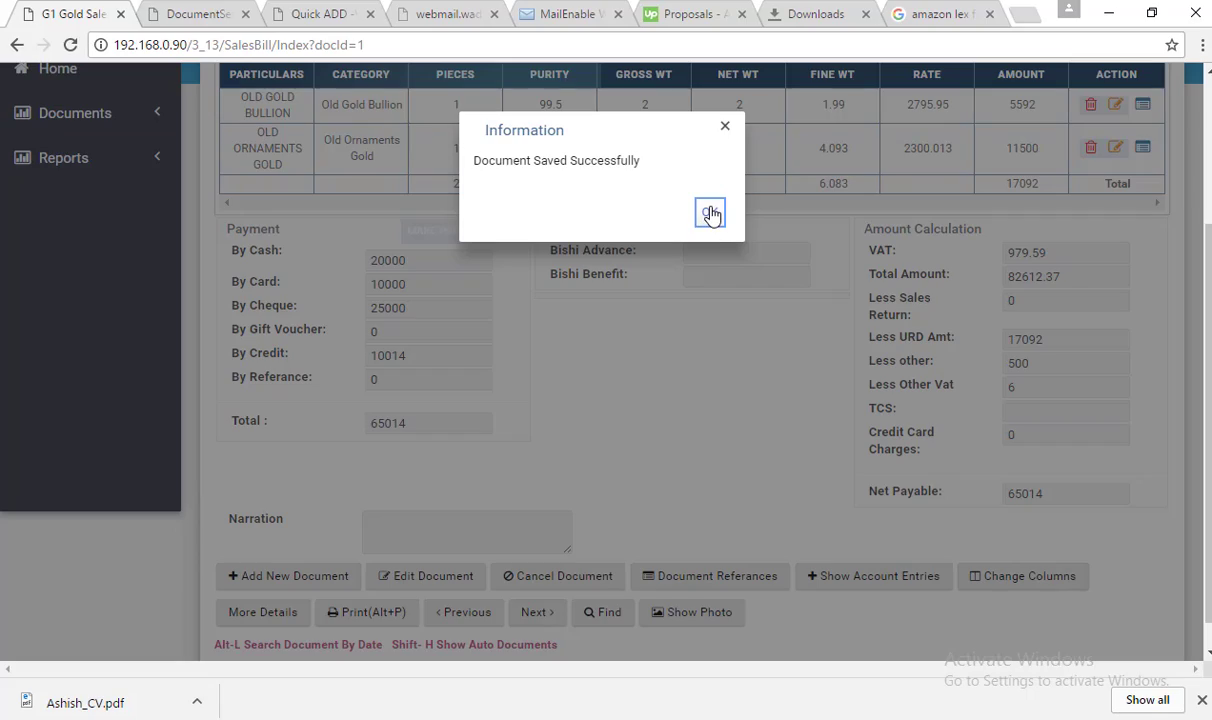
pyautogui.click(710, 214)
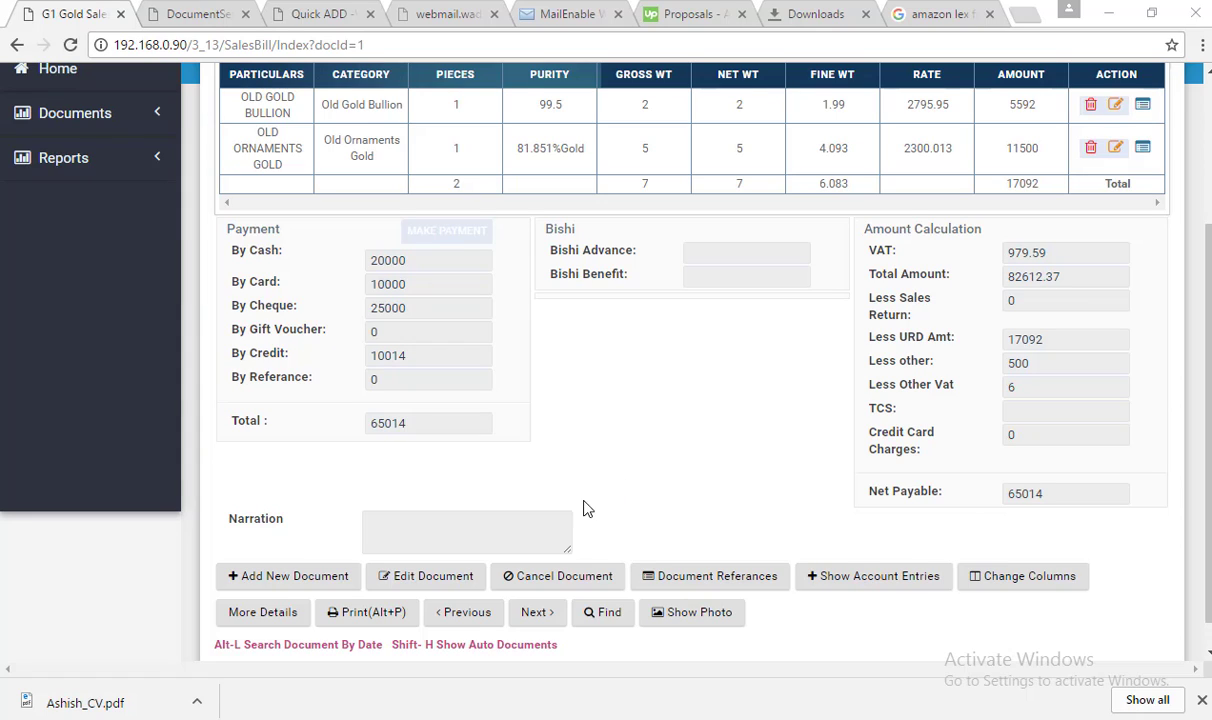
# Open the printable receipt for bill GSB-6 and scroll through its tax invoices and URD exchange slip
pyautogui.click(373, 620)
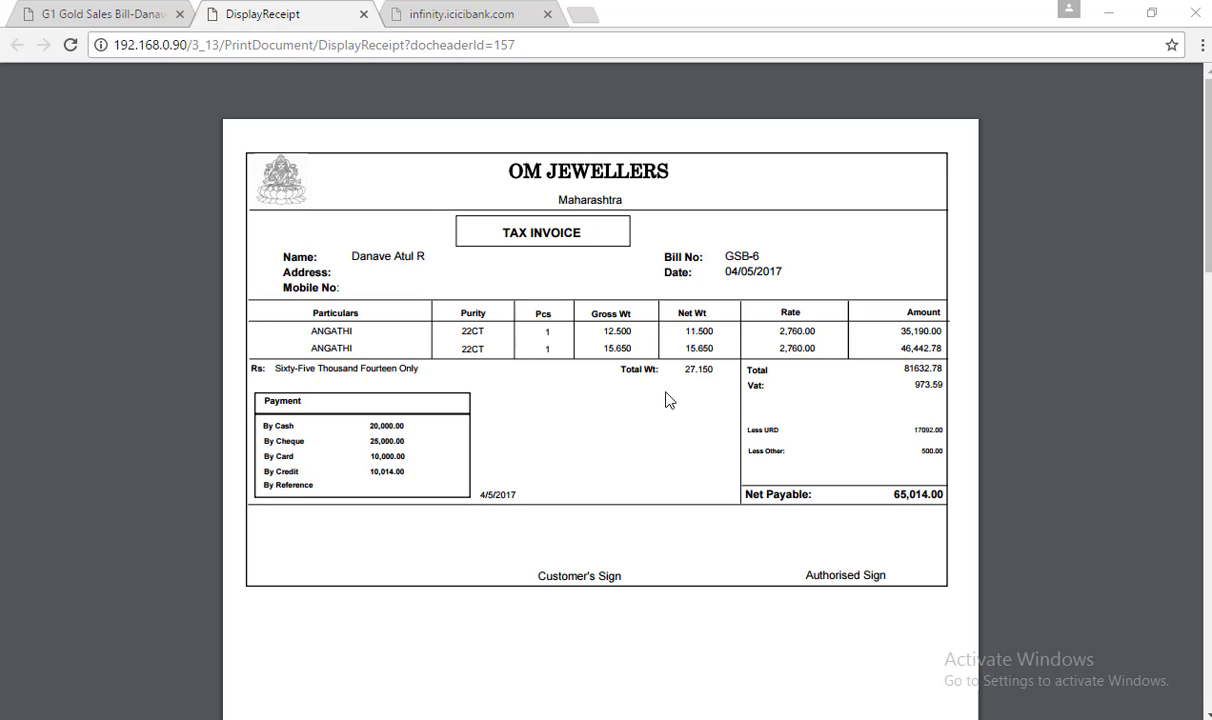
pyautogui.scroll(-2, 668, 400)
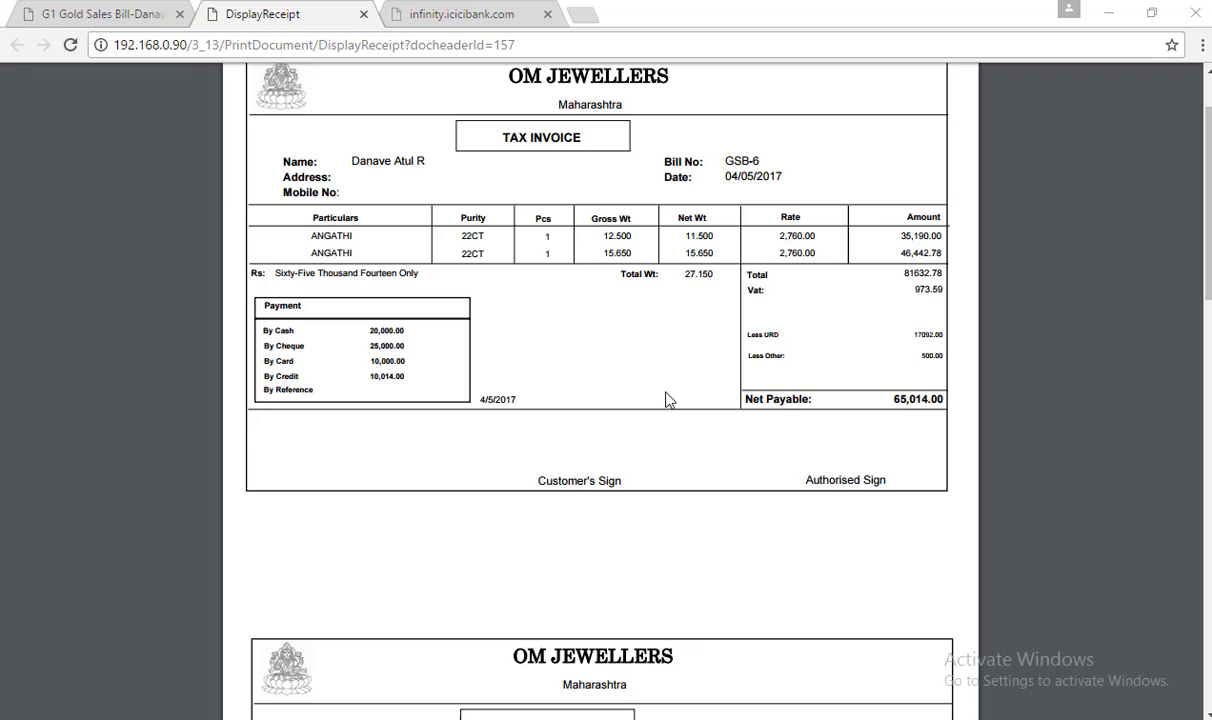
pyautogui.scroll(-2, 668, 400)
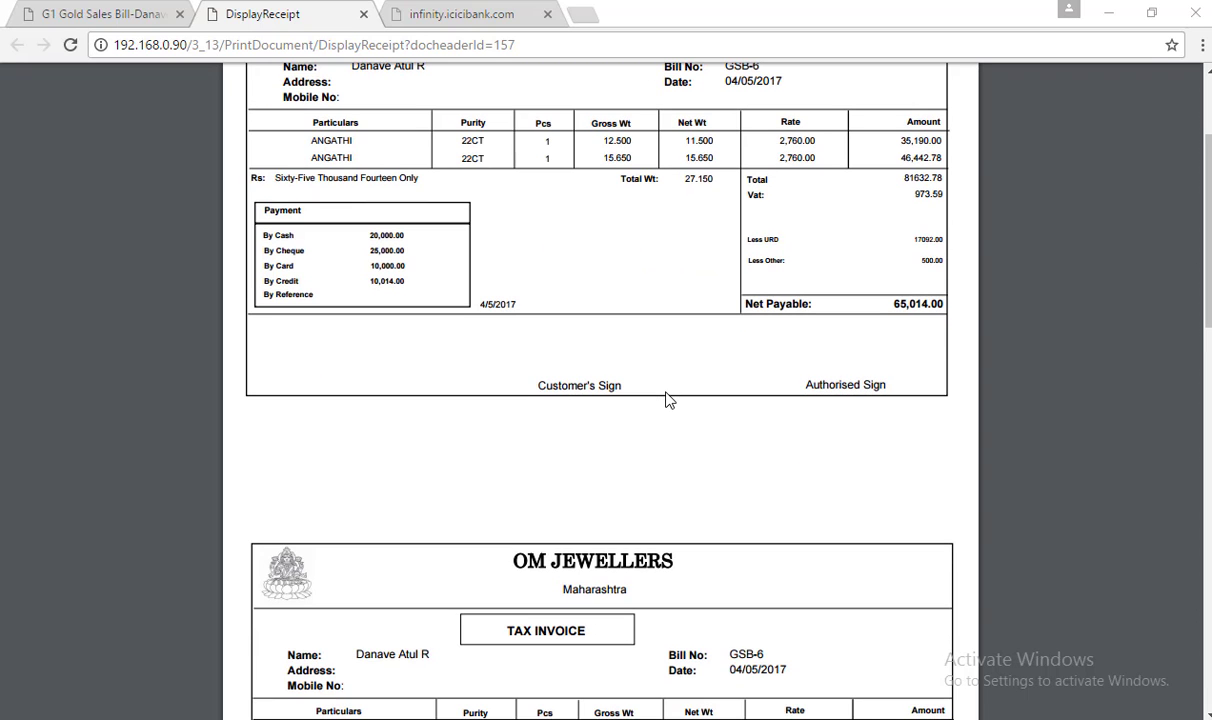
pyautogui.scroll(-6, 668, 400)
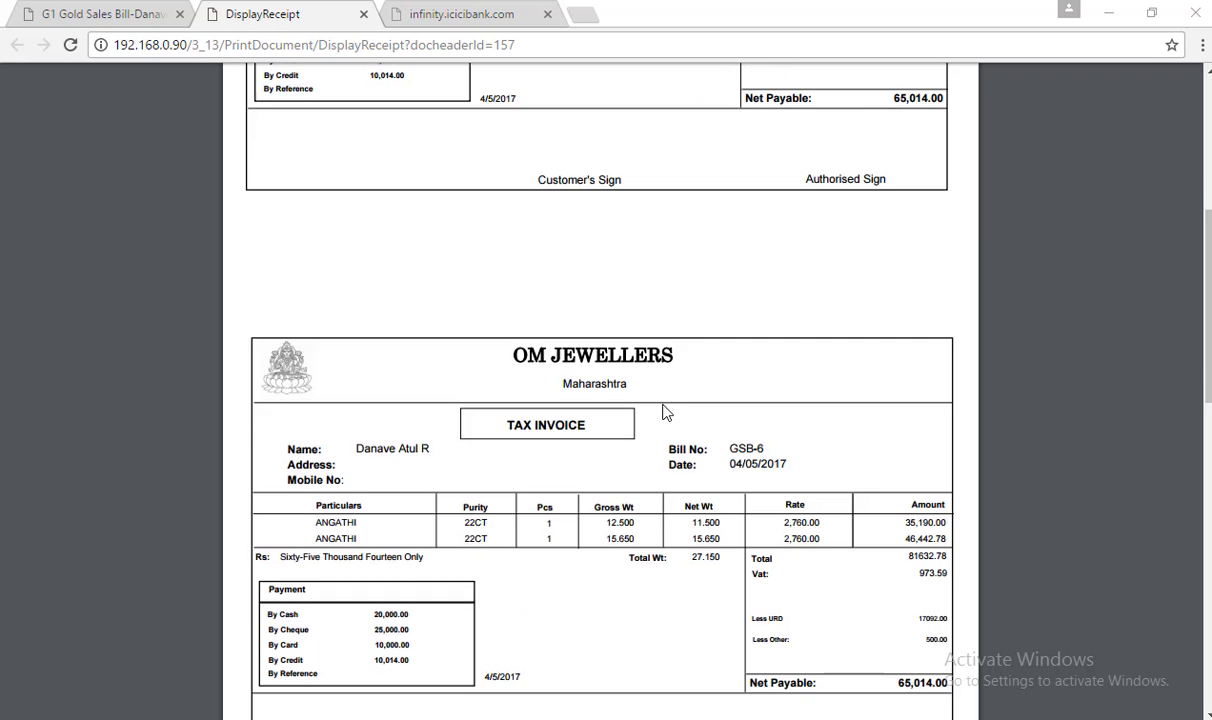
pyautogui.scroll(-10, 666, 412)
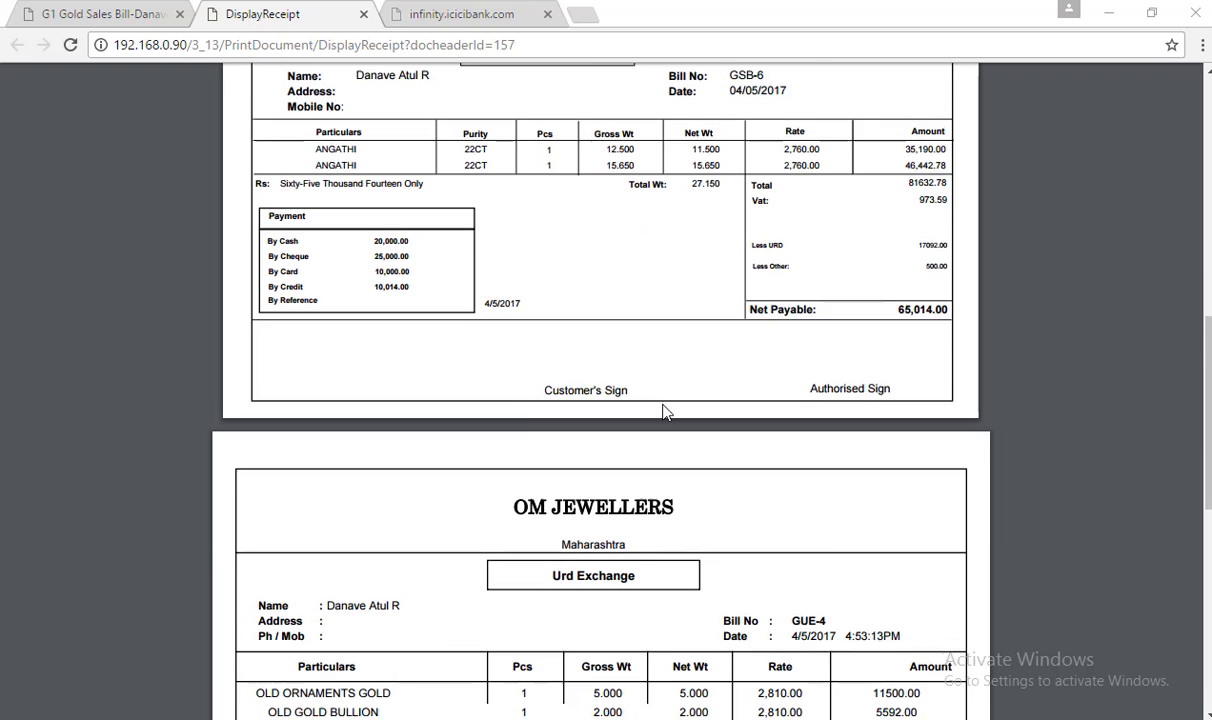
pyautogui.scroll(-2, 666, 412)
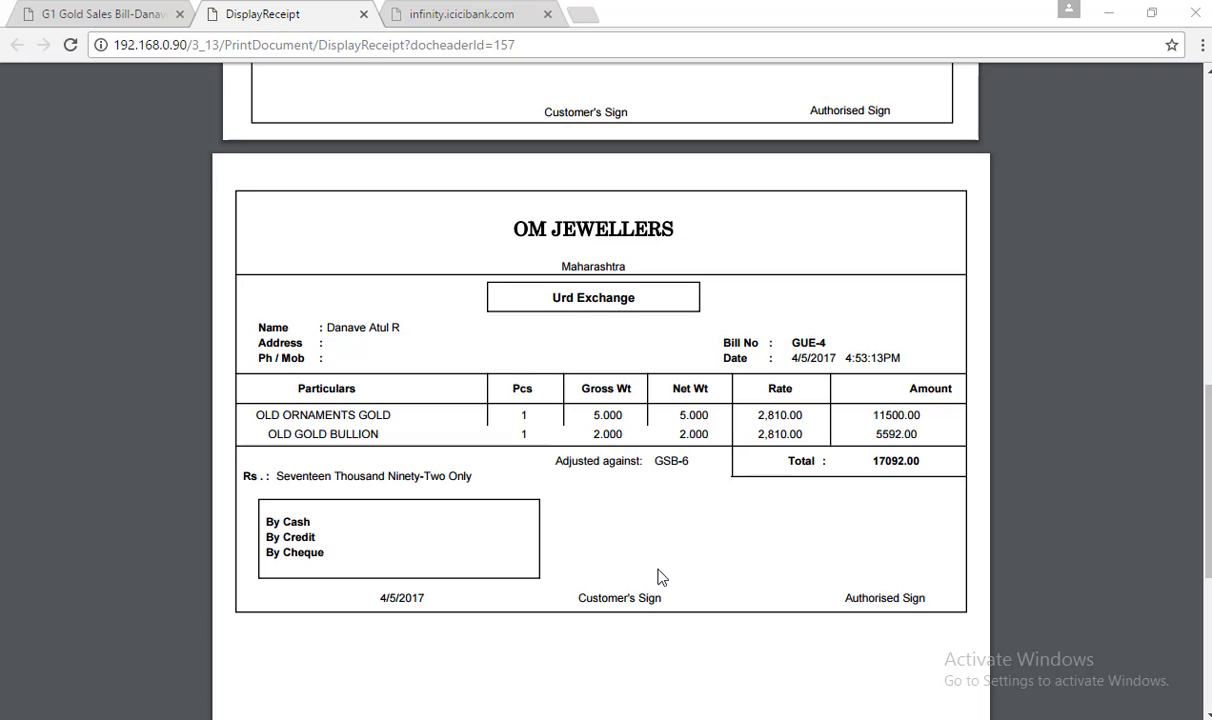
pyautogui.scroll(15, 658, 577)
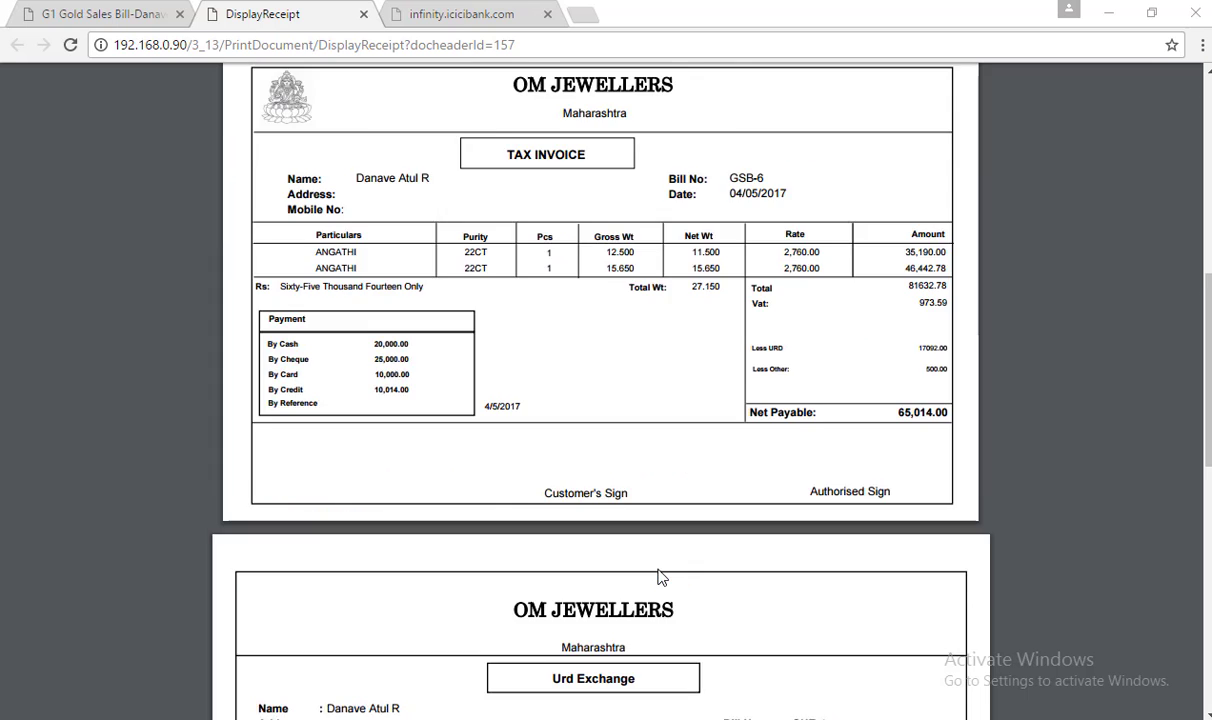
pyautogui.scroll(1, 658, 577)
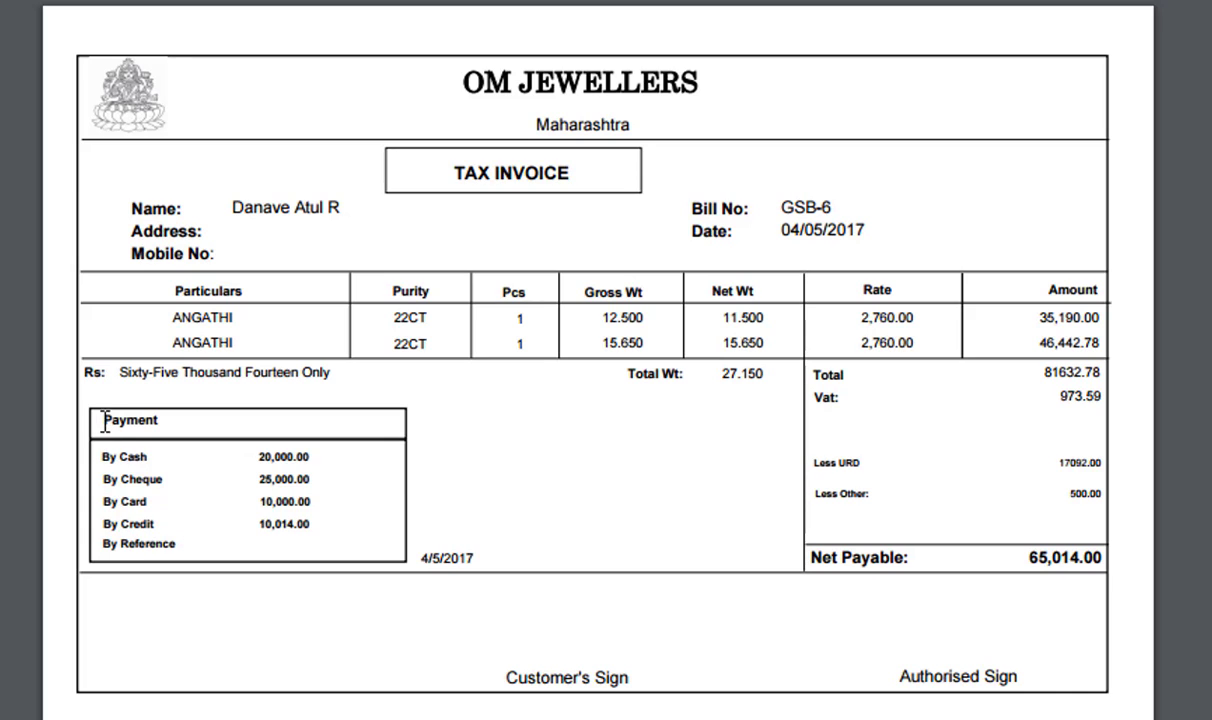
pyautogui.moveTo(105, 420); pyautogui.dragTo(323, 527)
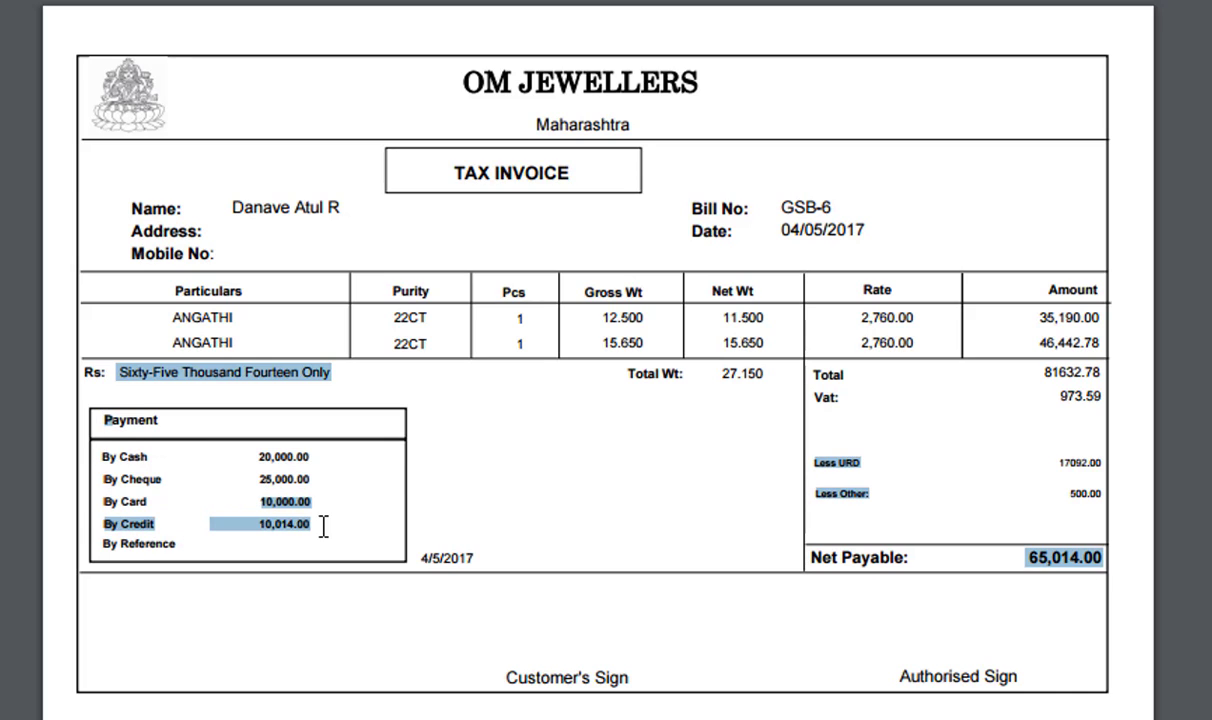
pyautogui.click(323, 527)
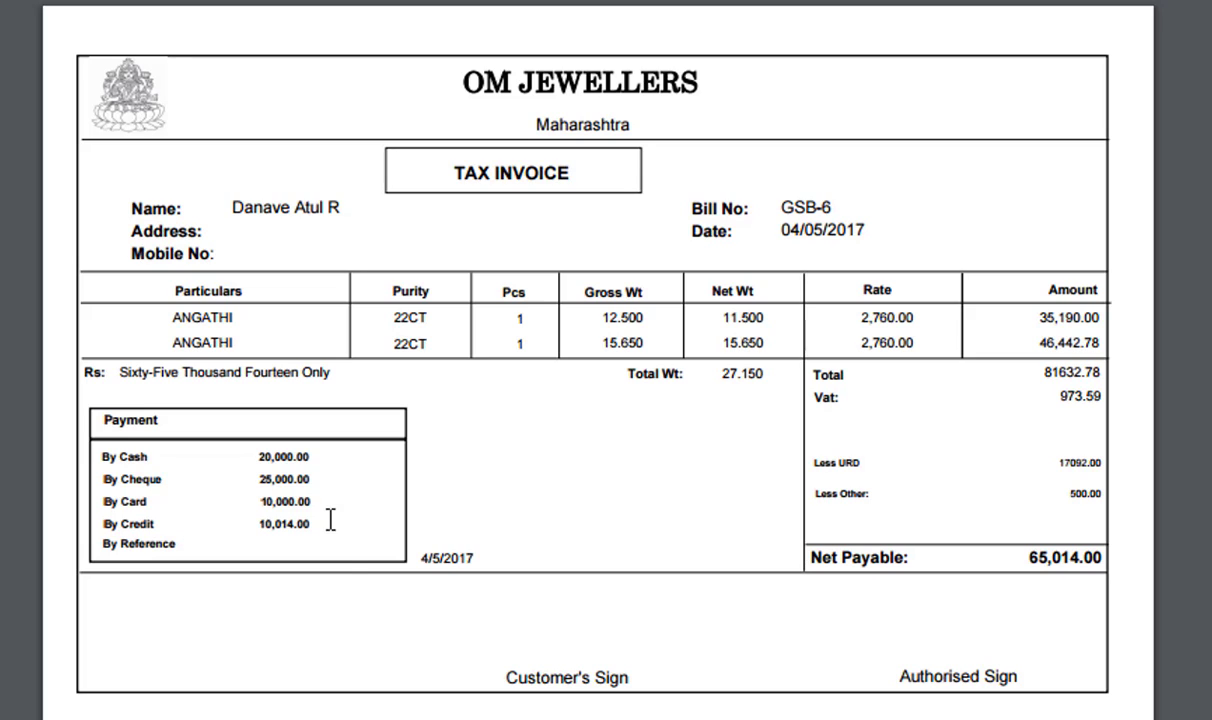
pyautogui.moveTo(506, 676); pyautogui.dragTo(728, 685)
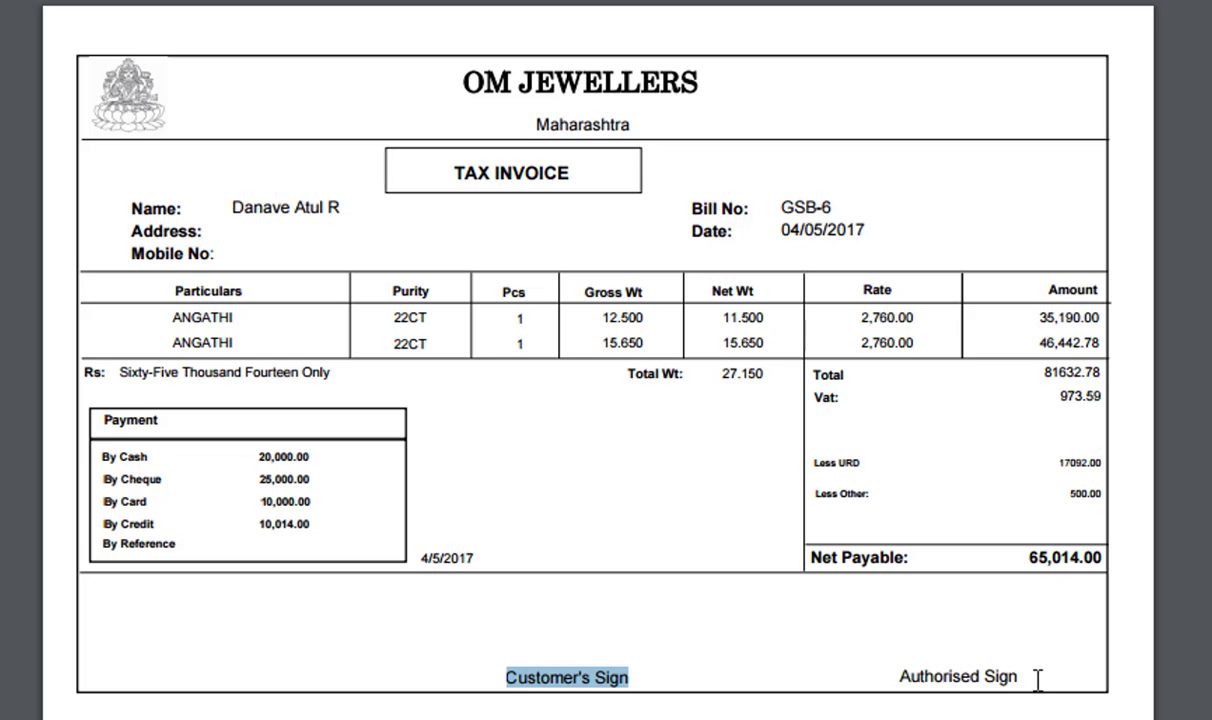
pyautogui.moveTo(1016, 679); pyautogui.dragTo(898, 677)
pyautogui.click(879, 671)
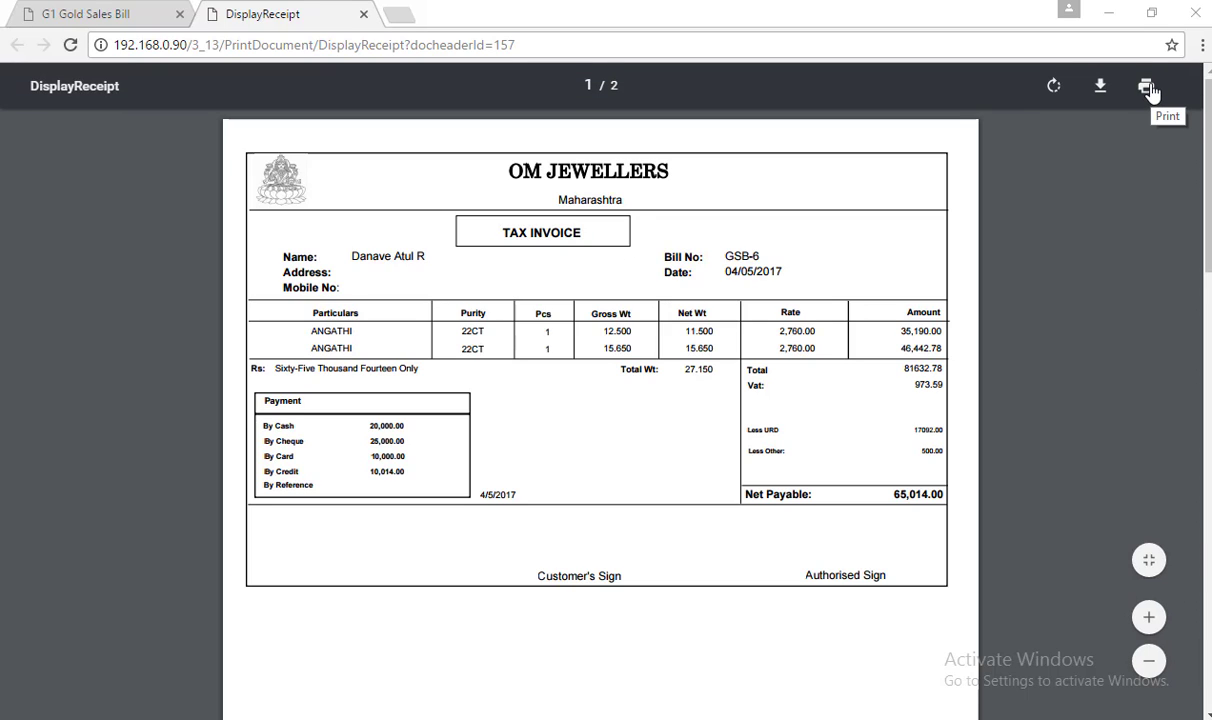
# Start printing the 2-sheet GSB-6 receipt with HP Deskjet 1510 series as the destination printer
pyautogui.click(1149, 88)
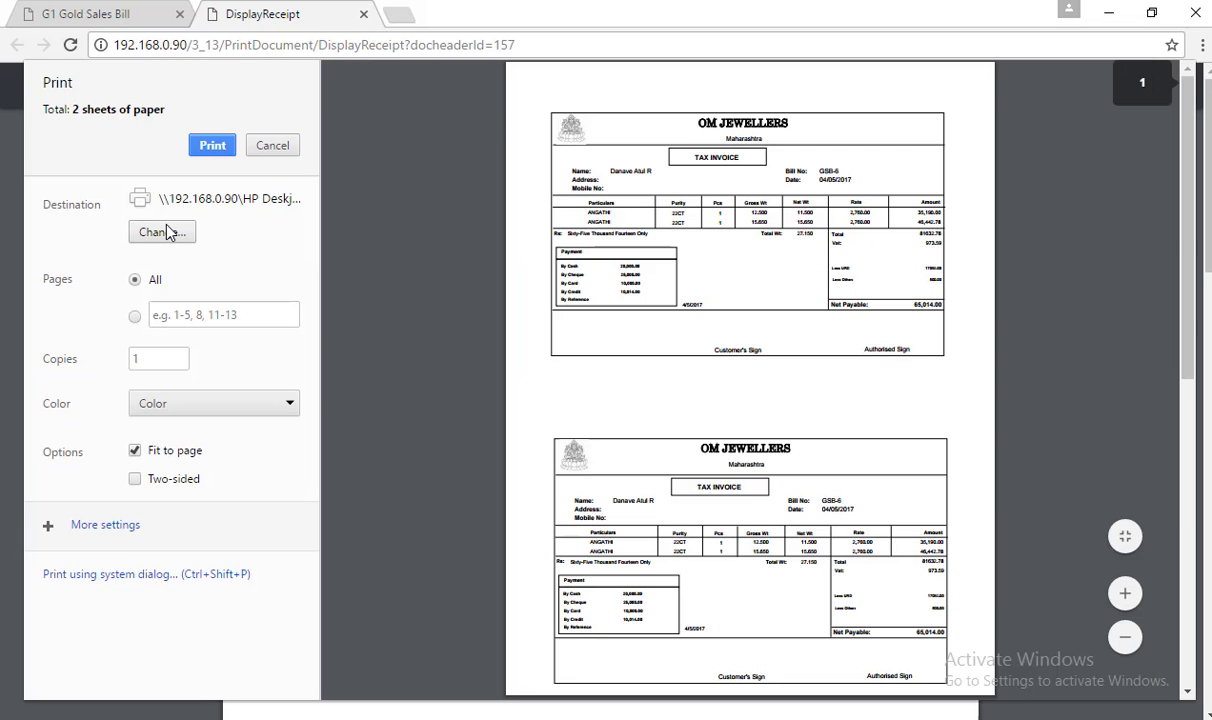
pyautogui.click(166, 232)
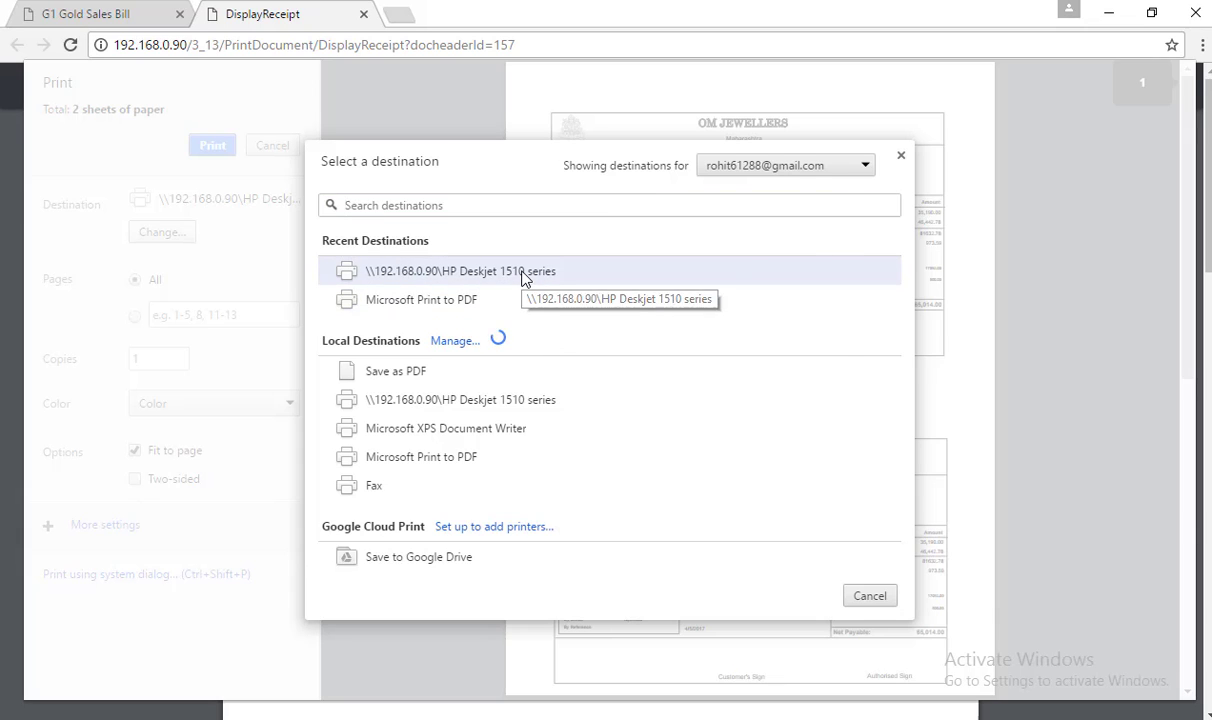
pyautogui.click(522, 277)
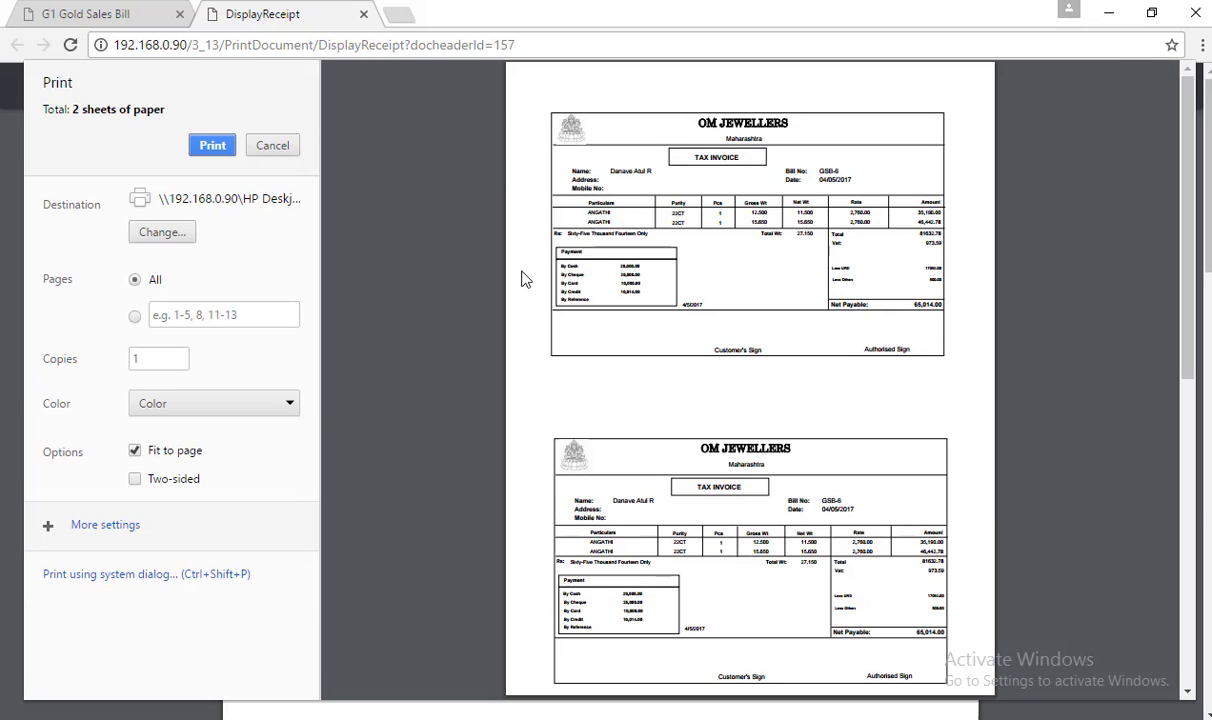